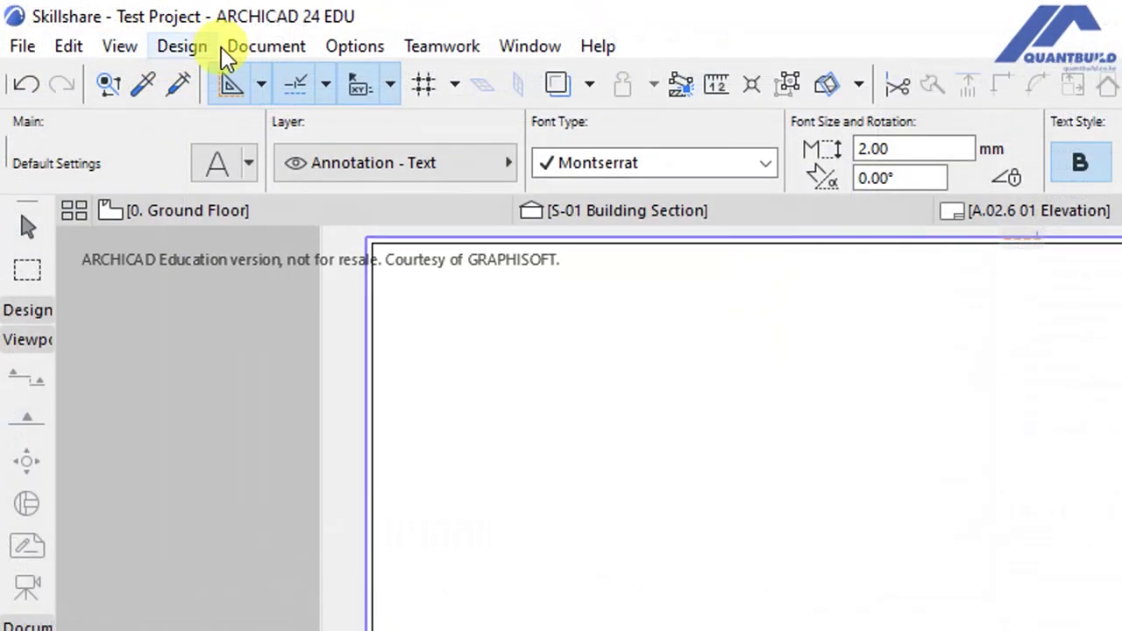
Open the IES-01 Wall Schedule from the Document menu's Schedules list.
left_click(261, 45)
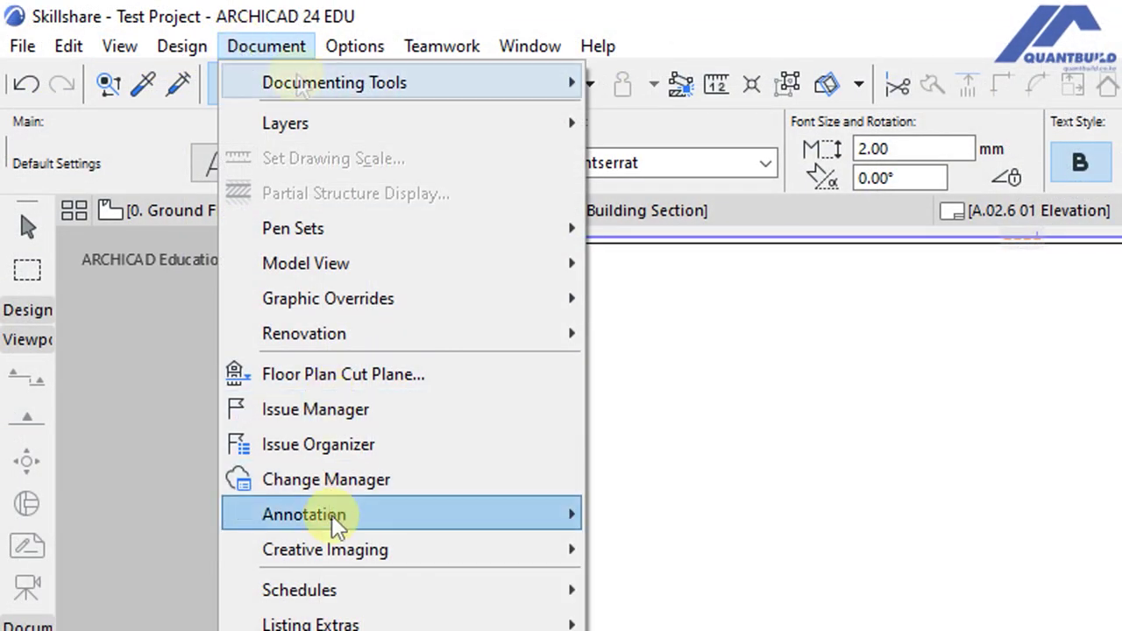
mouse_move(298, 386)
left_click(692, 425)
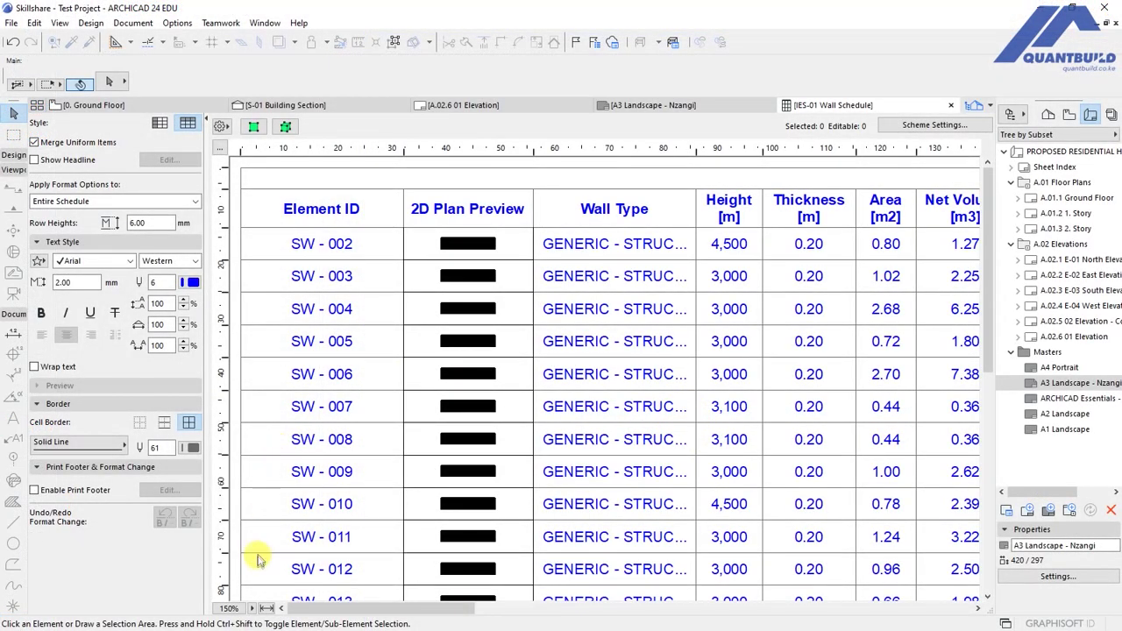
left_click(228, 608)
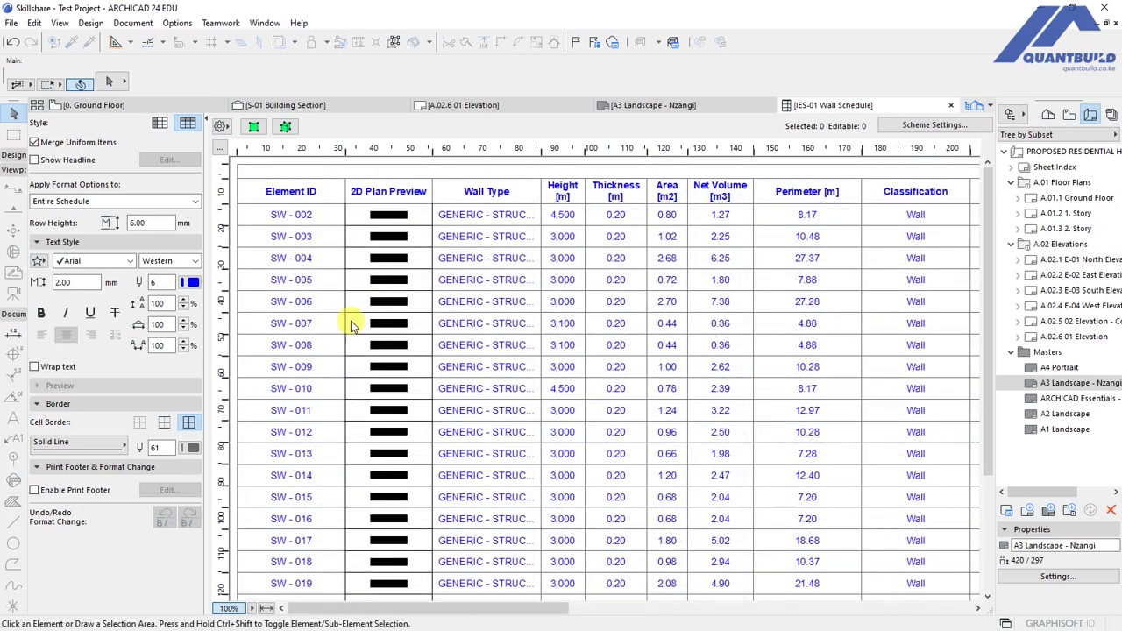
scroll(368, 263, "down", 2)
scroll(393, 243, "down", 2)
scroll(393, 244, "down", 2)
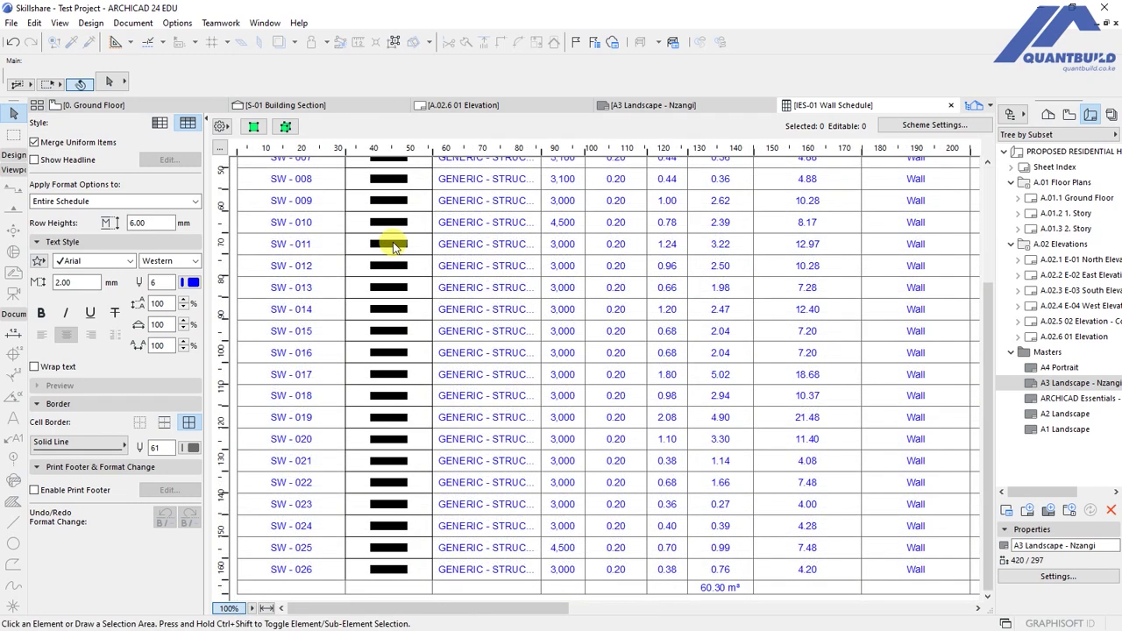
scroll(393, 246, "up", 2)
scroll(393, 246, "up", 2)
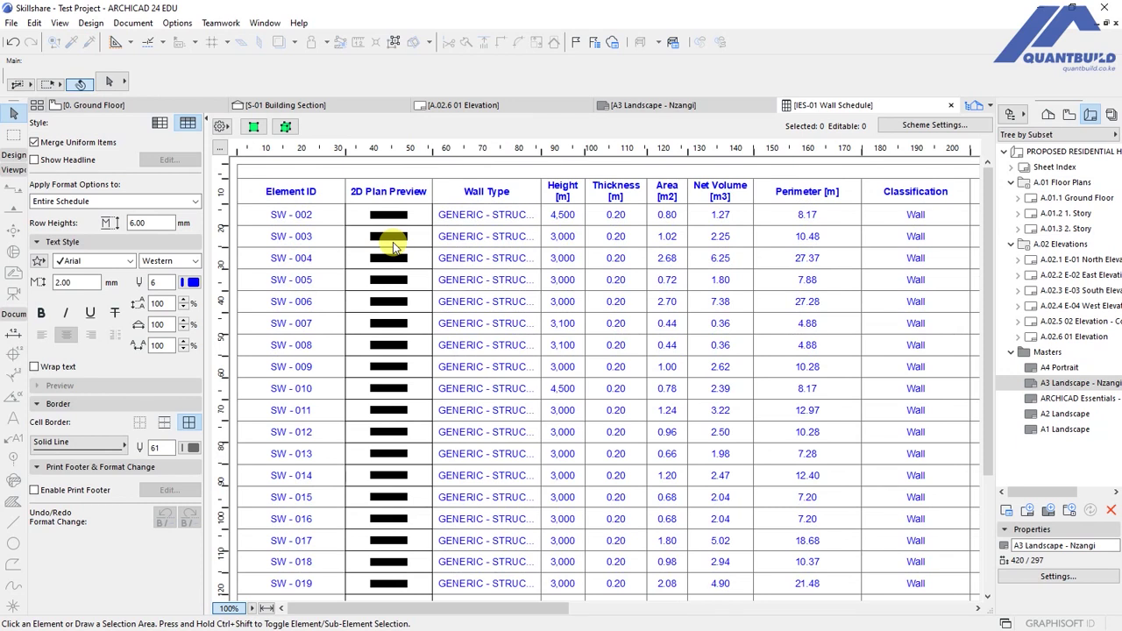
scroll(393, 242, "down", 2)
scroll(393, 242, "up", 2)
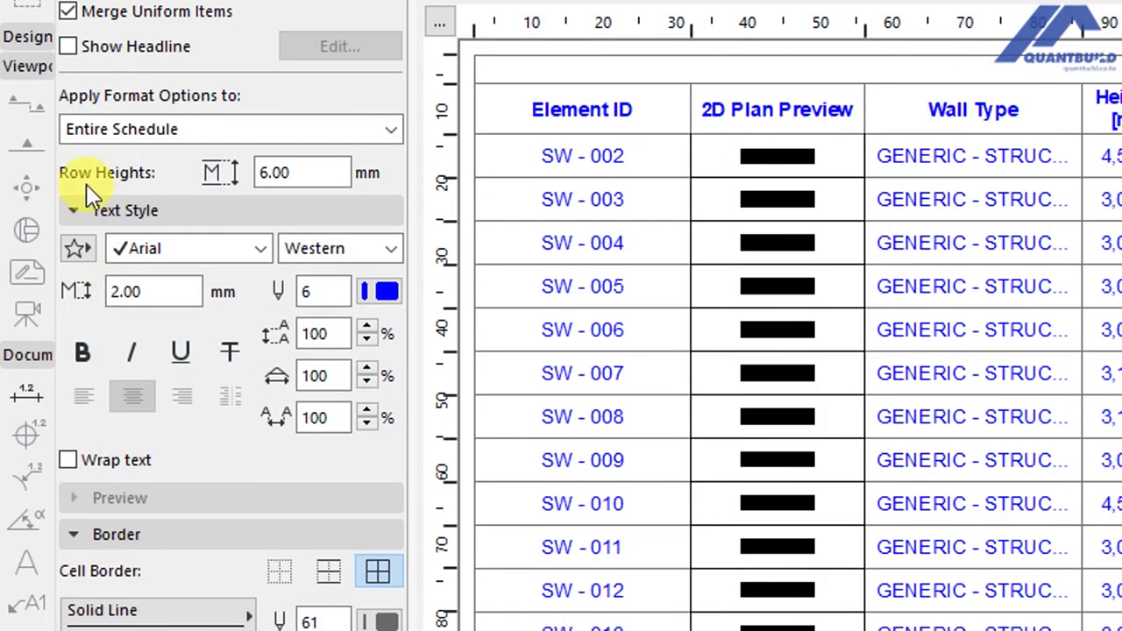
Set the schedule text font to DM Sans with black text pen 1.
left_click(289, 172)
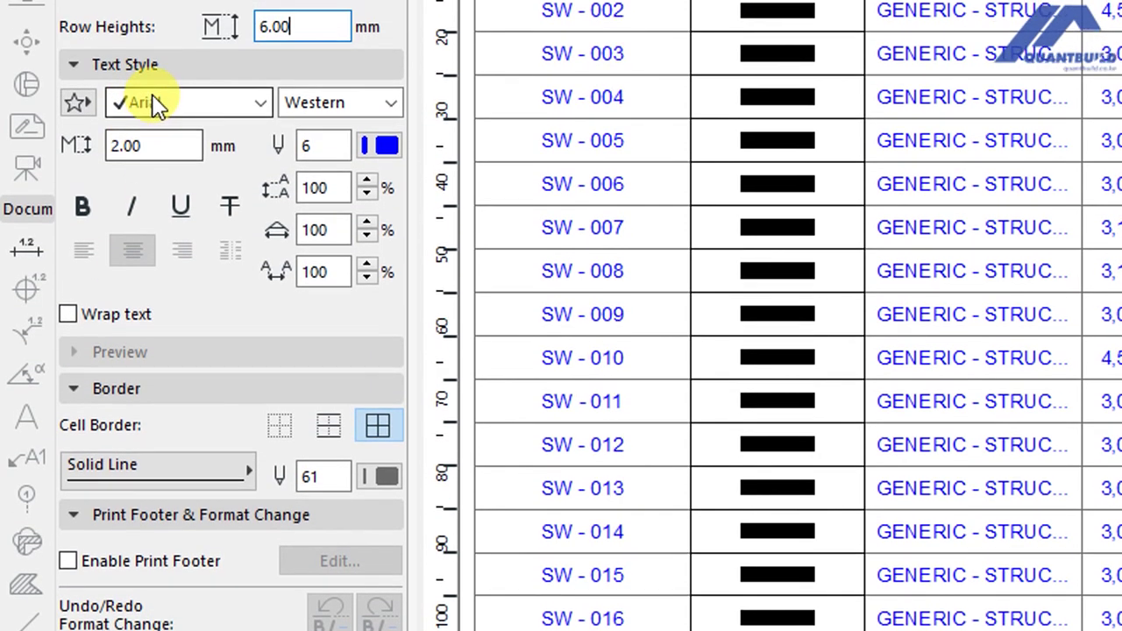
left_click(258, 103)
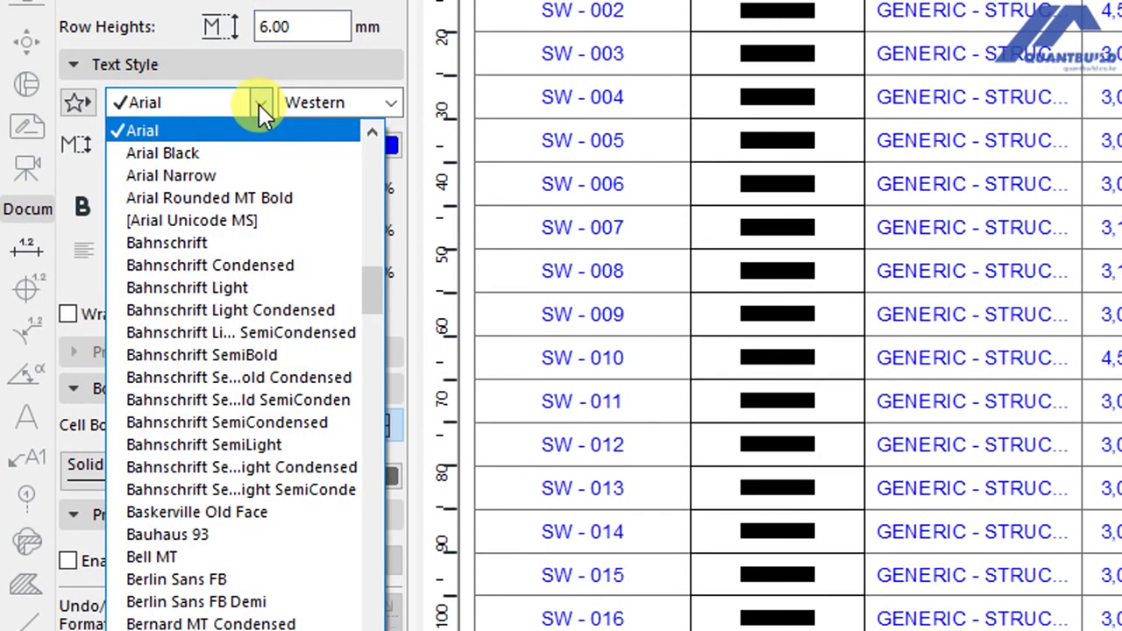
key("d")
key("m")
key("d")
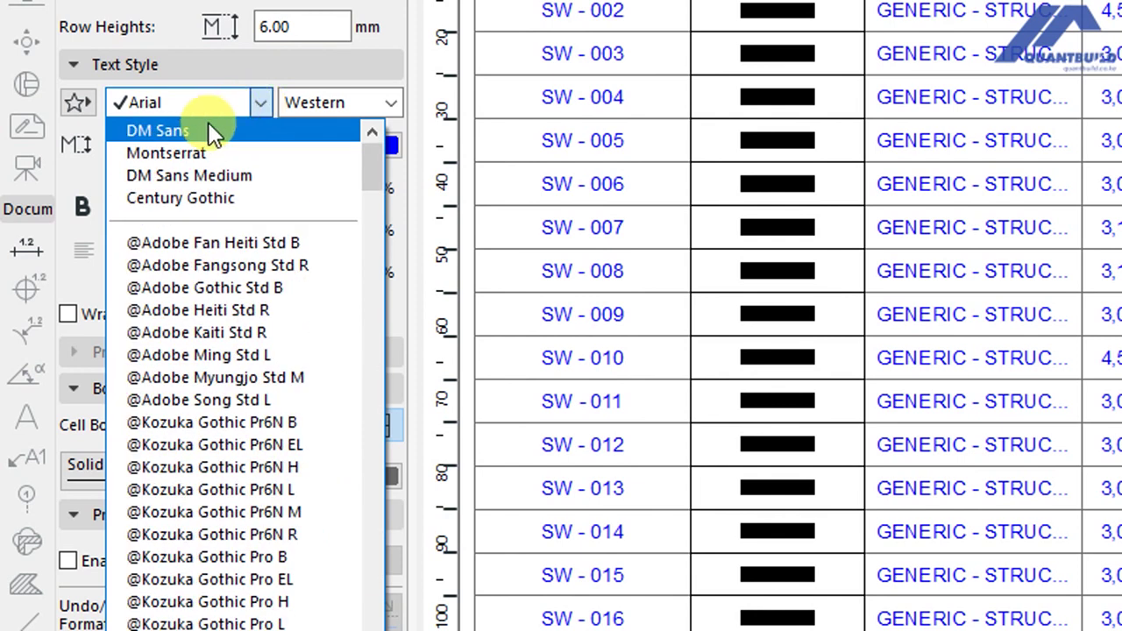
left_click(187, 129)
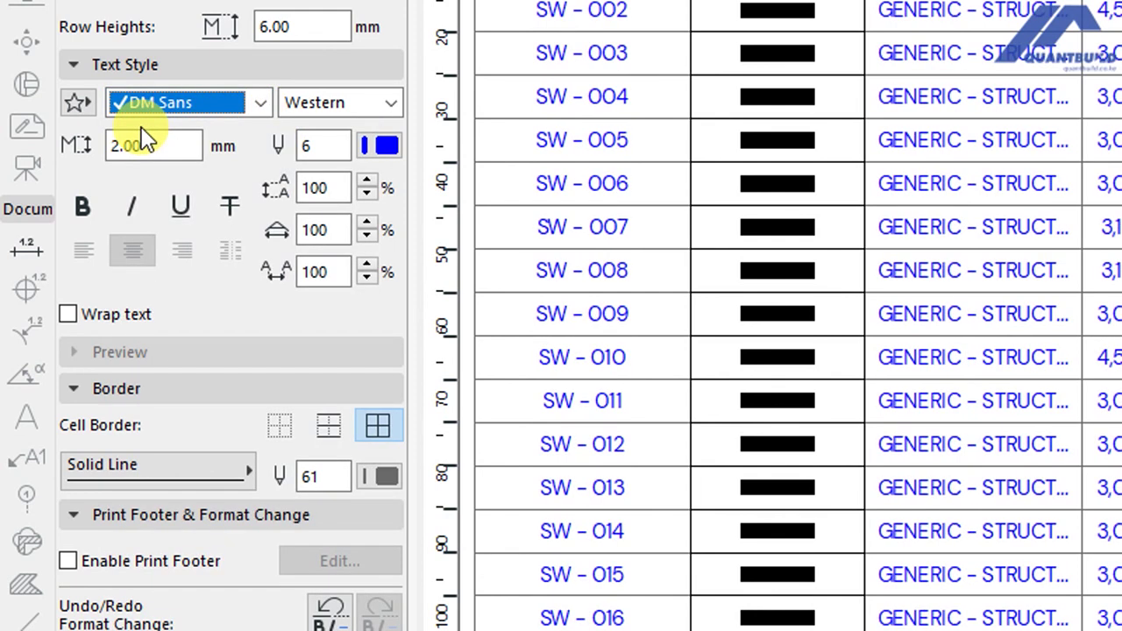
left_click(149, 142)
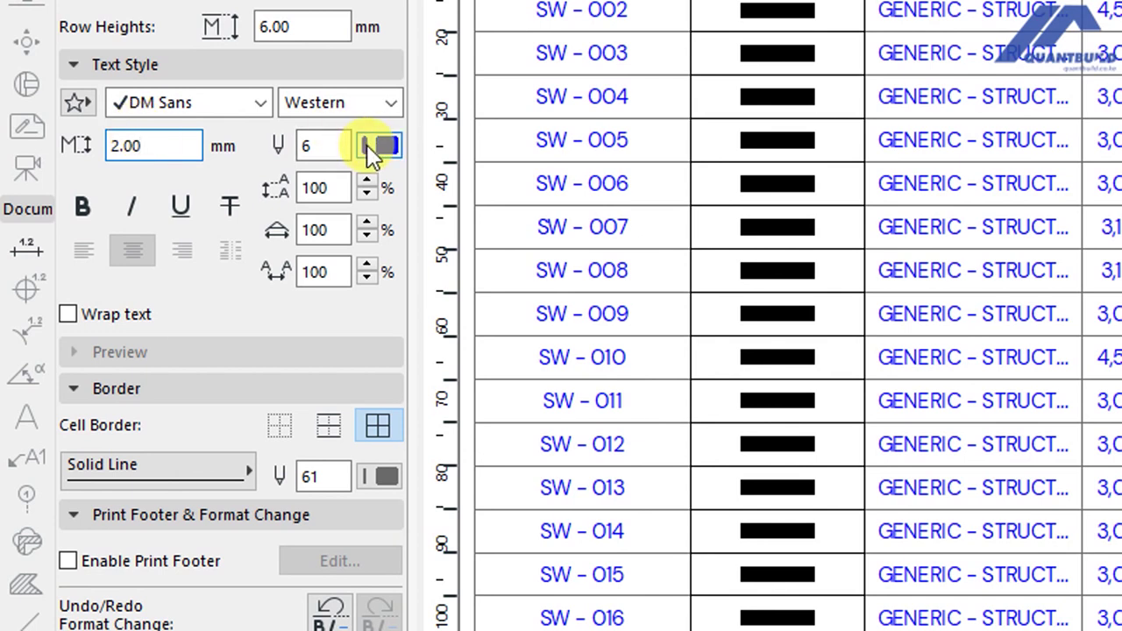
left_click(377, 147)
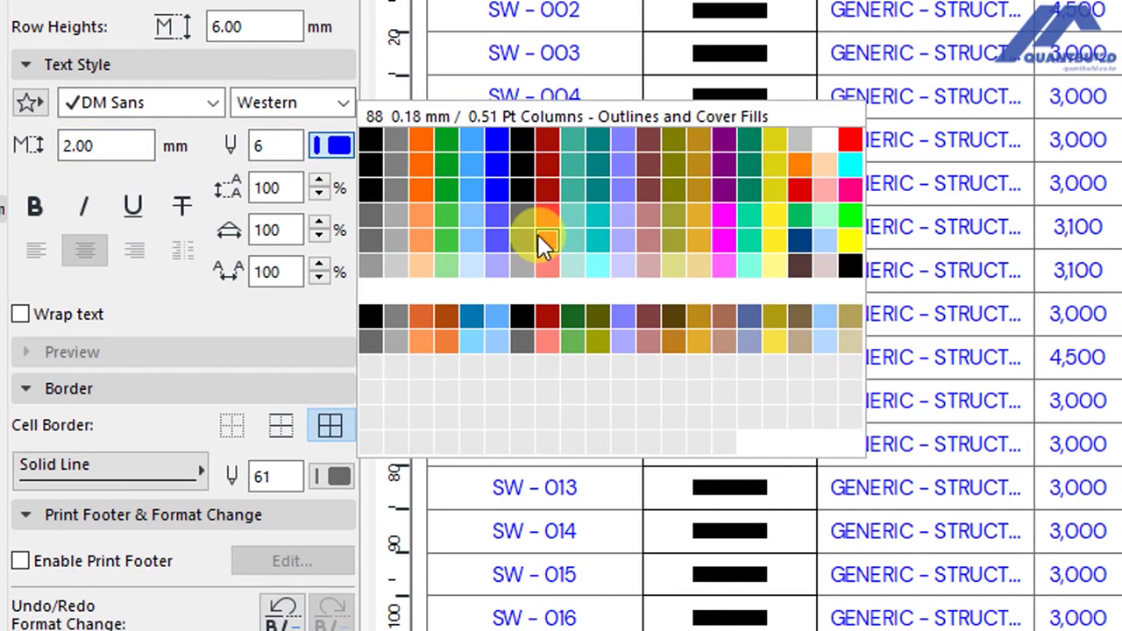
left_click(371, 142)
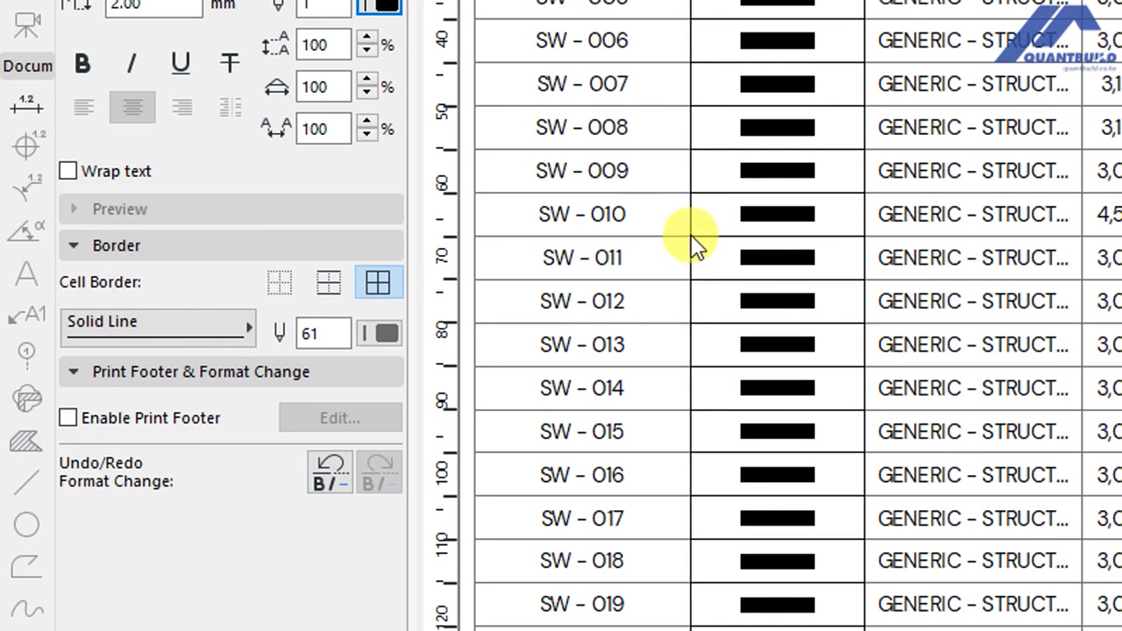
Give the schedule cells solid-line borders in blue pen 45.
left_click(114, 332)
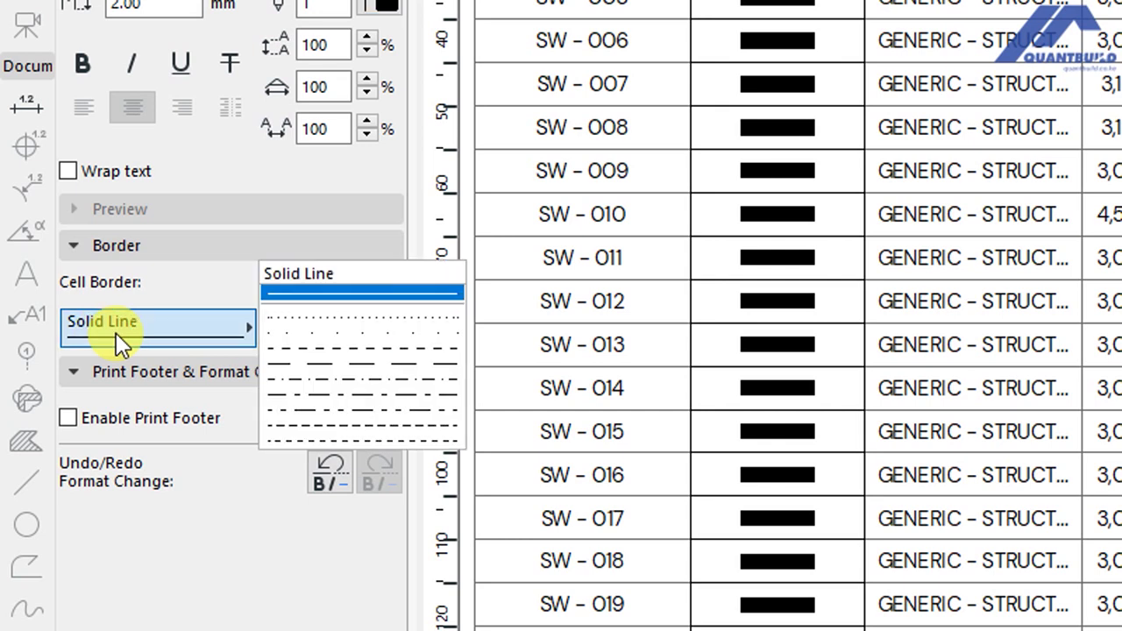
left_click(377, 291)
left_click(333, 332)
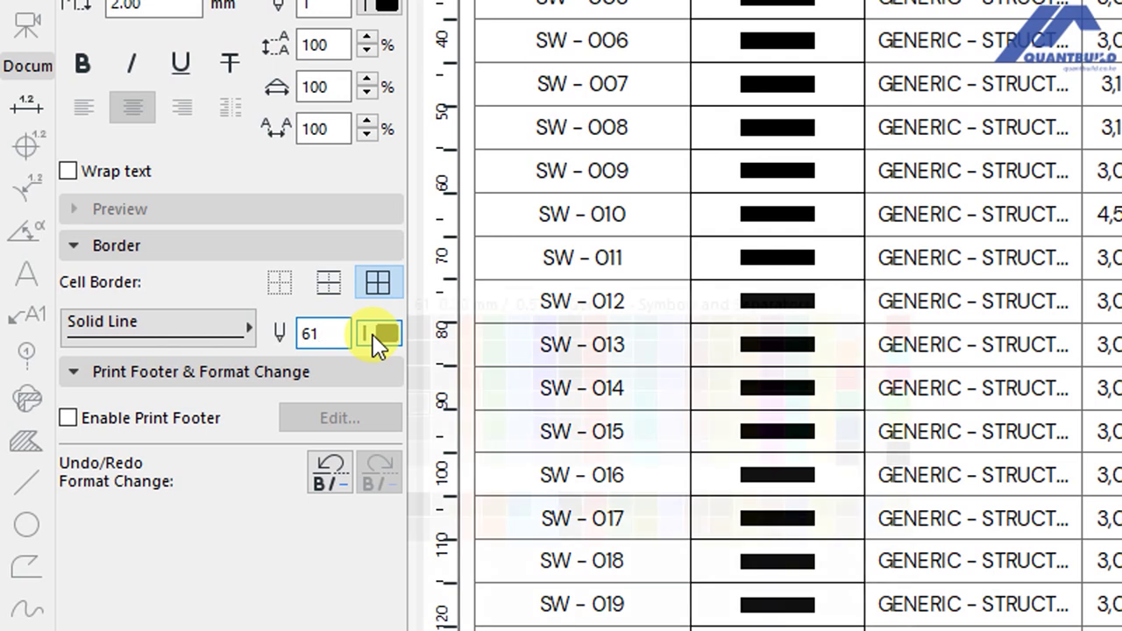
left_click(372, 334)
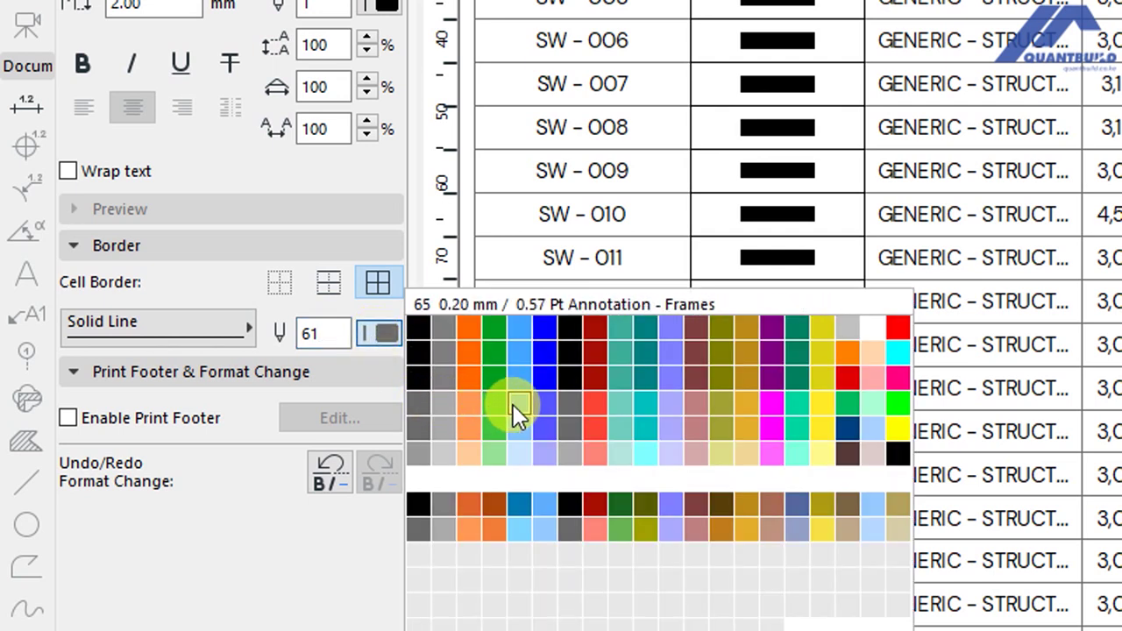
left_click(513, 404)
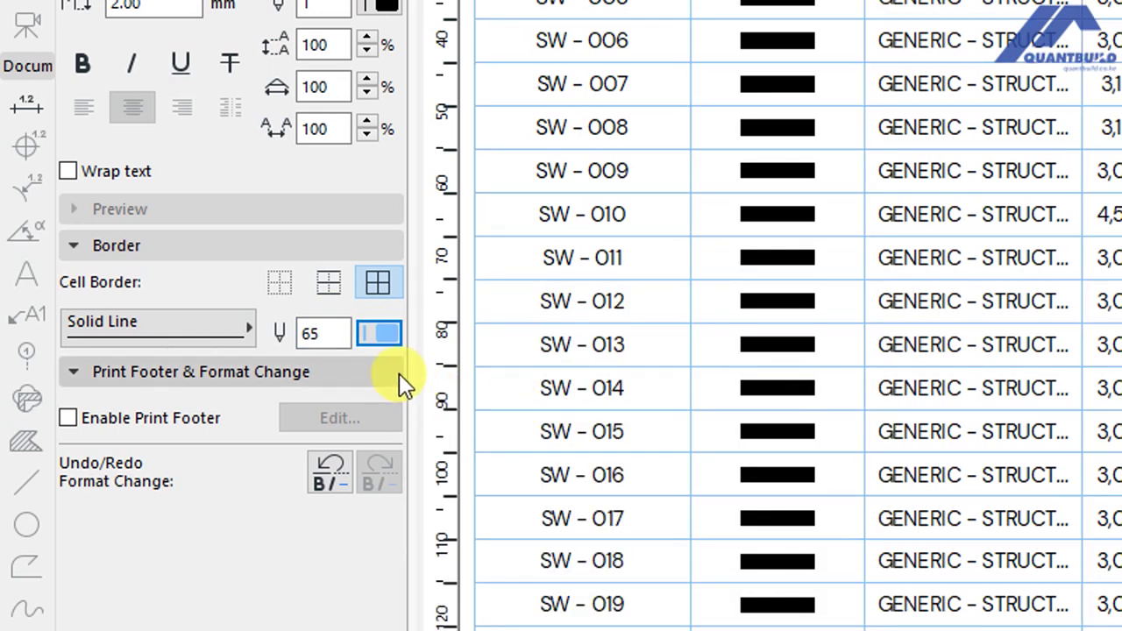
left_click(379, 334)
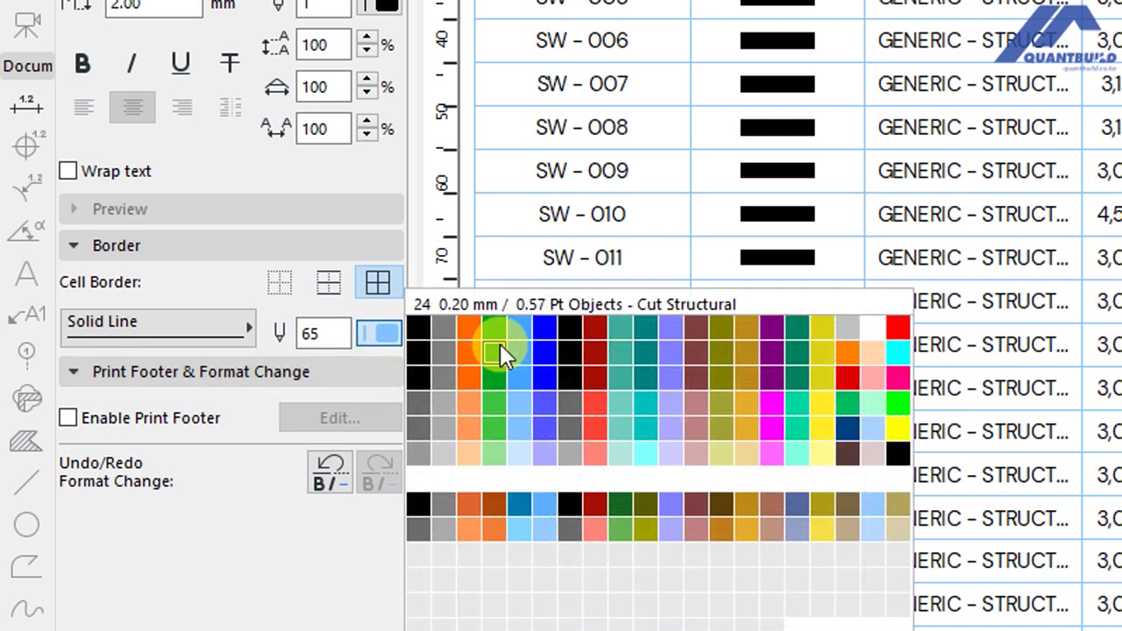
left_click(521, 385)
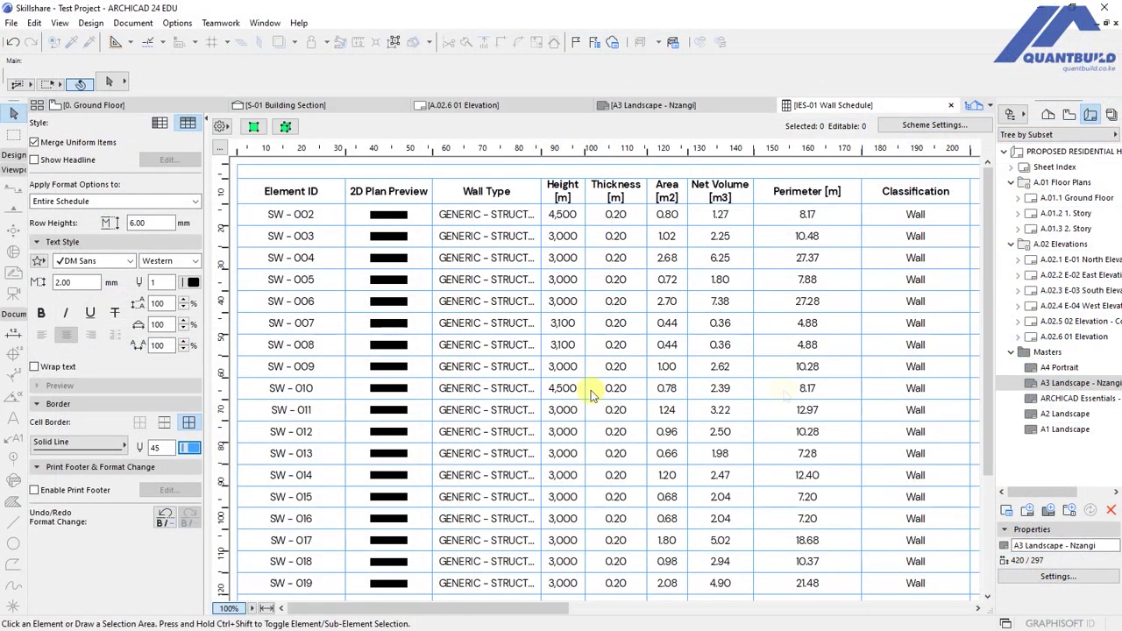
scroll(590, 395, "down", 4)
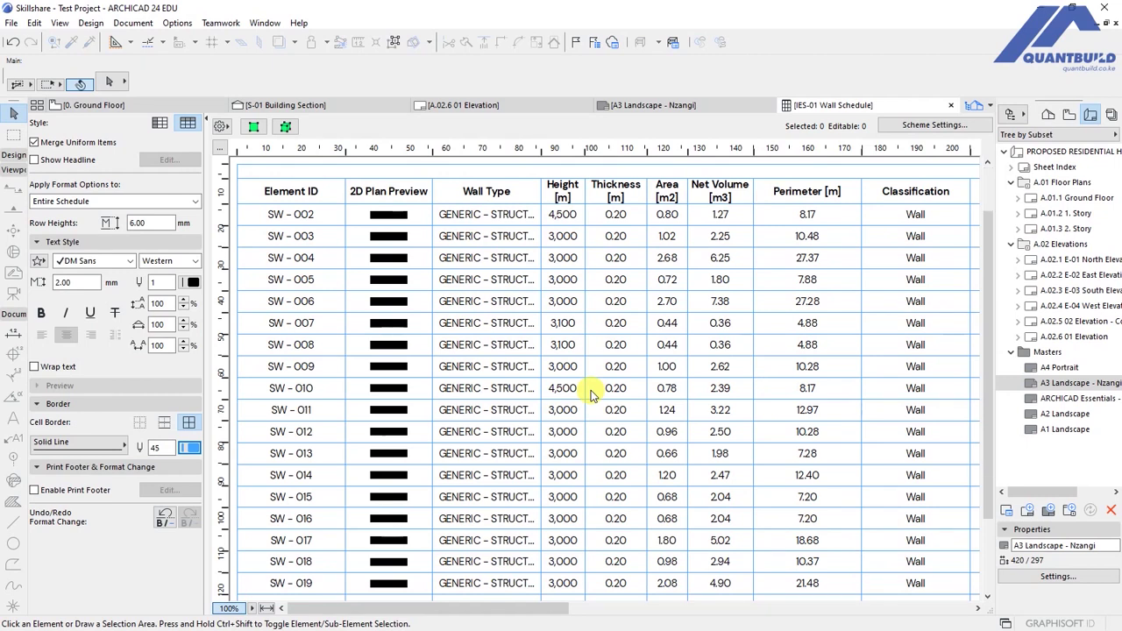
scroll(591, 396, "up", 4)
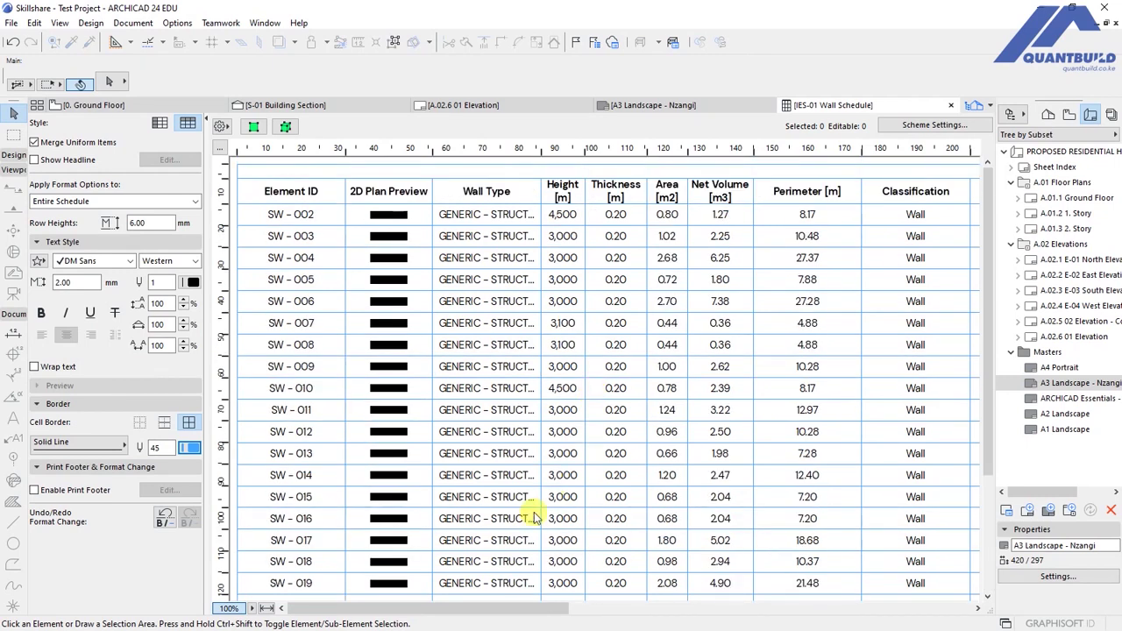
left_click_drag(444, 613, 811, 611)
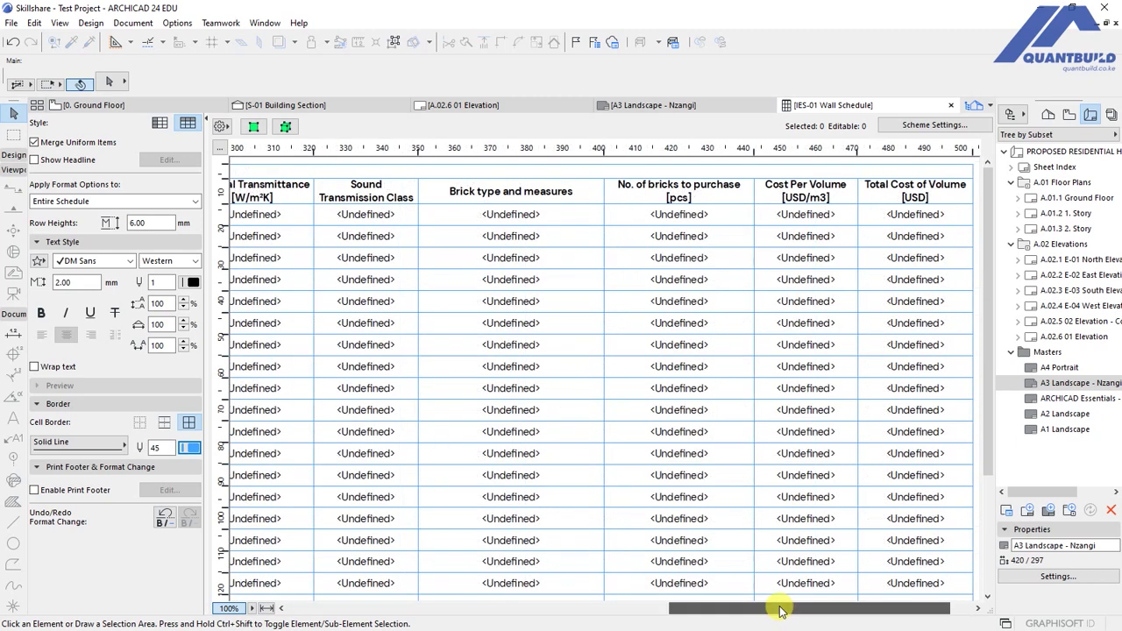
left_click_drag(811, 611, 671, 612)
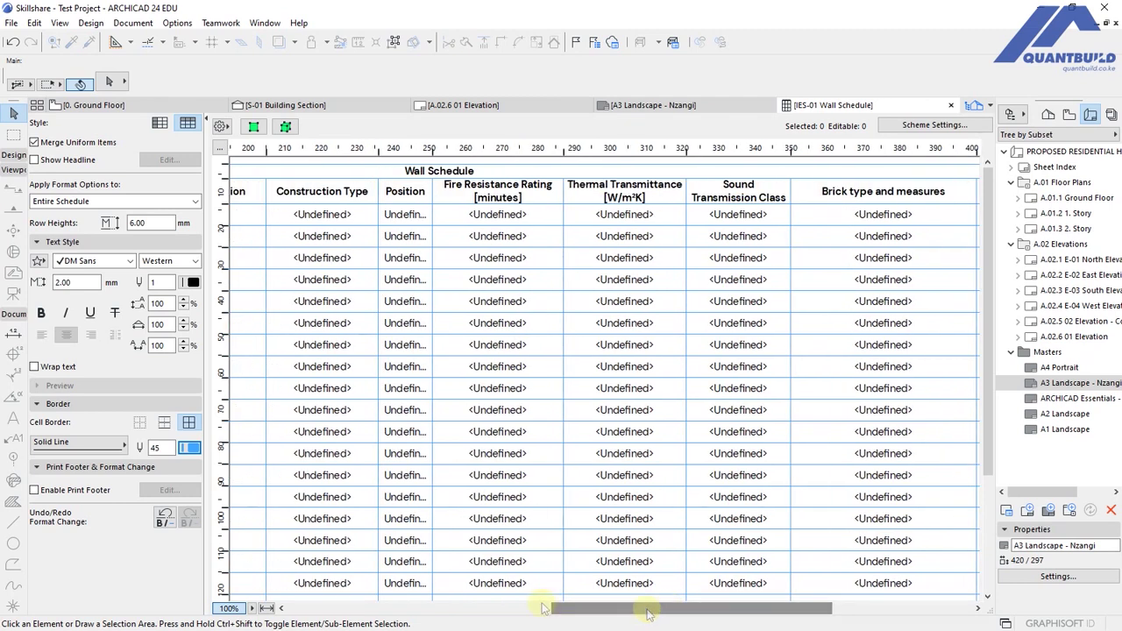
left_click_drag(671, 612, 527, 611)
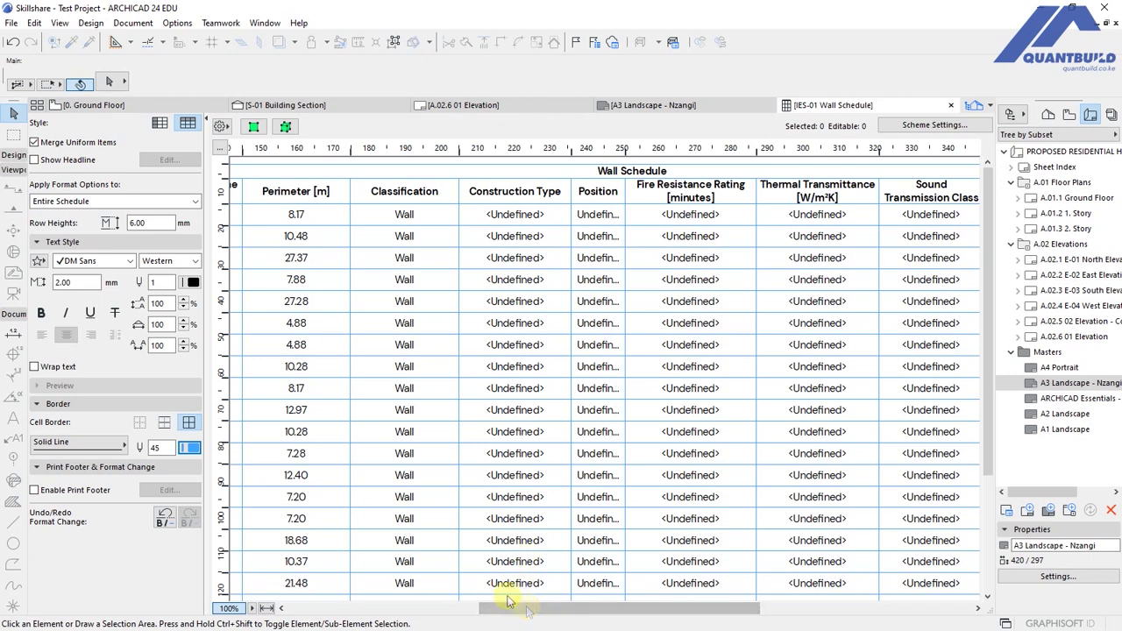
mouse_move(526, 611)
left_mouse_down()
mouse_move(505, 611)
mouse_move(708, 609)
left_mouse_up()
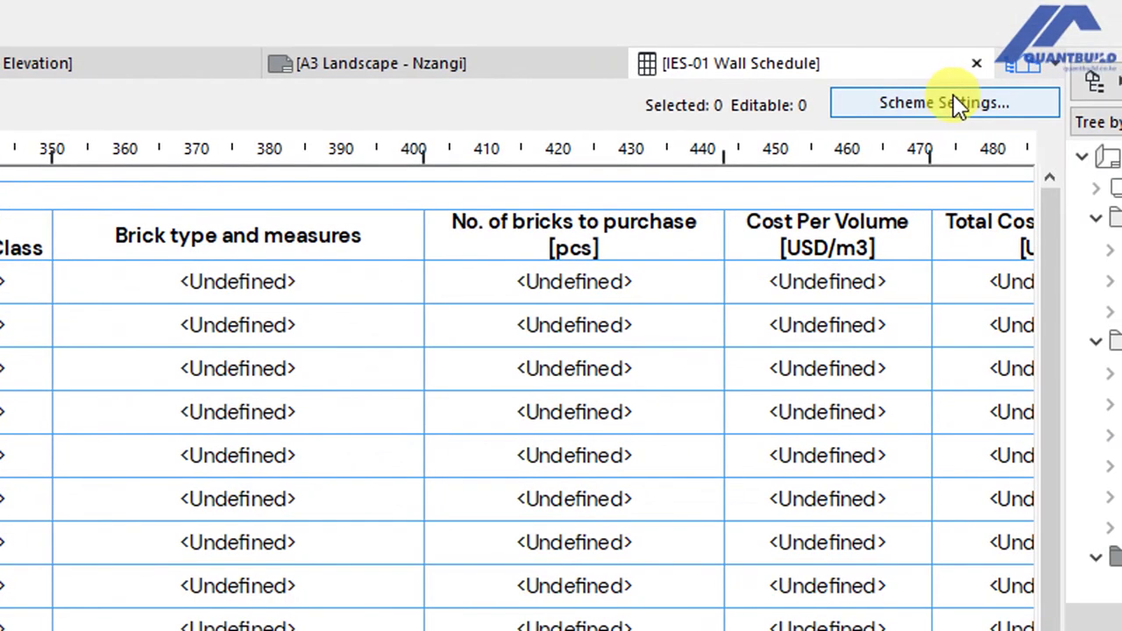
left_click(945, 105)
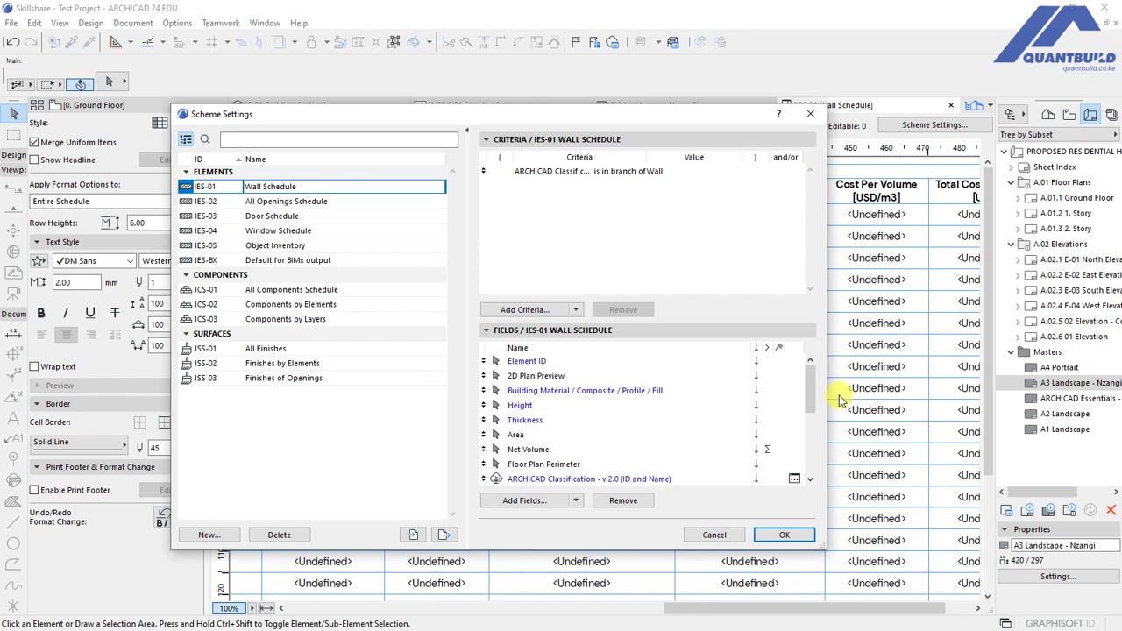
Remove the cost, brick count, brick type and Sound Transmission Class fields from the schedule.
left_click_drag(810, 385, 809, 454)
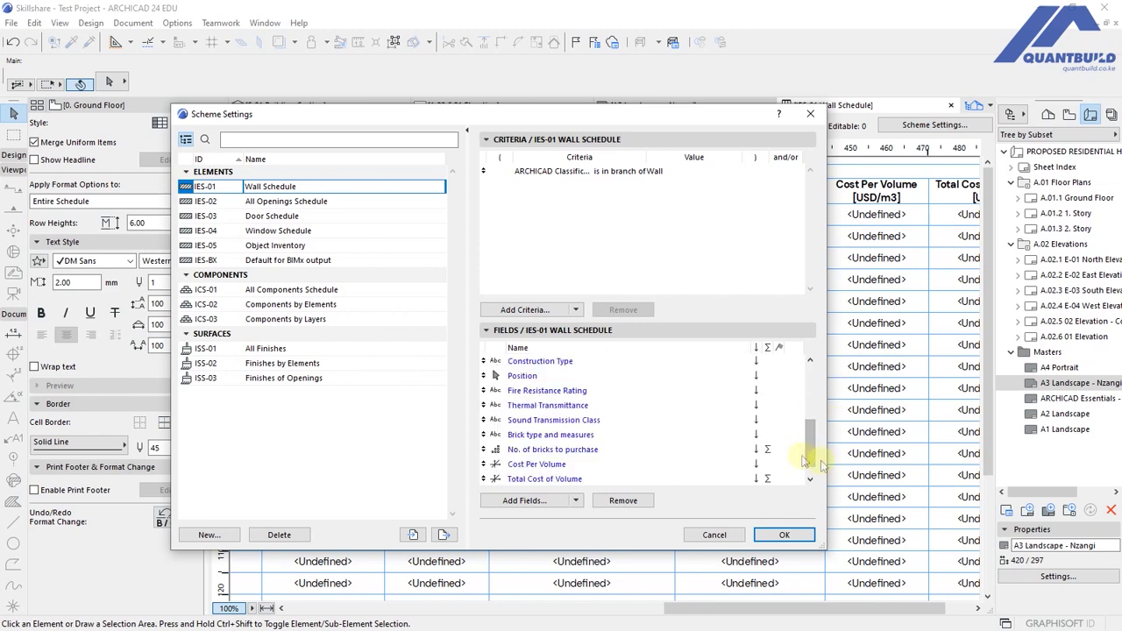
left_click_drag(810, 447, 810, 461)
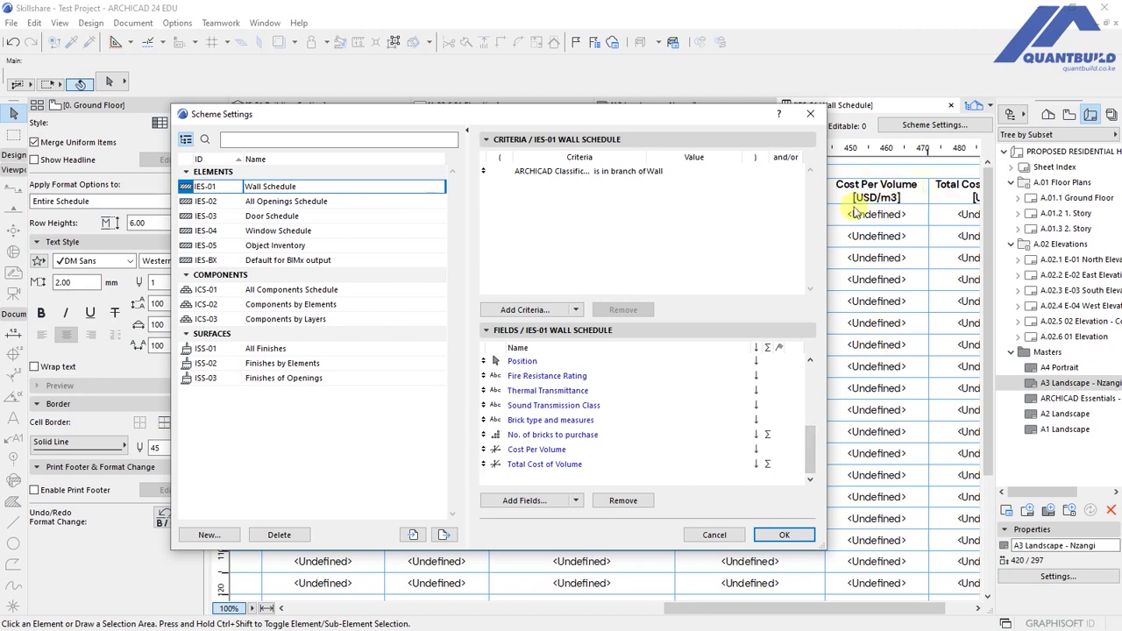
left_click(550, 466)
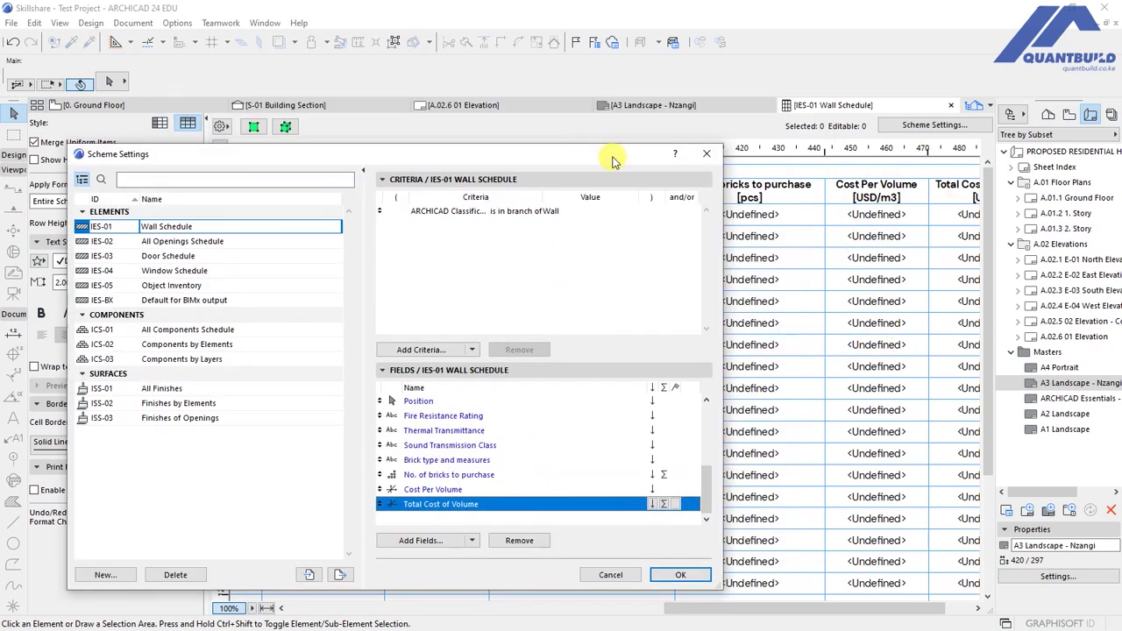
left_click_drag(714, 119, 610, 158)
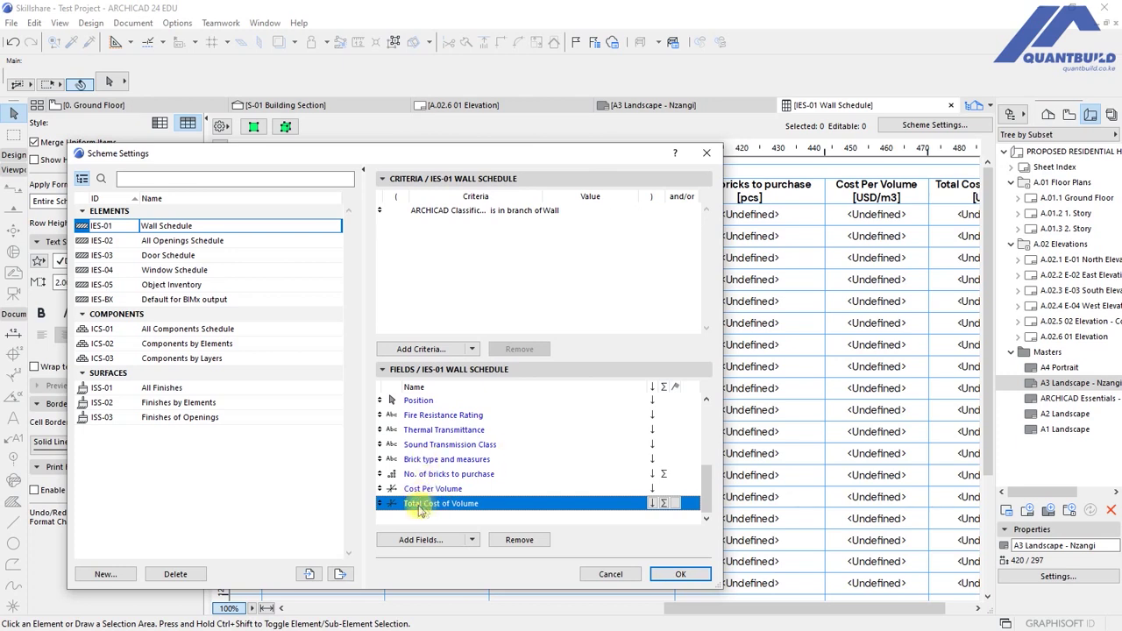
left_click(514, 543)
left_click(513, 544)
left_click(514, 545)
left_click(514, 543)
left_click(514, 543)
left_click(514, 543)
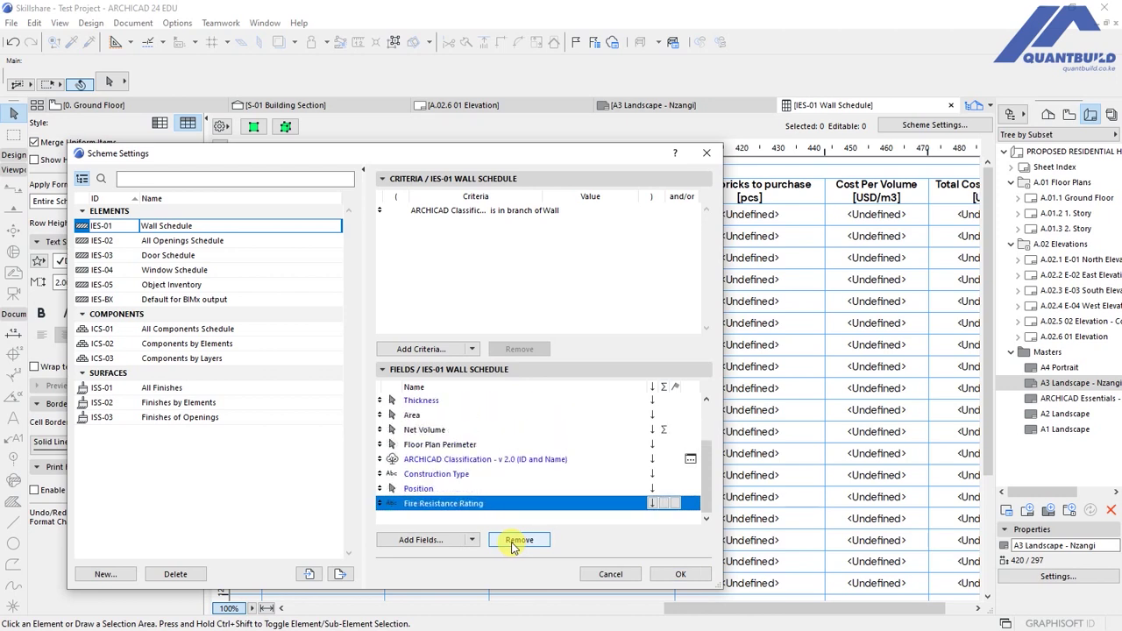
left_click(680, 574)
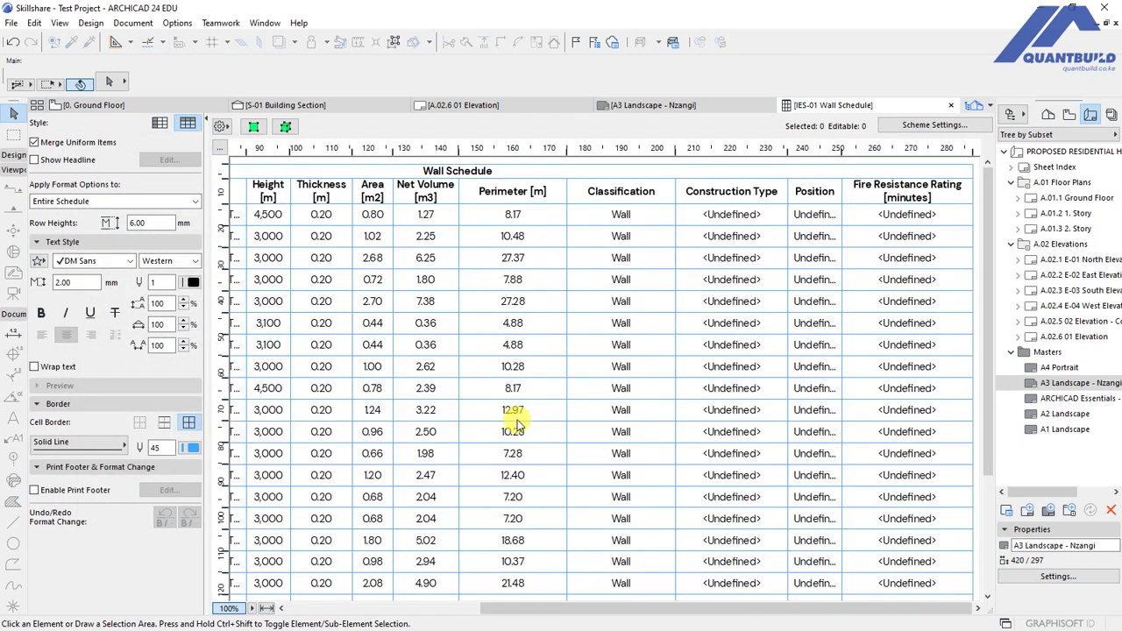
Remove the Fire Resistance Rating, Position and Construction Type fields from the schedule.
left_click_drag(564, 613, 631, 605)
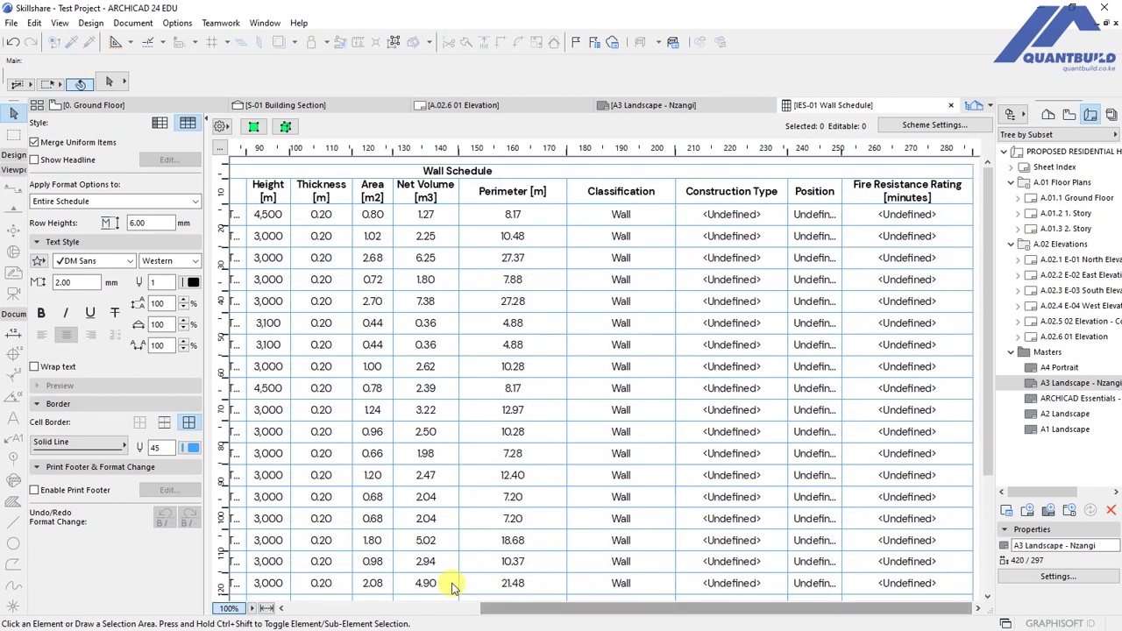
left_click(916, 125)
left_click_drag(706, 441, 701, 476)
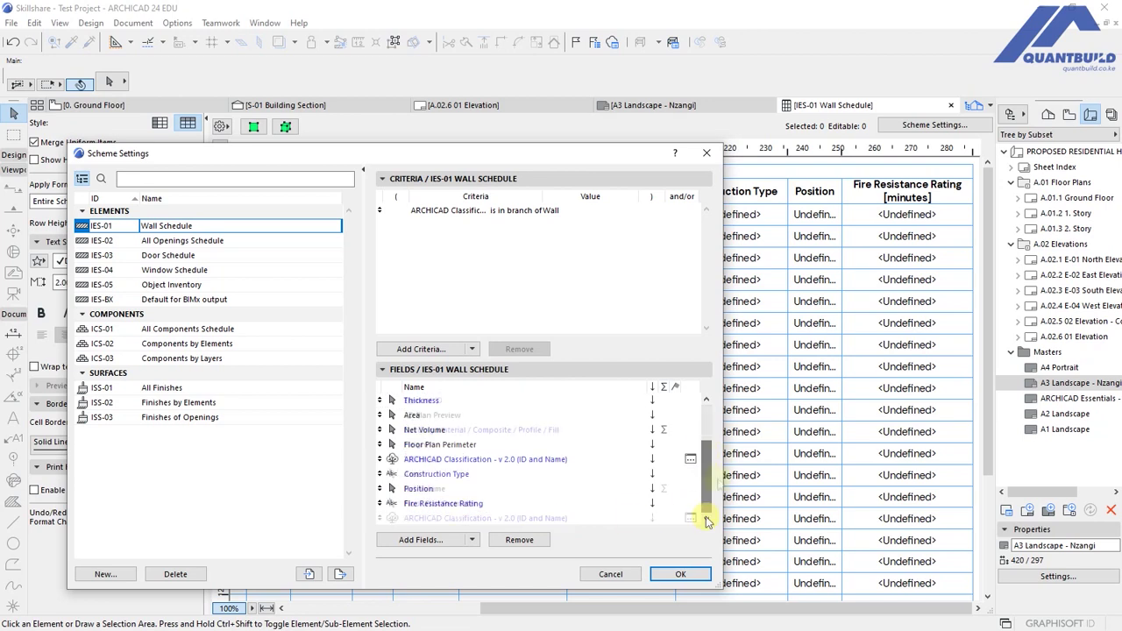
left_click(450, 503)
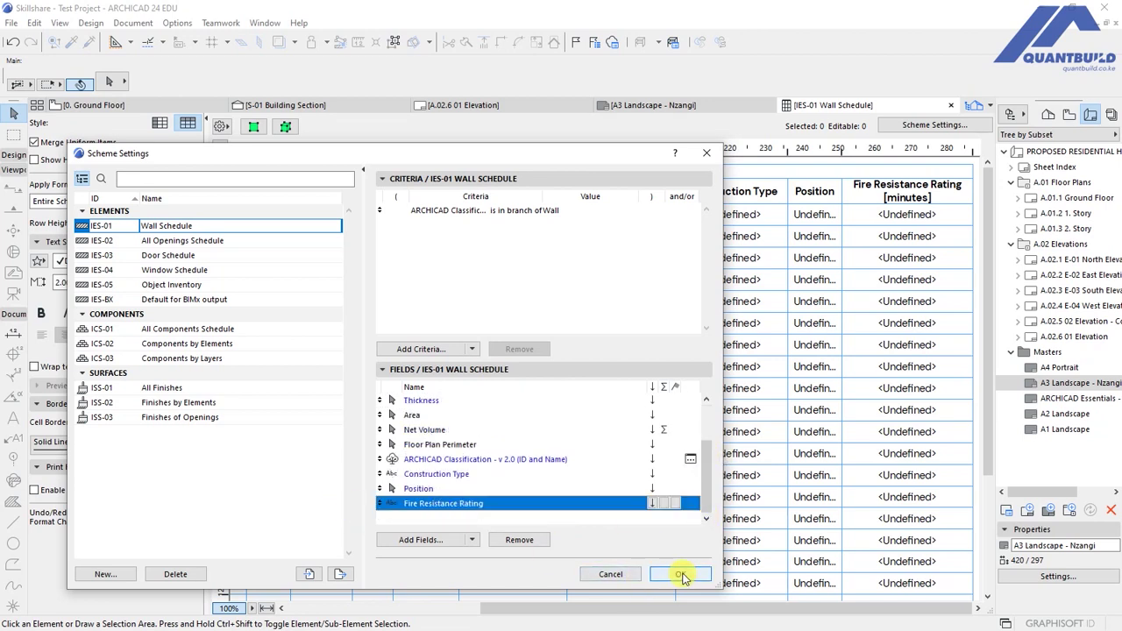
left_click(520, 540)
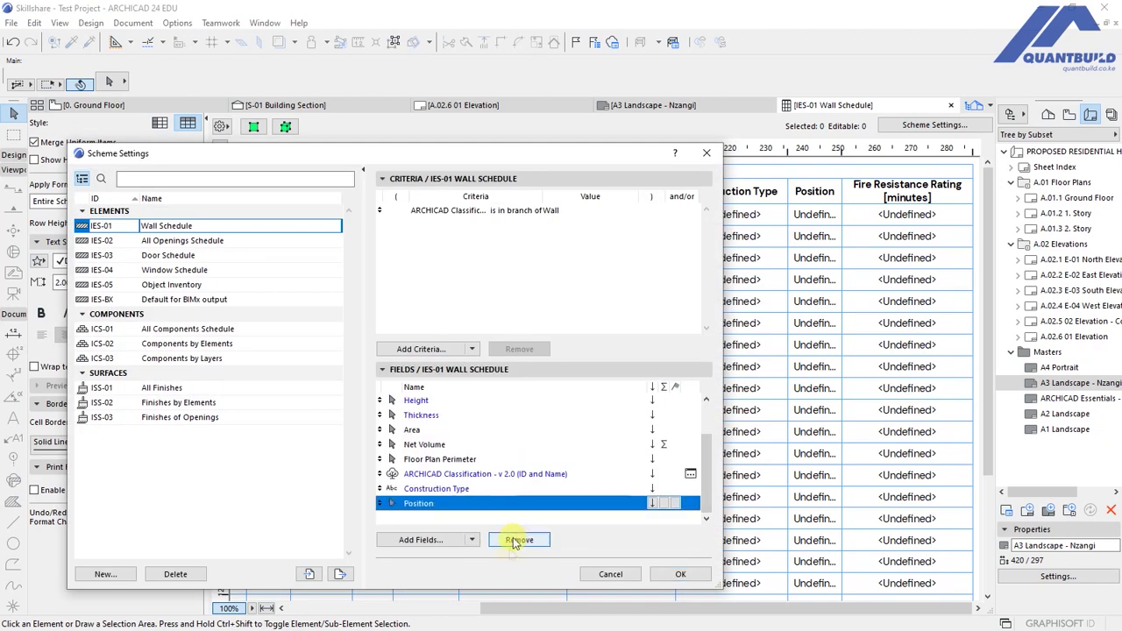
left_click(518, 540)
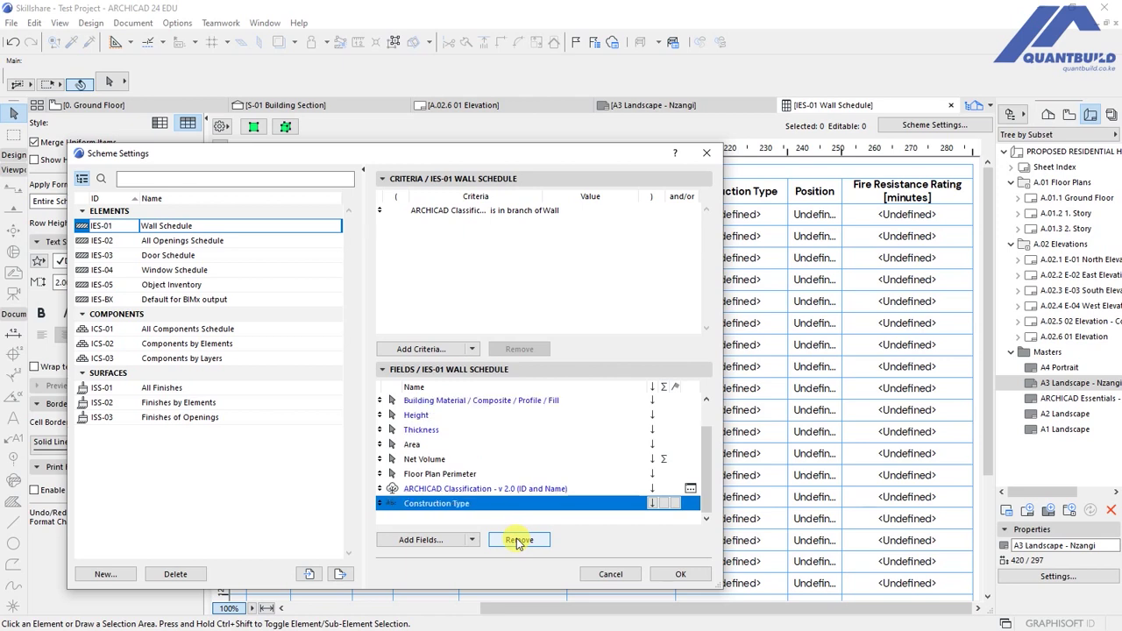
left_click(519, 540)
left_click(680, 575)
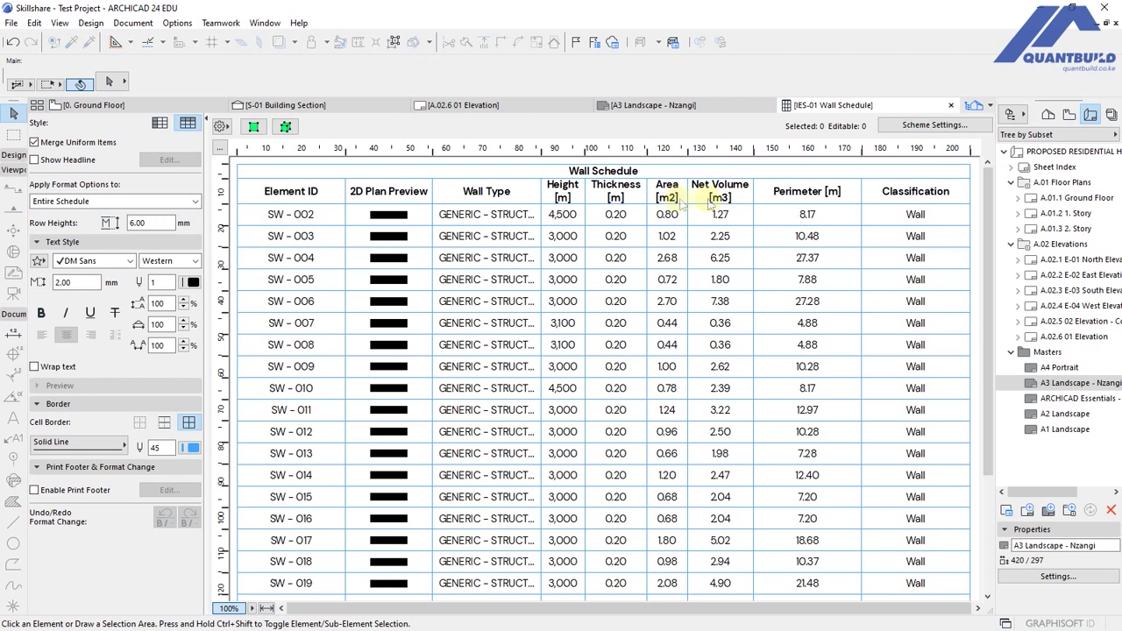
Search 'wall' in Add Fields and add Length of the Wall at the Center to the schedule.
left_click(934, 125)
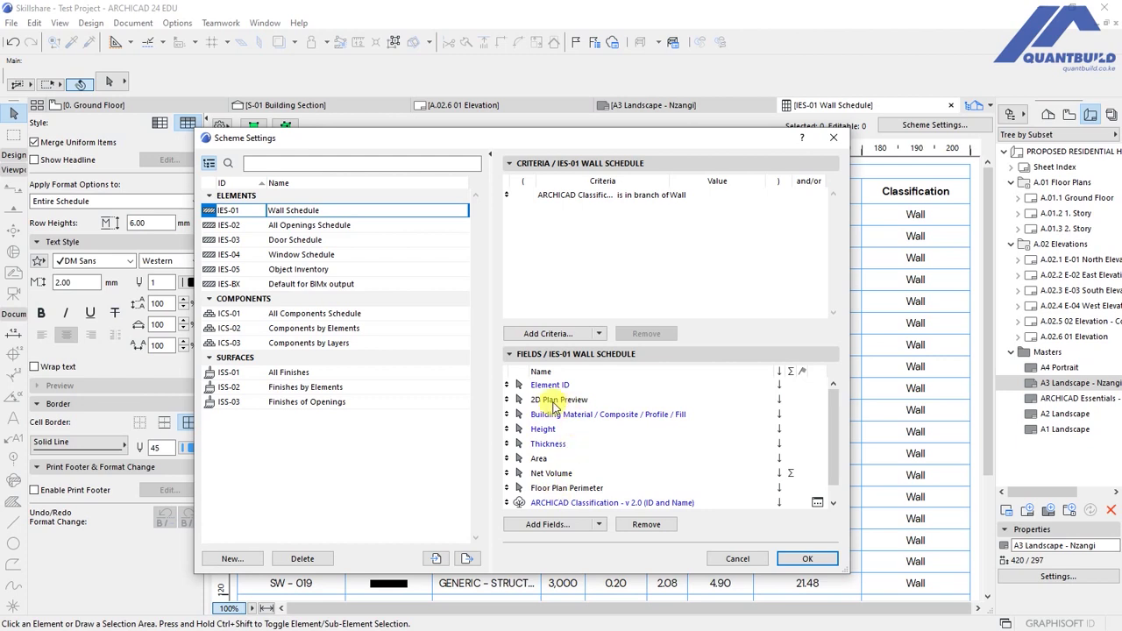
left_click(541, 524)
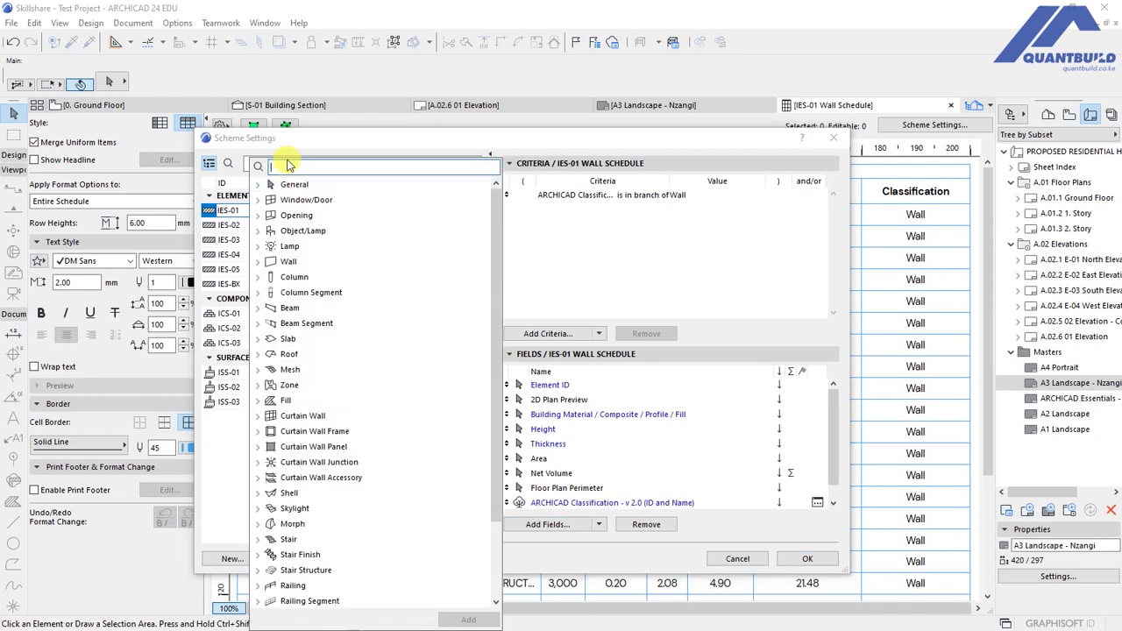
type("wall")
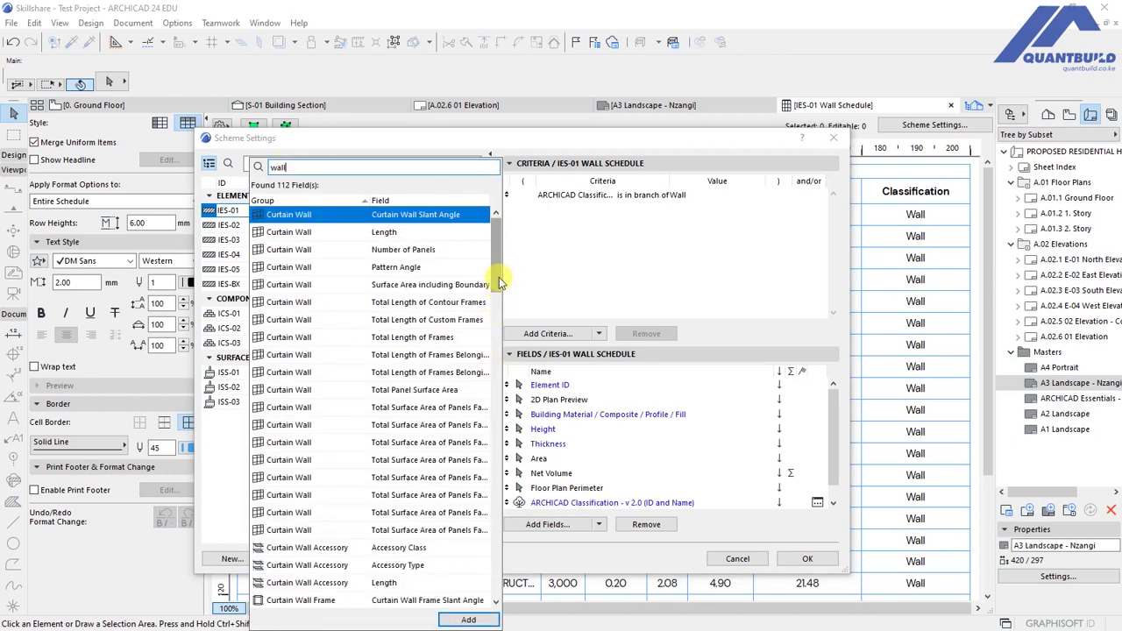
scroll(500, 292, "down", 3)
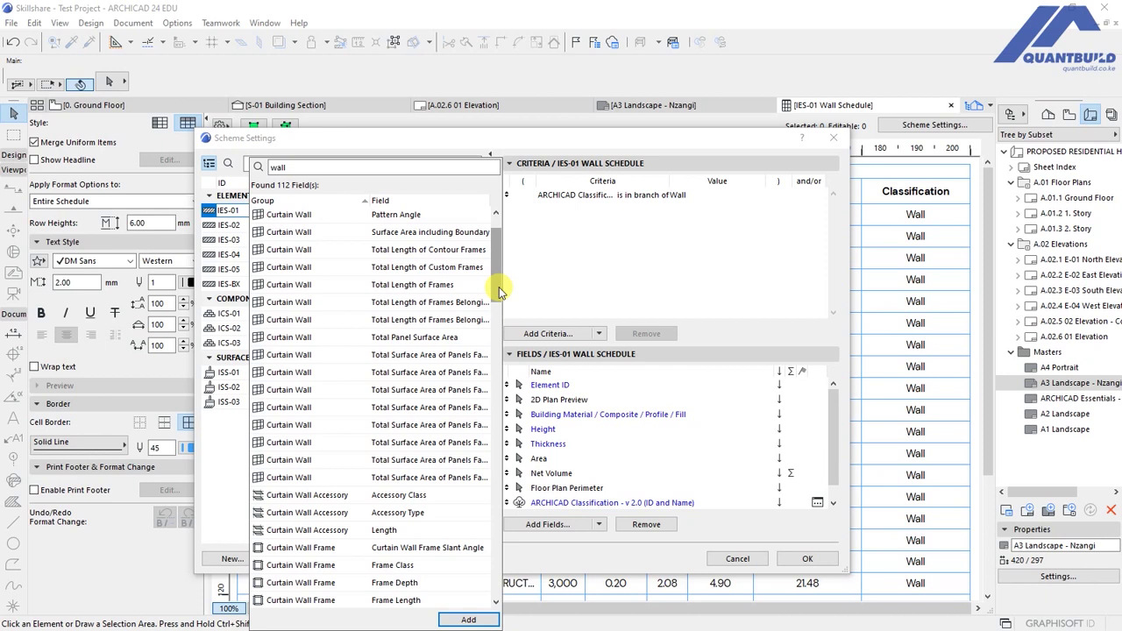
left_click_drag(499, 287, 497, 337)
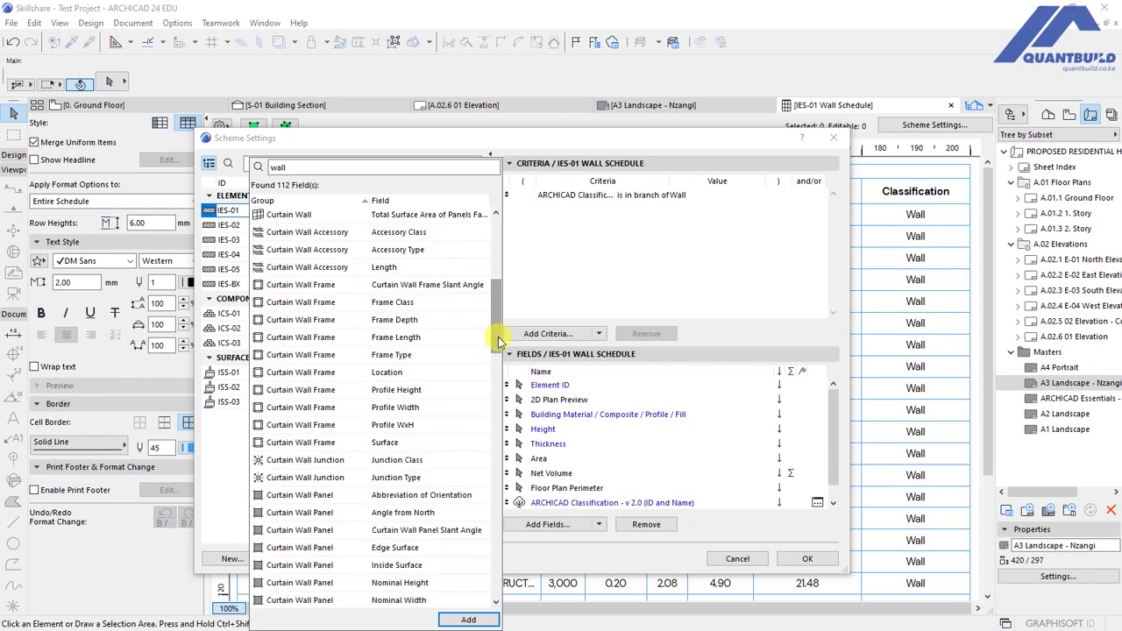
left_click_drag(498, 336, 497, 447)
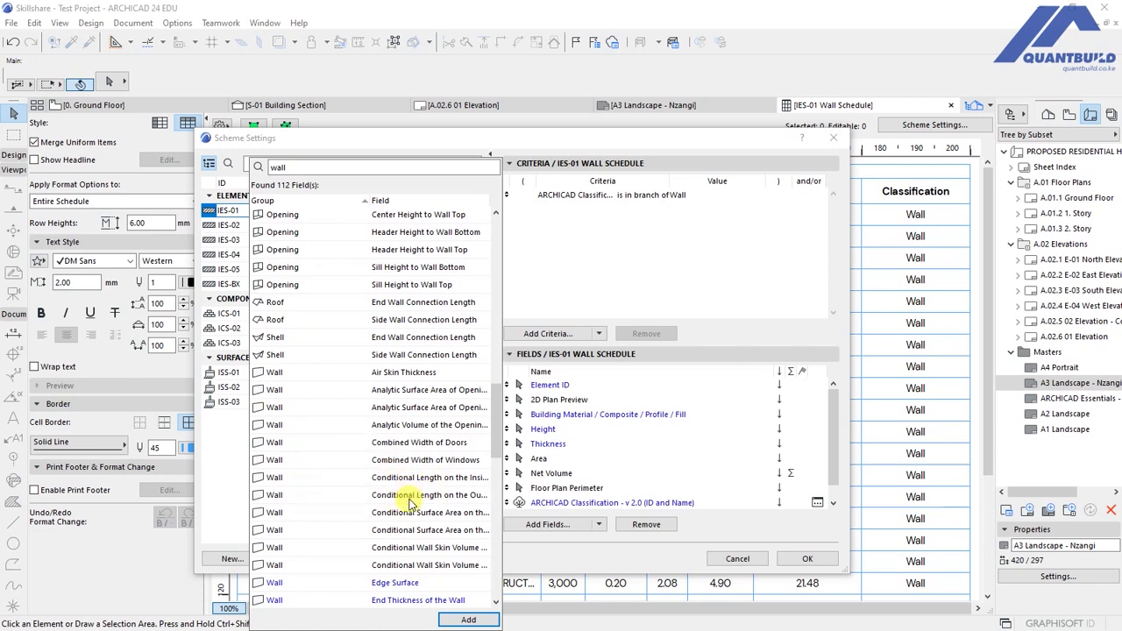
left_click_drag(497, 428, 497, 471)
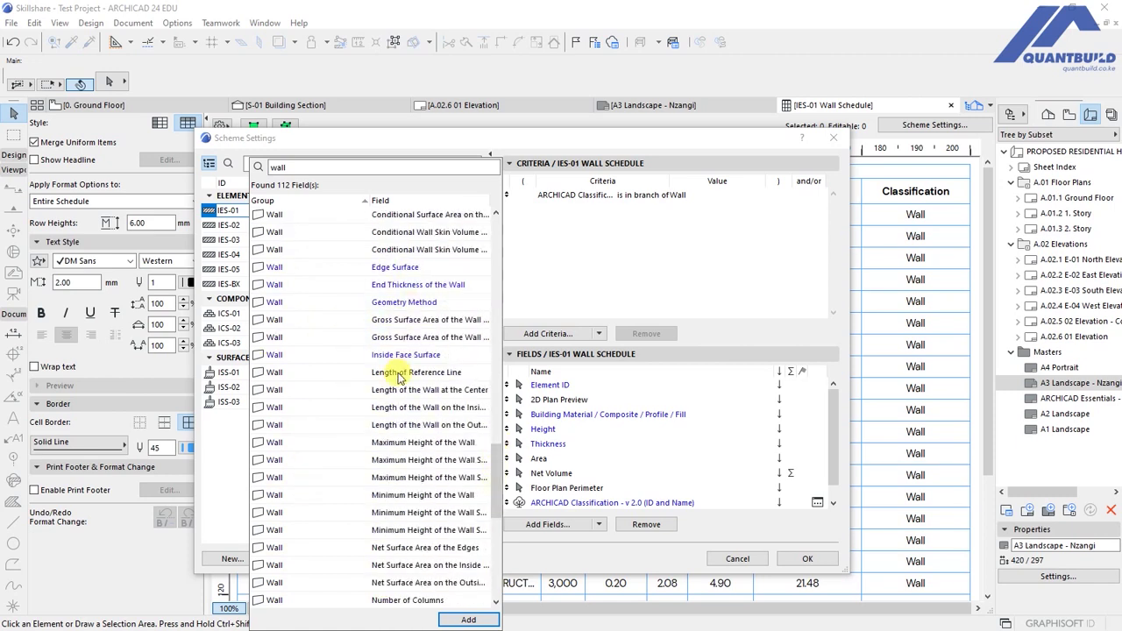
left_click(404, 394)
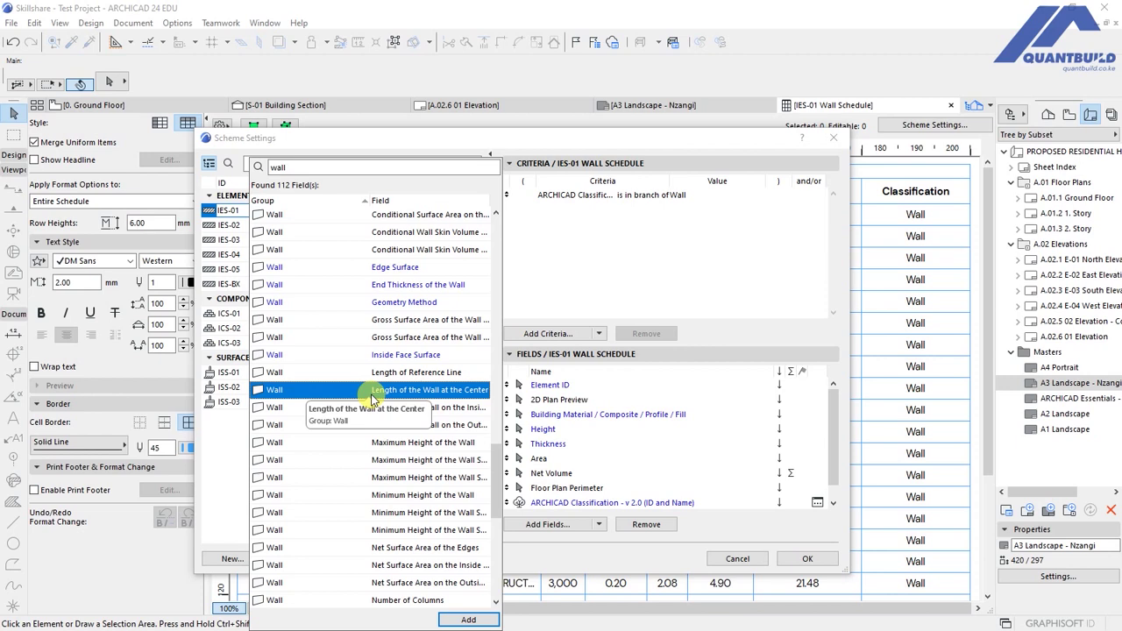
left_click(469, 621)
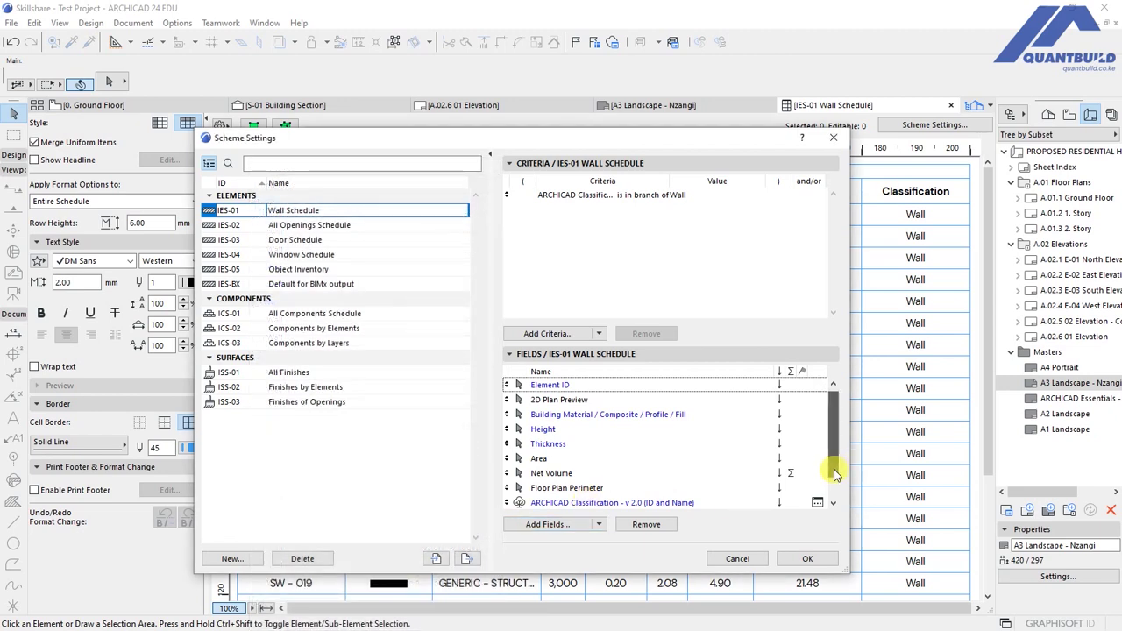
Remove the Floor Plan Perimeter and Net Volume fields from the schedule.
left_click_drag(834, 468, 838, 488)
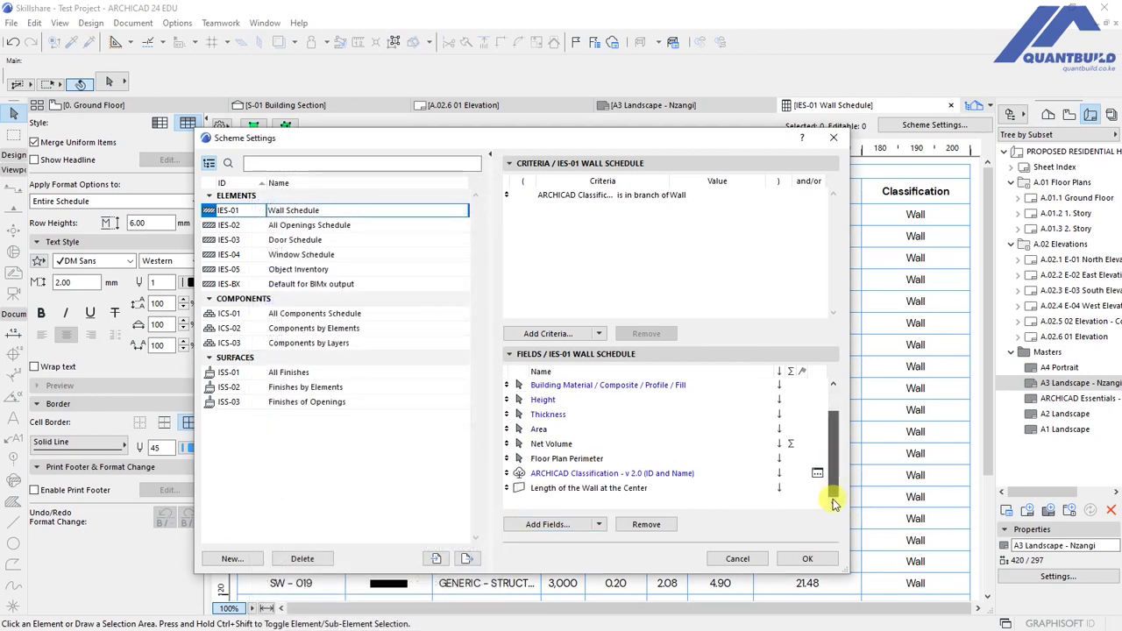
left_click(540, 459)
left_click(646, 524)
left_click(574, 458)
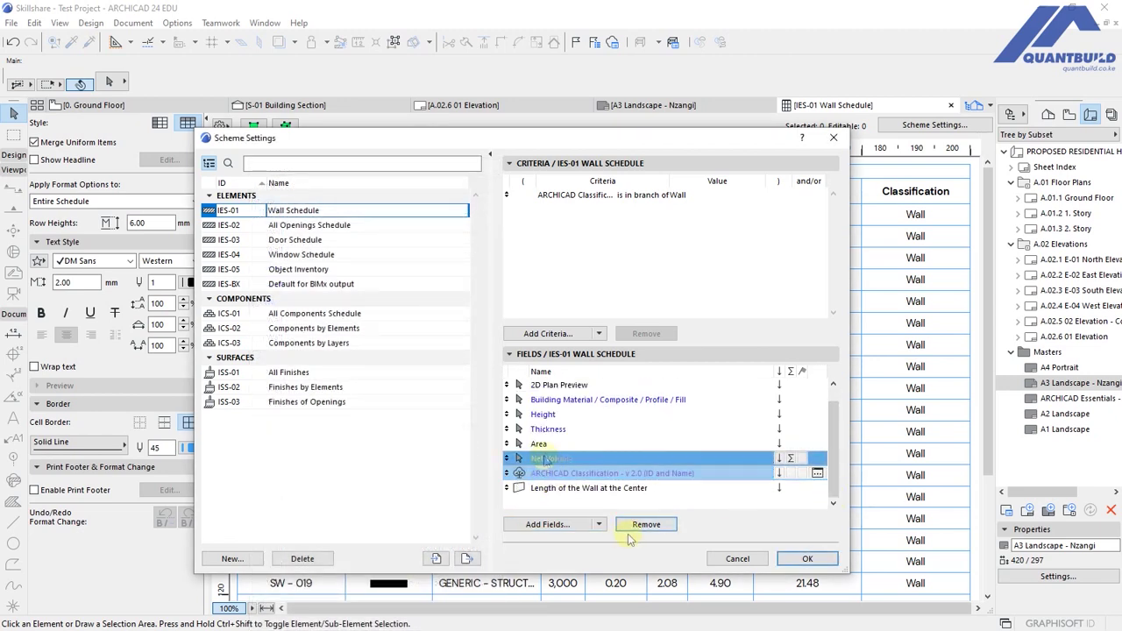
left_click(646, 524)
left_click(798, 560)
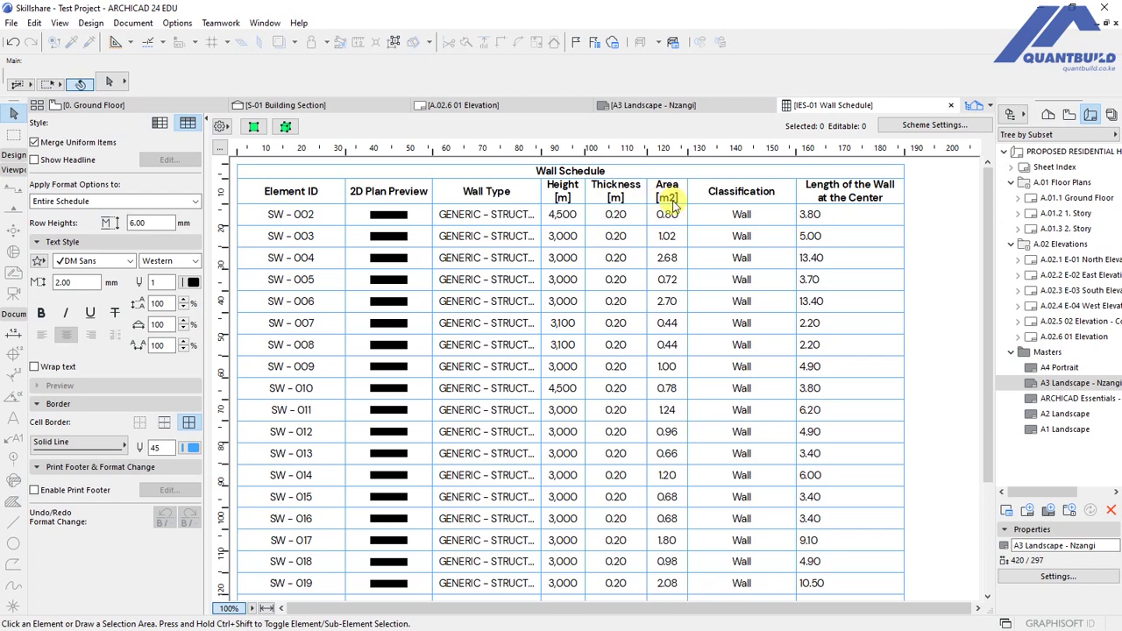
Remove the Area field so the schedule ends with the wall length column.
left_click(920, 125)
left_click(539, 459)
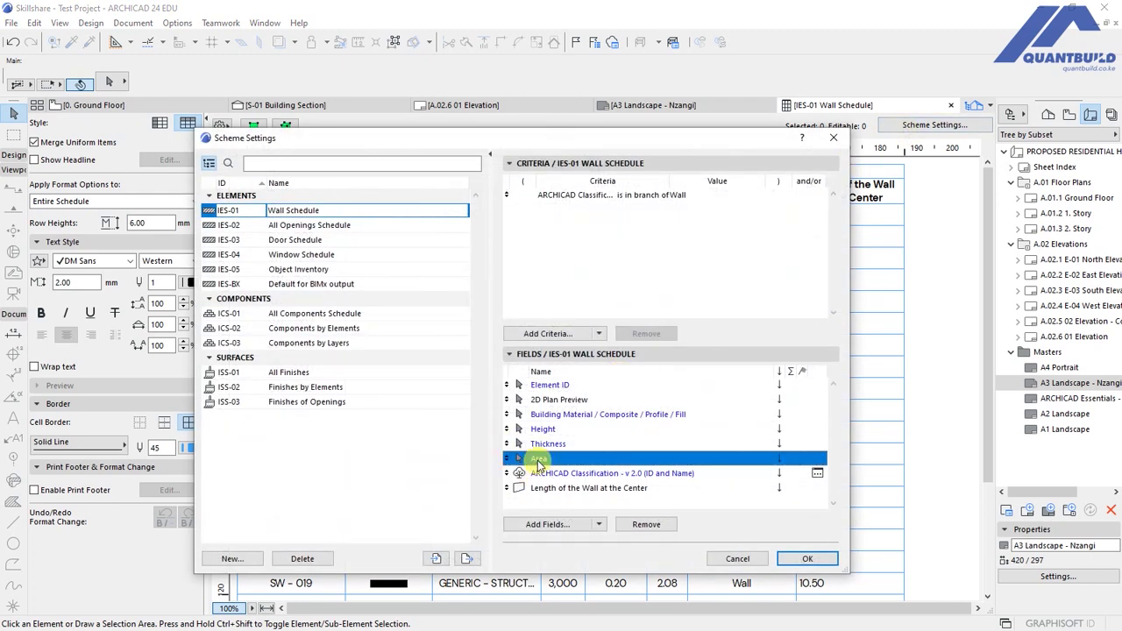
left_click(646, 525)
left_click(799, 558)
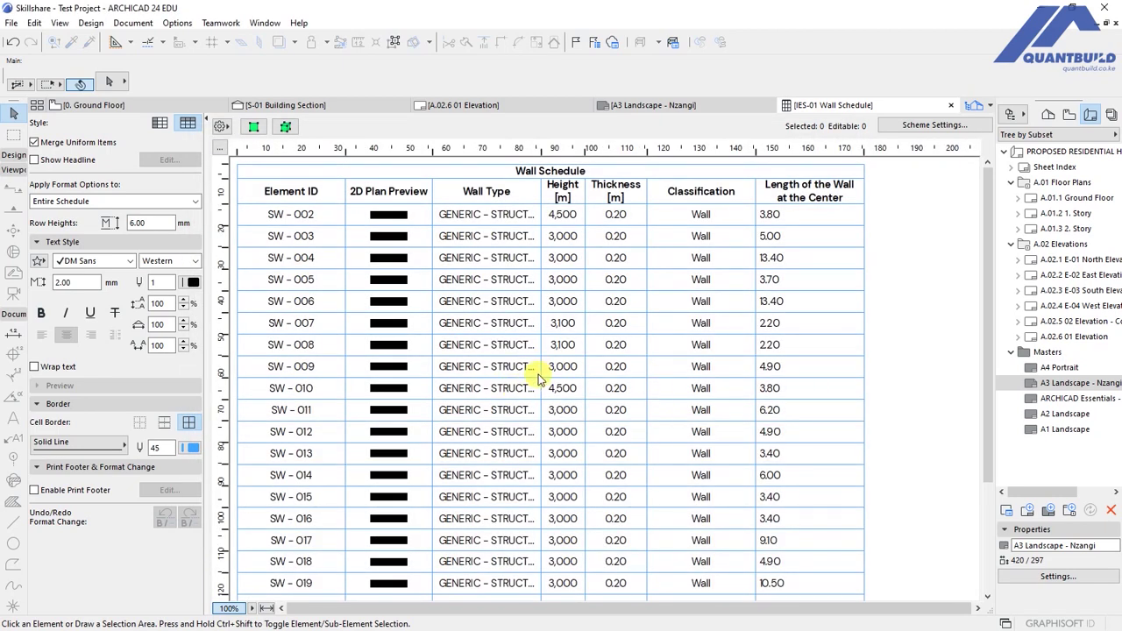
scroll(544, 375, "down", 3)
scroll(561, 375, "up", 3)
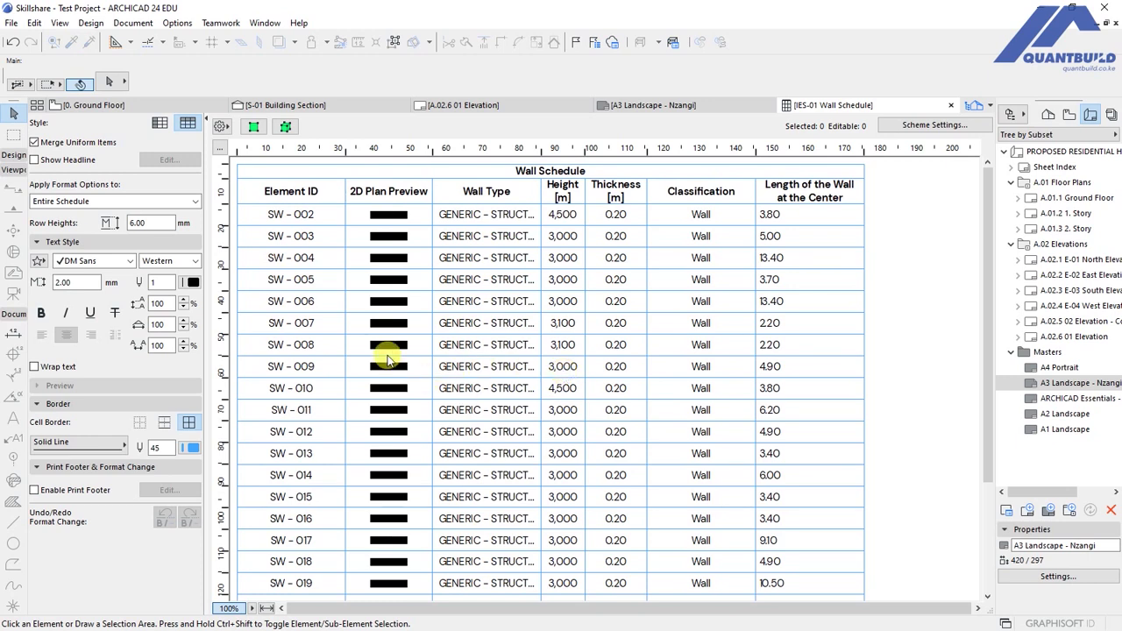
left_click(11, 23)
Save the schedule as IES-01 Wall Schedule.xlsx in Excel Workbook format and open it in Excel.
key("Escape")
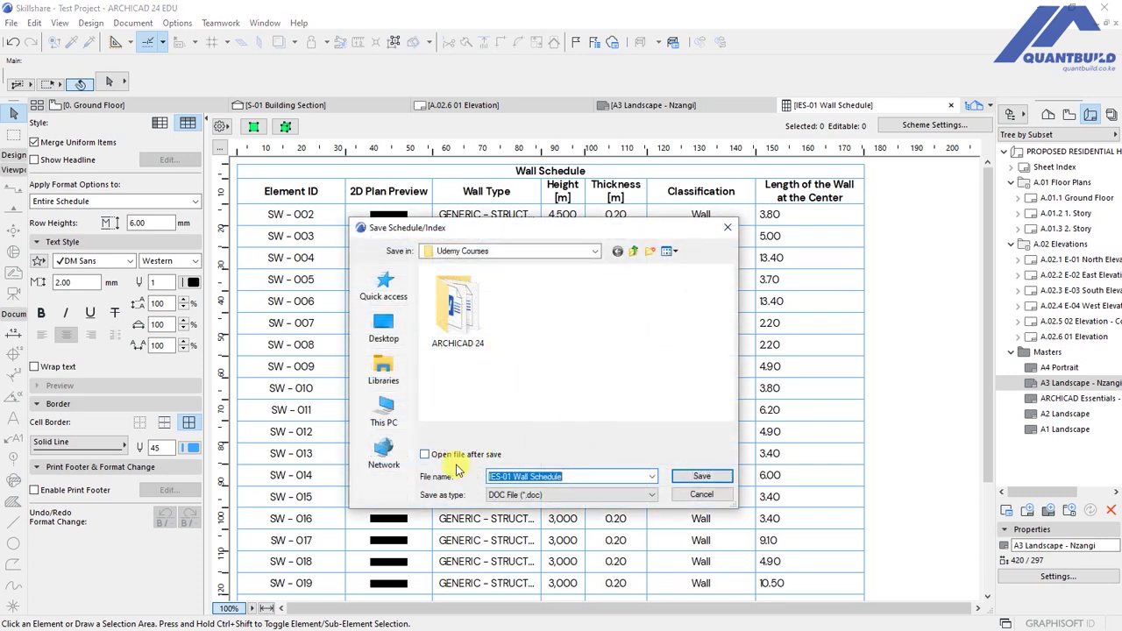
left_click(544, 494)
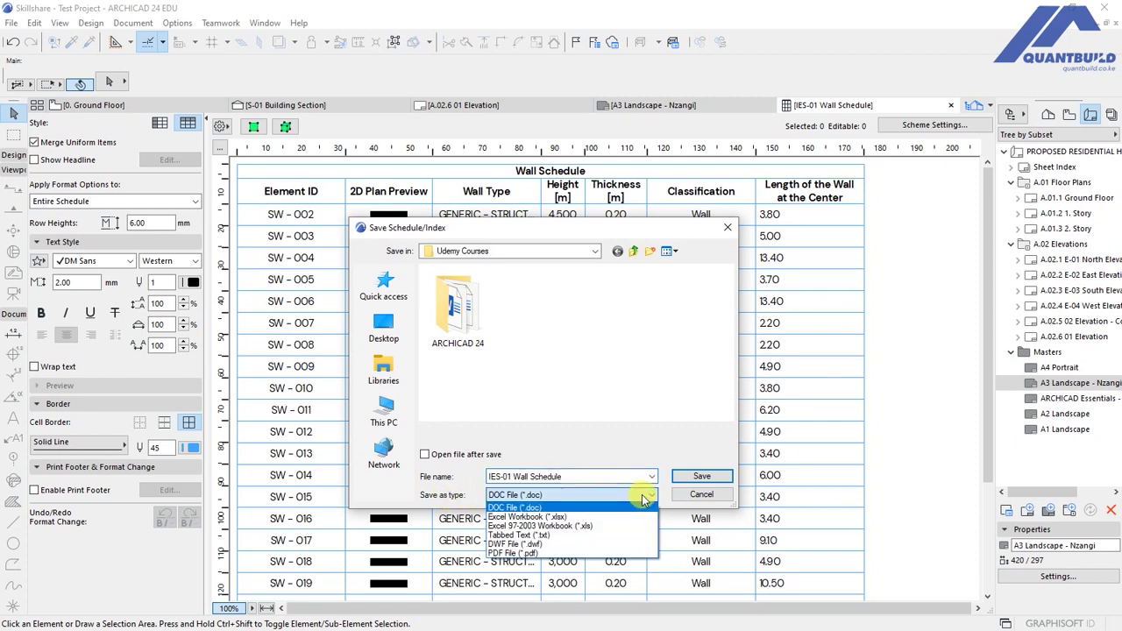
left_click(517, 518)
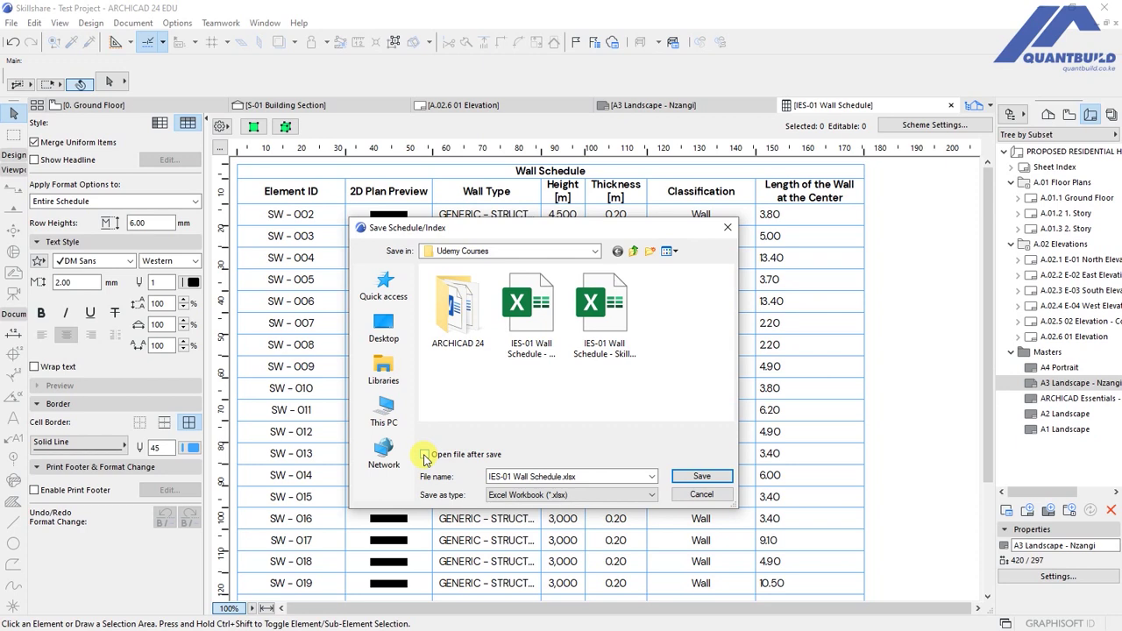
left_click(699, 478)
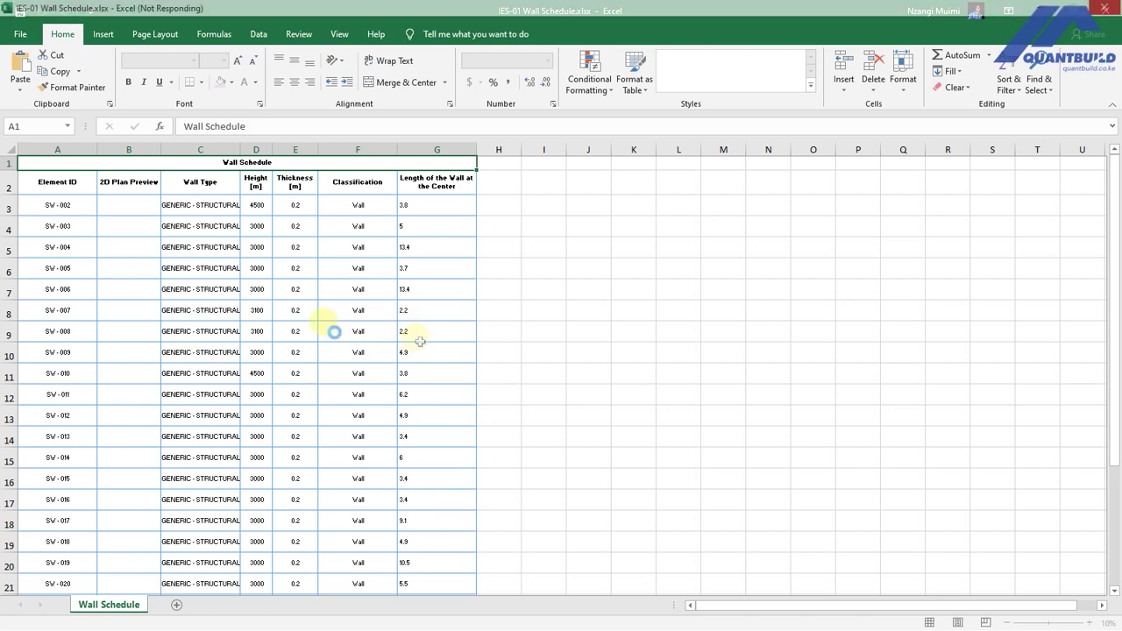
Select the whole exported wall table and set its font size to 11.
left_click(335, 349)
key("ctrl+Down")
scroll(230, 322, "up", 1)
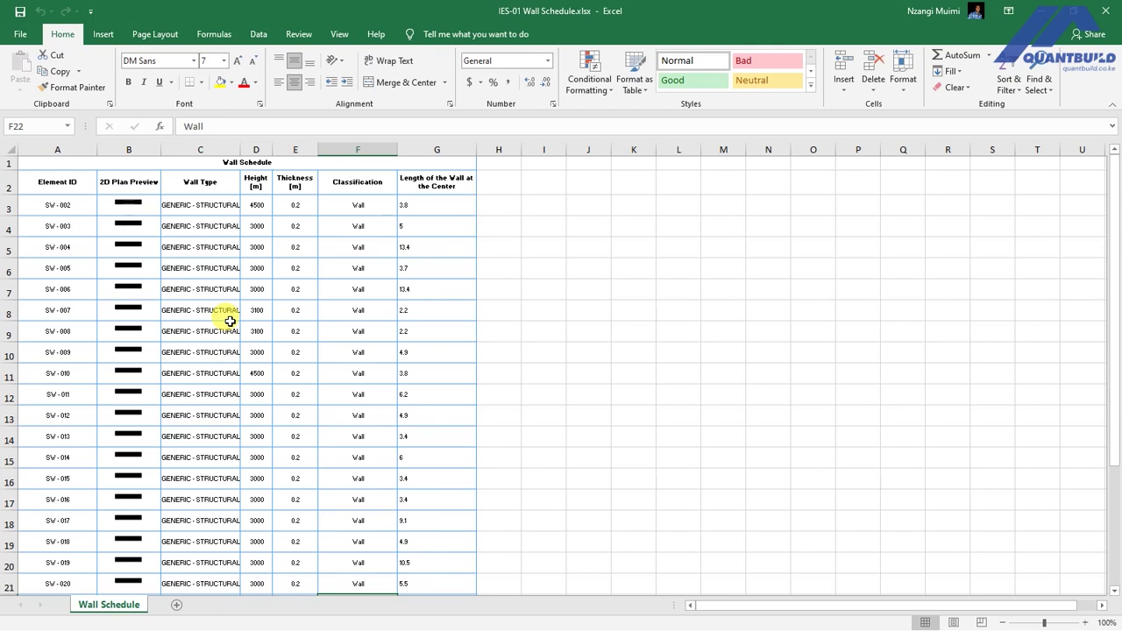
key("ctrl+a")
scroll(263, 342, "down", 1)
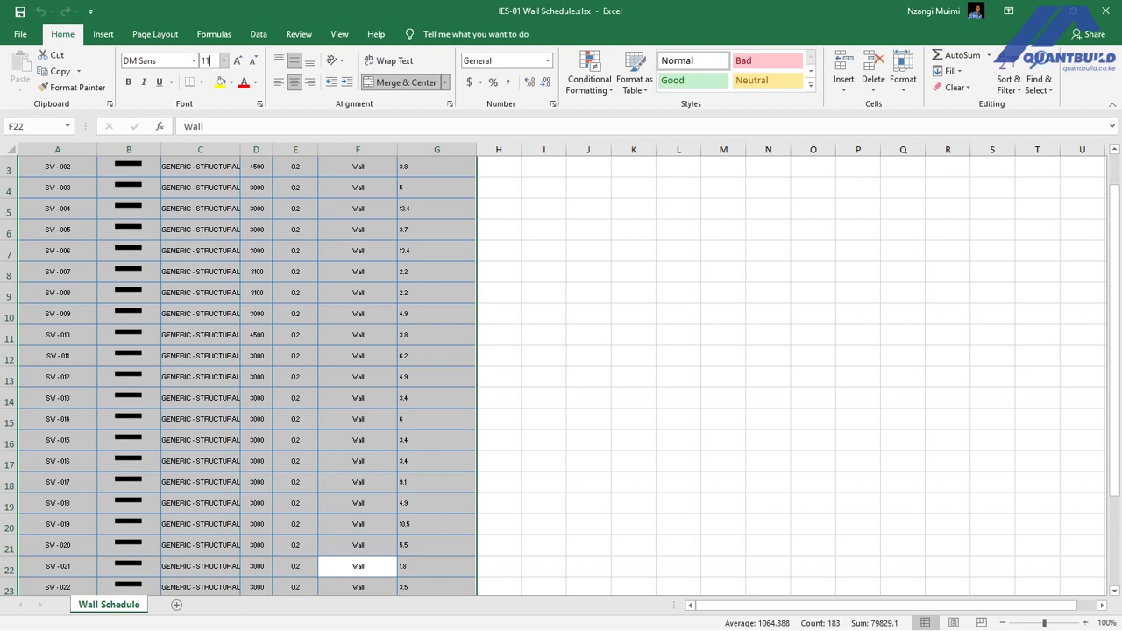
key("Return")
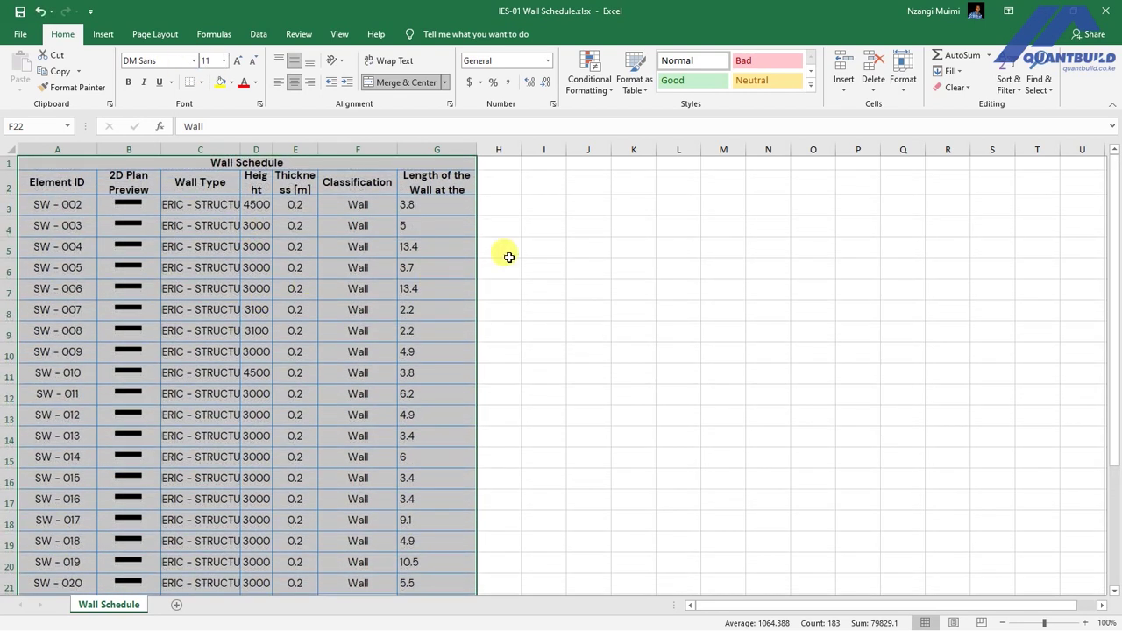
left_click(515, 256)
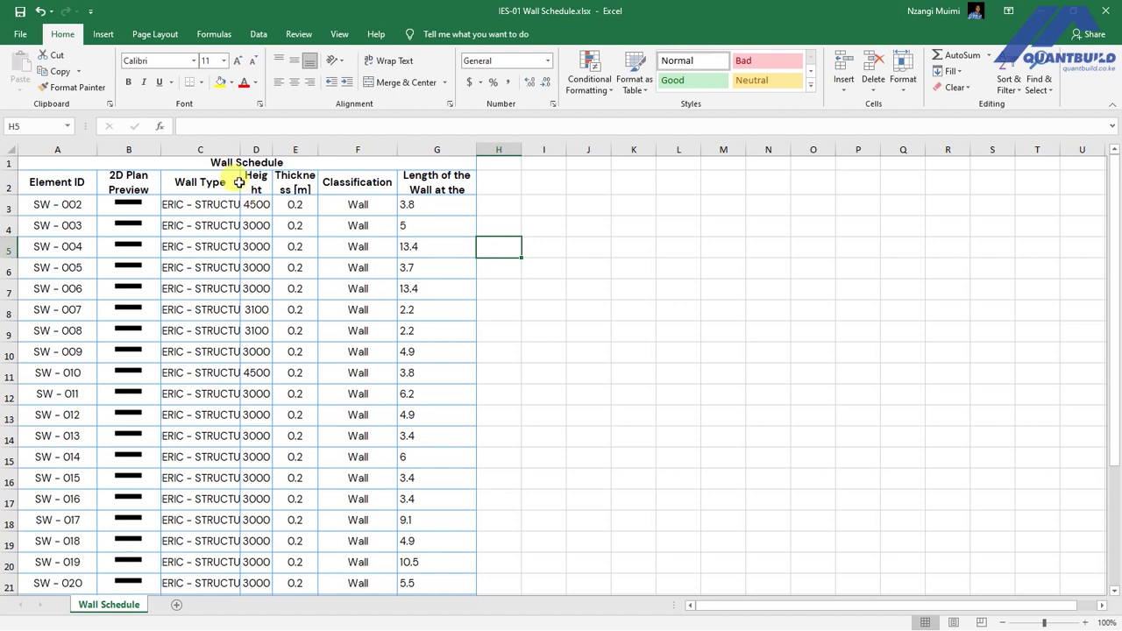
AutoFit the Wall Type, Height and Thickness columns and centre the column G wall lengths.
double_click(240, 145)
double_click(319, 145)
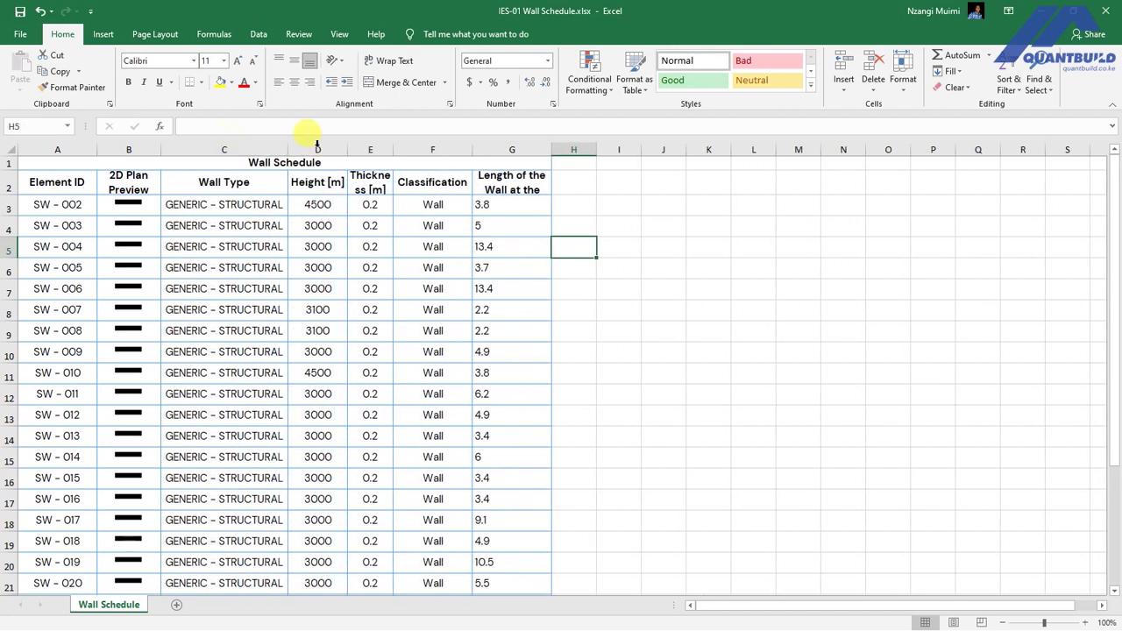
double_click(392, 149)
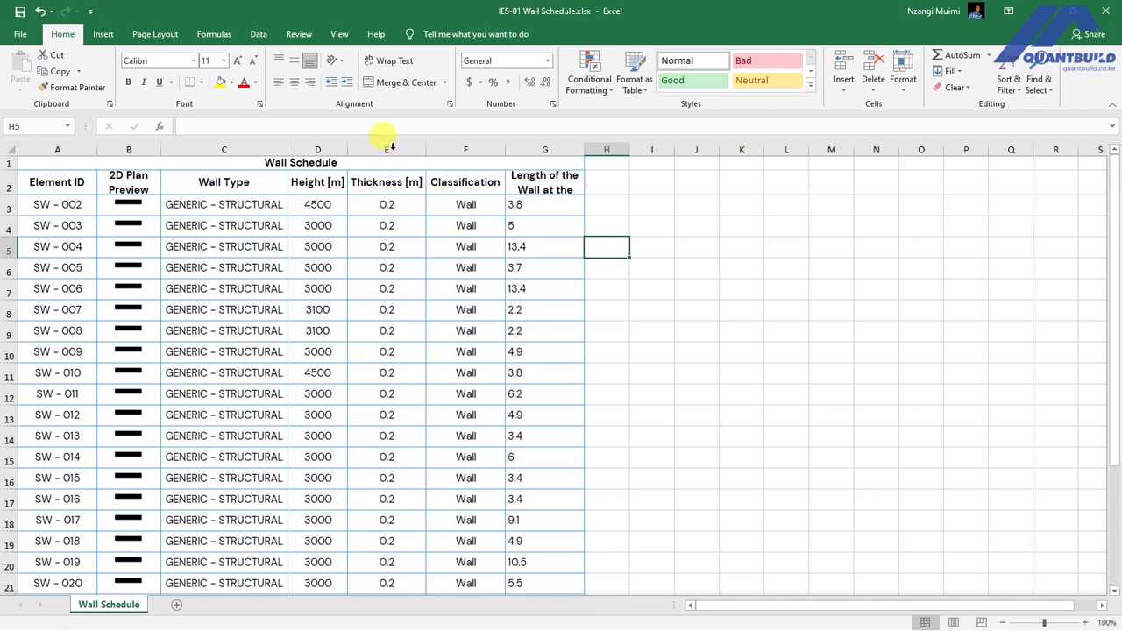
left_click(545, 149)
left_click(292, 84)
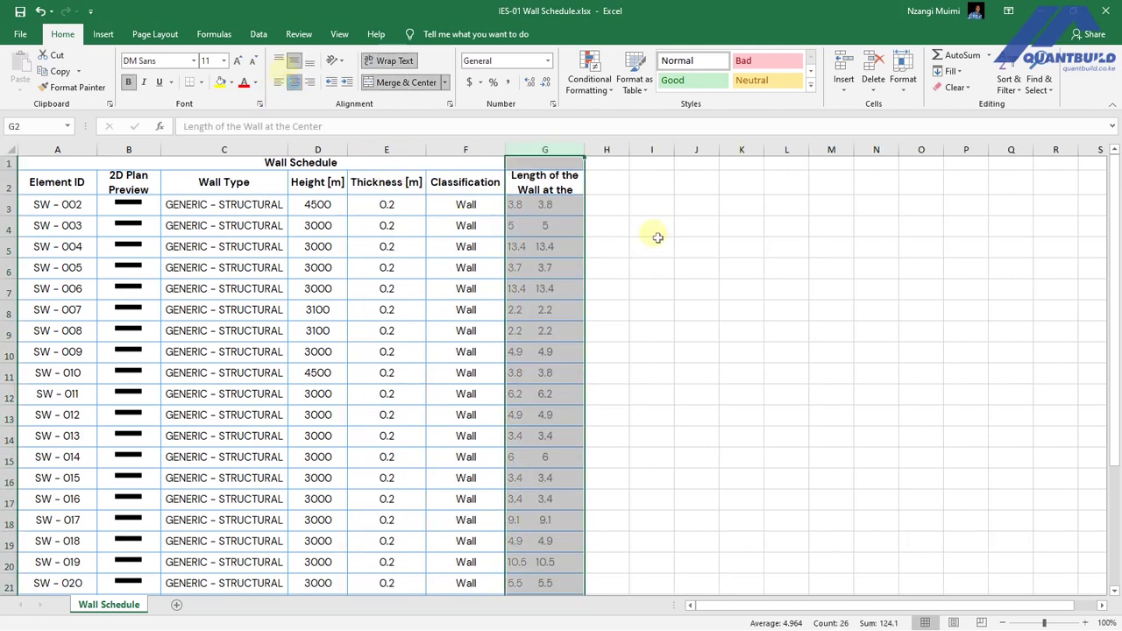
left_click(656, 266)
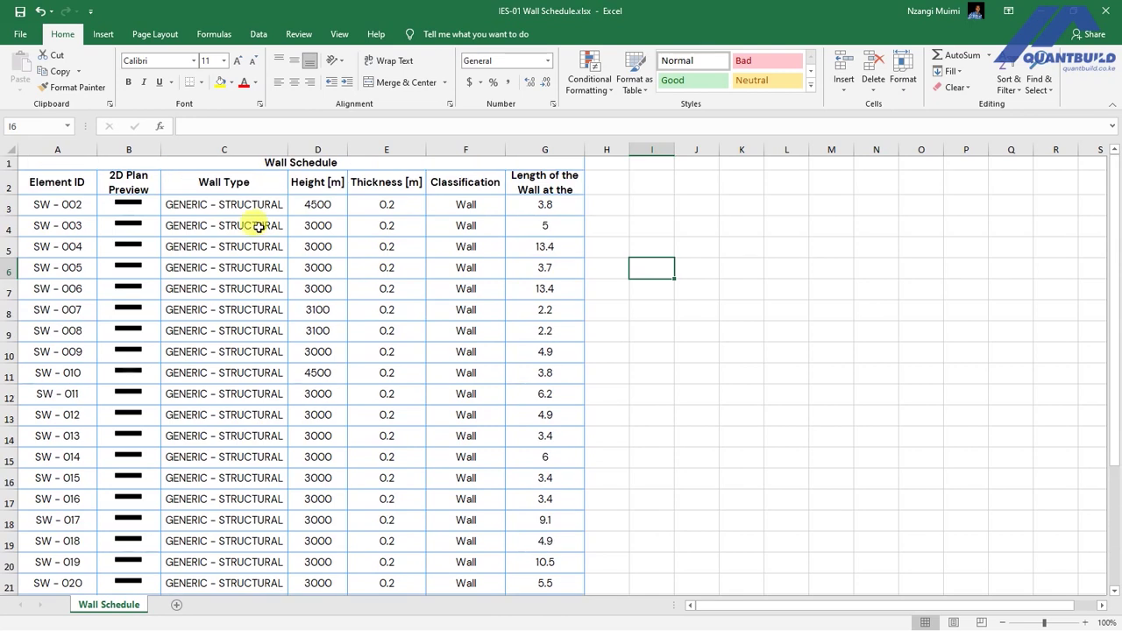
Review the header cells and the empty columns H to J beside the table.
left_click(316, 187)
left_click(386, 183)
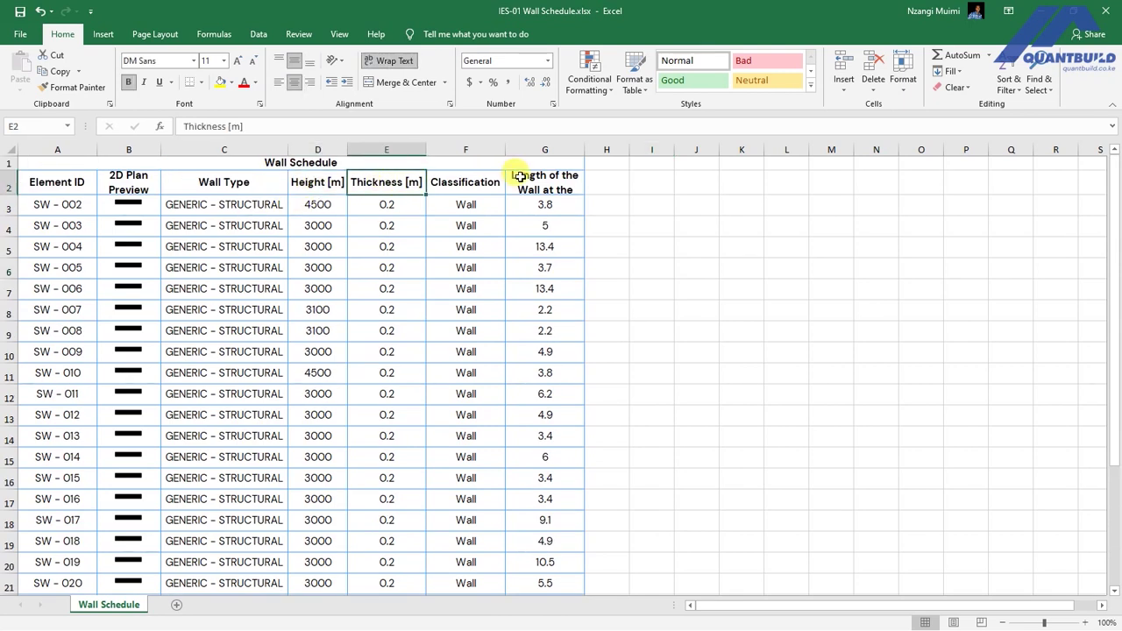
left_click(539, 181)
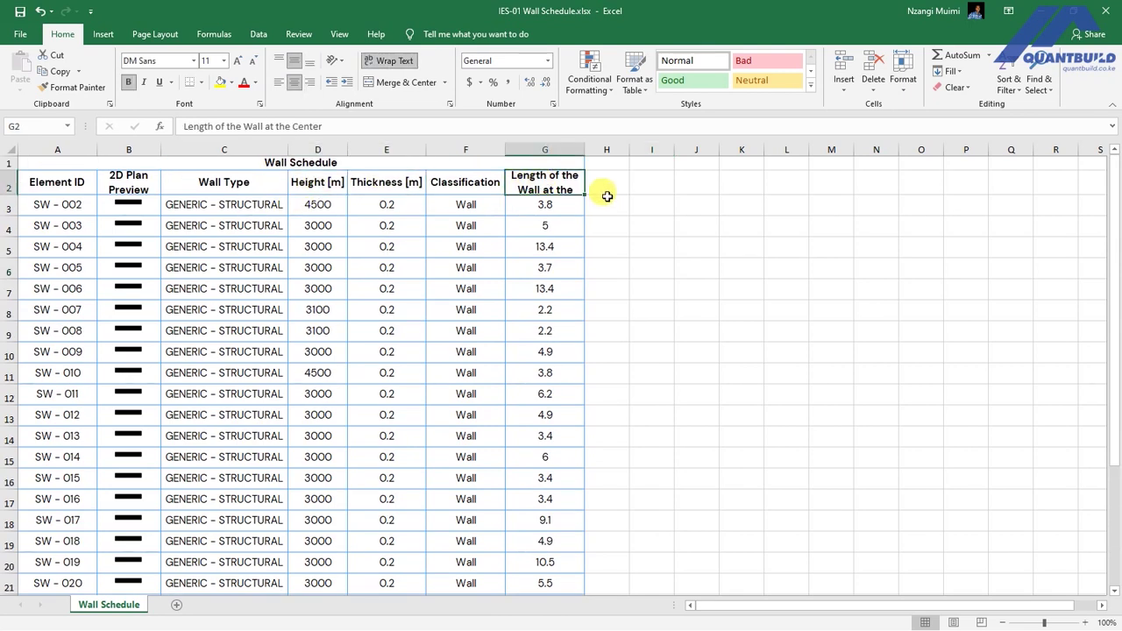
left_click(607, 183)
left_click(605, 272)
left_click_drag(607, 187, 606, 415)
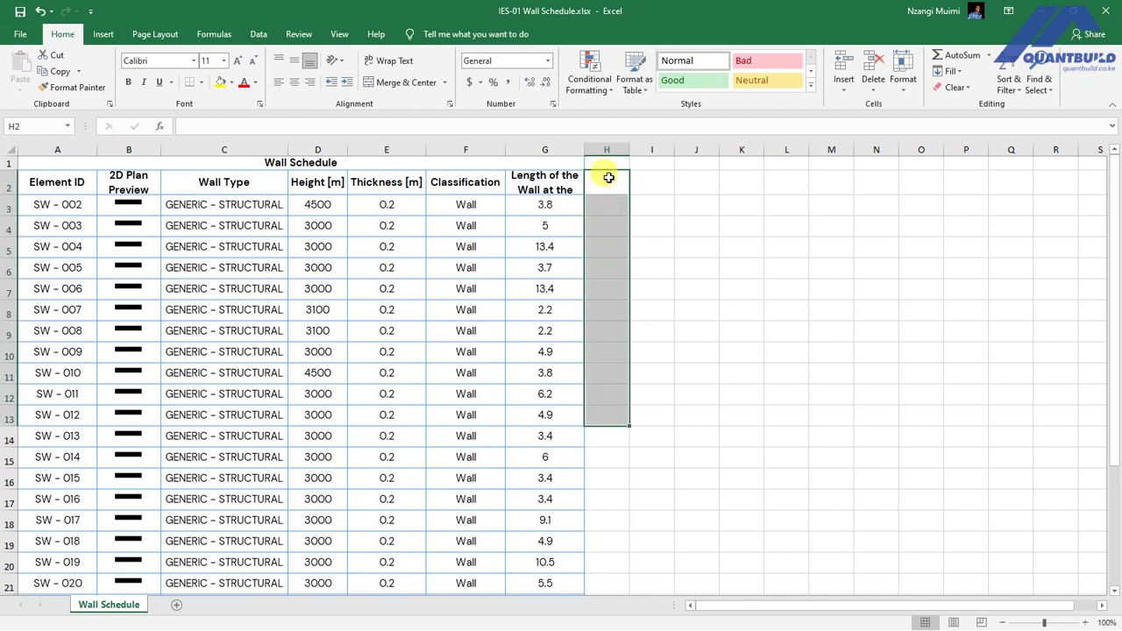
left_click(546, 205)
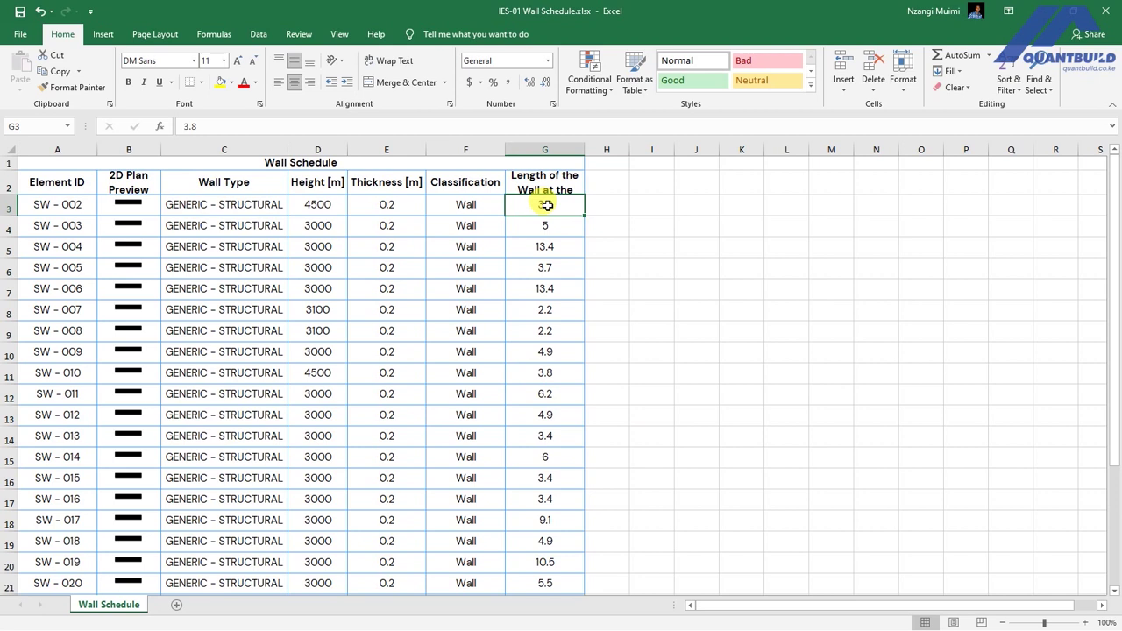
left_click(312, 202)
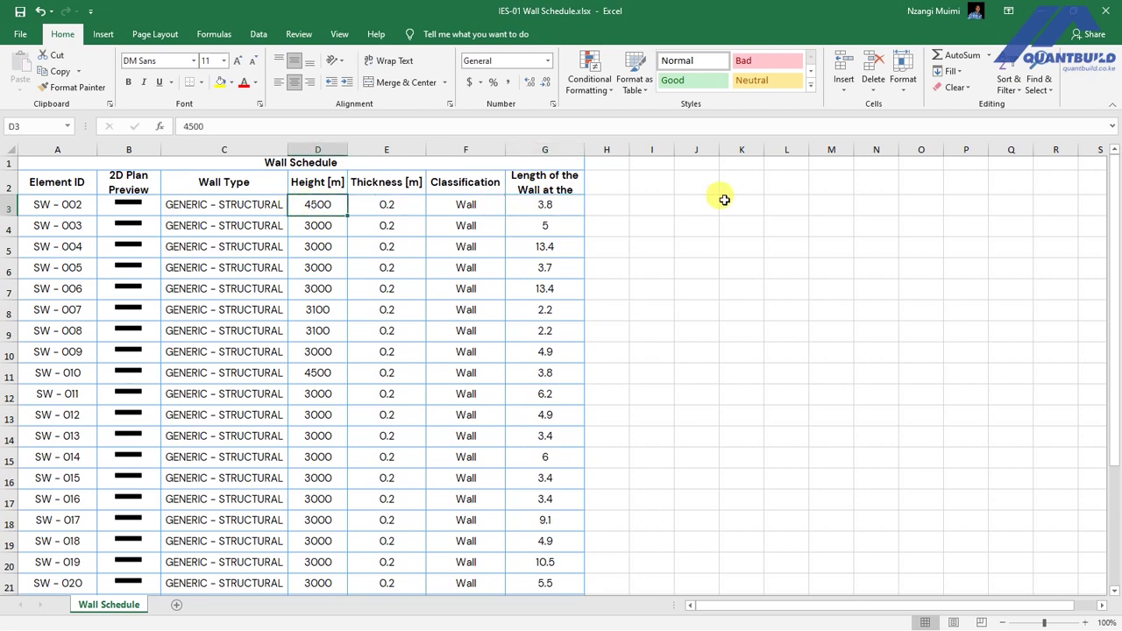
left_click(654, 179)
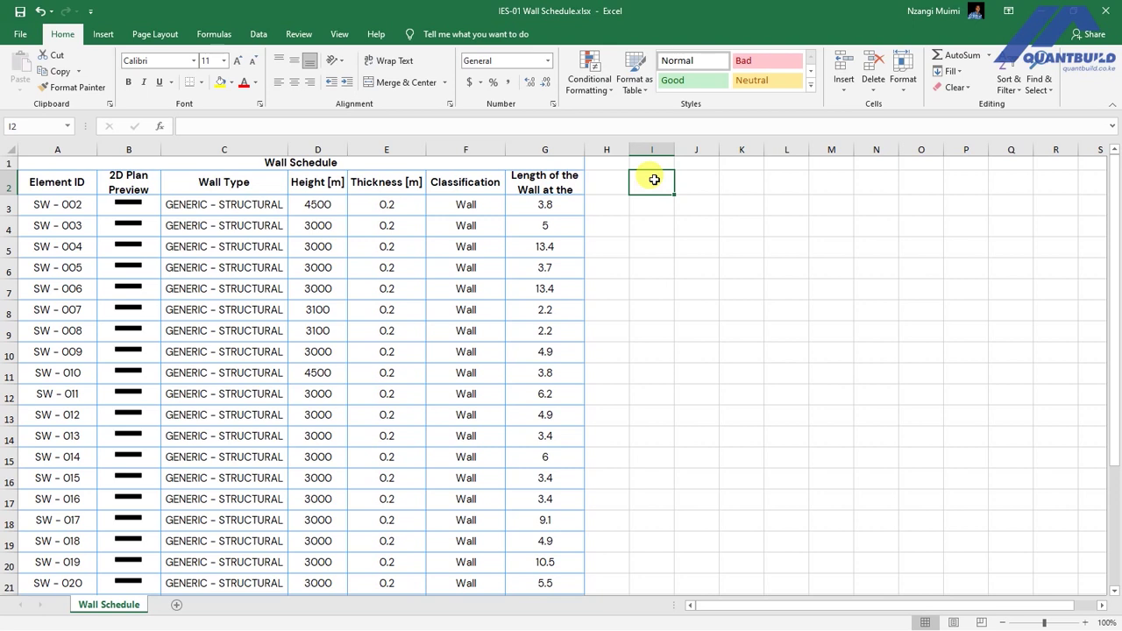
scroll(368, 211, "down", 1)
scroll(376, 205, "down", 1)
scroll(380, 207, "down", 5)
scroll(380, 207, "up", 5)
scroll(380, 207, "up", 2)
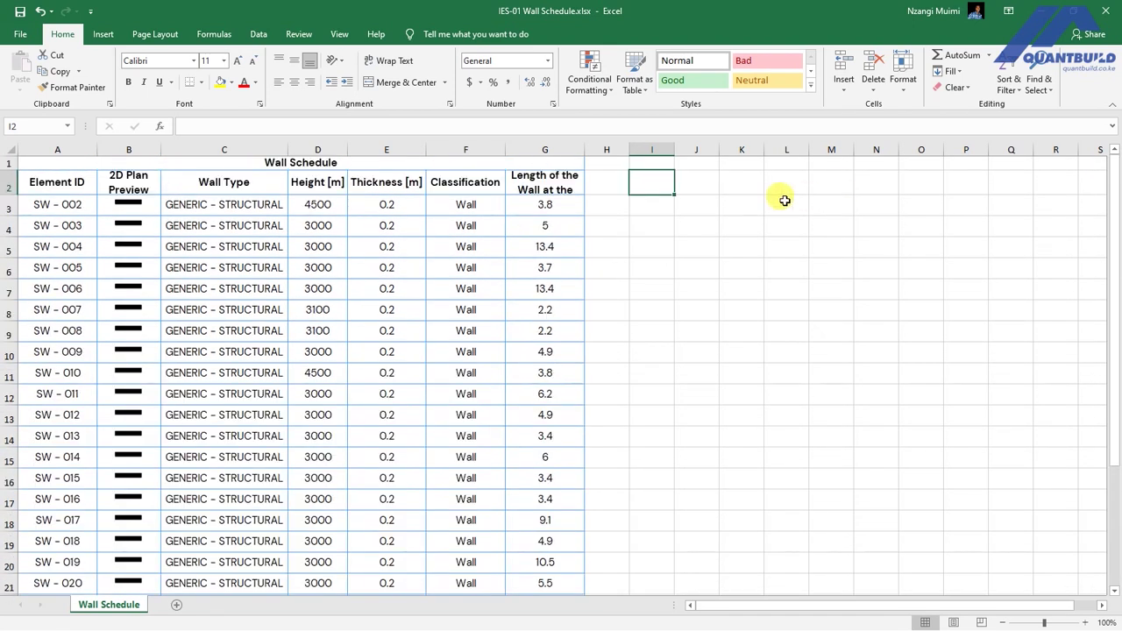
left_click(699, 183)
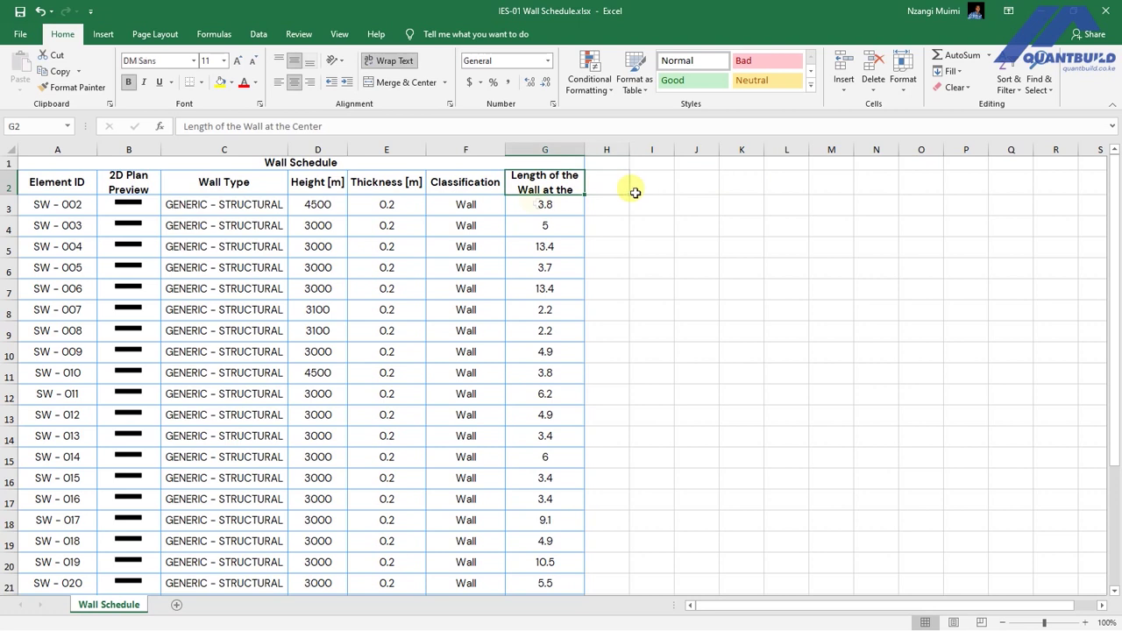
Extend the wall length column's formatting across to column J, then clear contents of H3:J27.
mouse_move(545, 182)
left_mouse_down()
mouse_move(543, 342)
mouse_move(702, 345)
mouse_move(679, 338)
left_mouse_up()
scroll(541, 265, "up", 2)
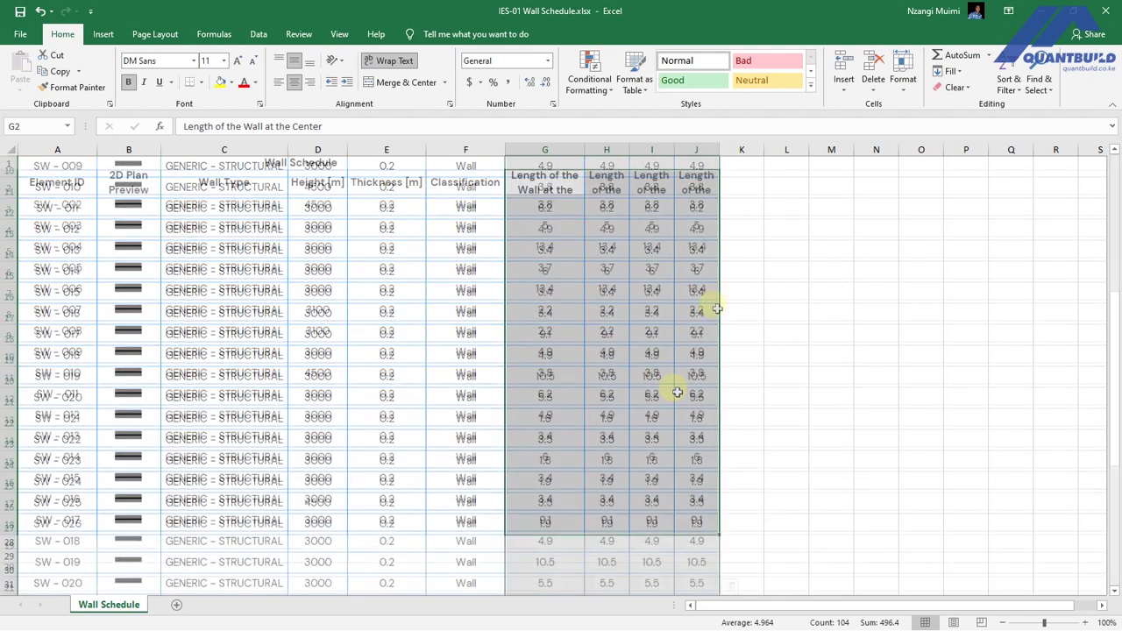
left_click(647, 330)
left_click(613, 211)
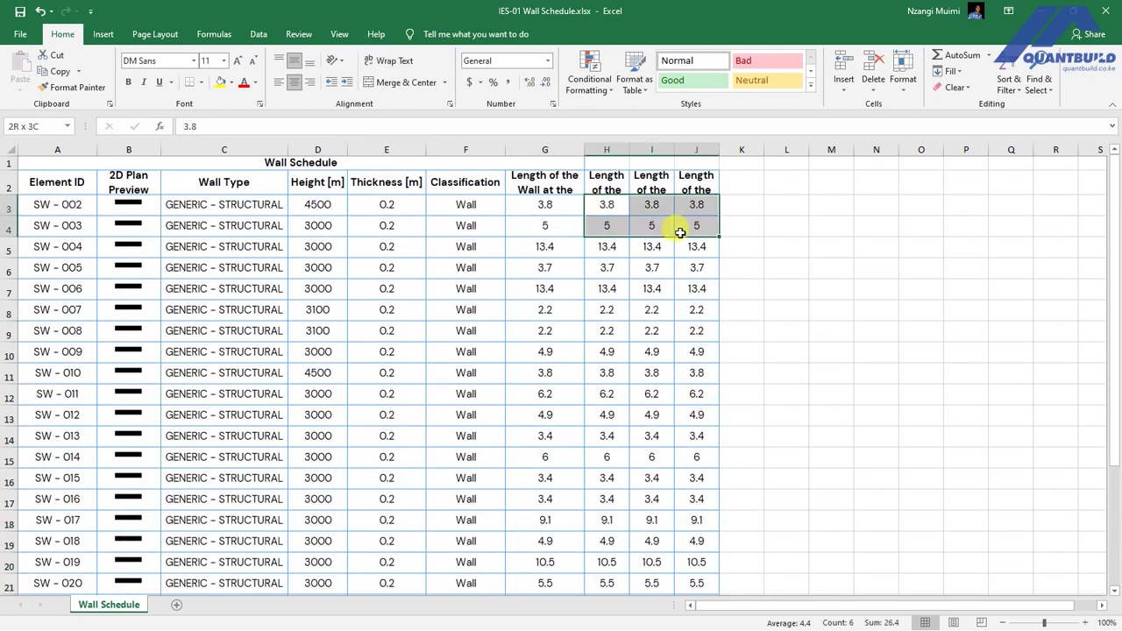
left_click_drag(617, 213, 691, 561)
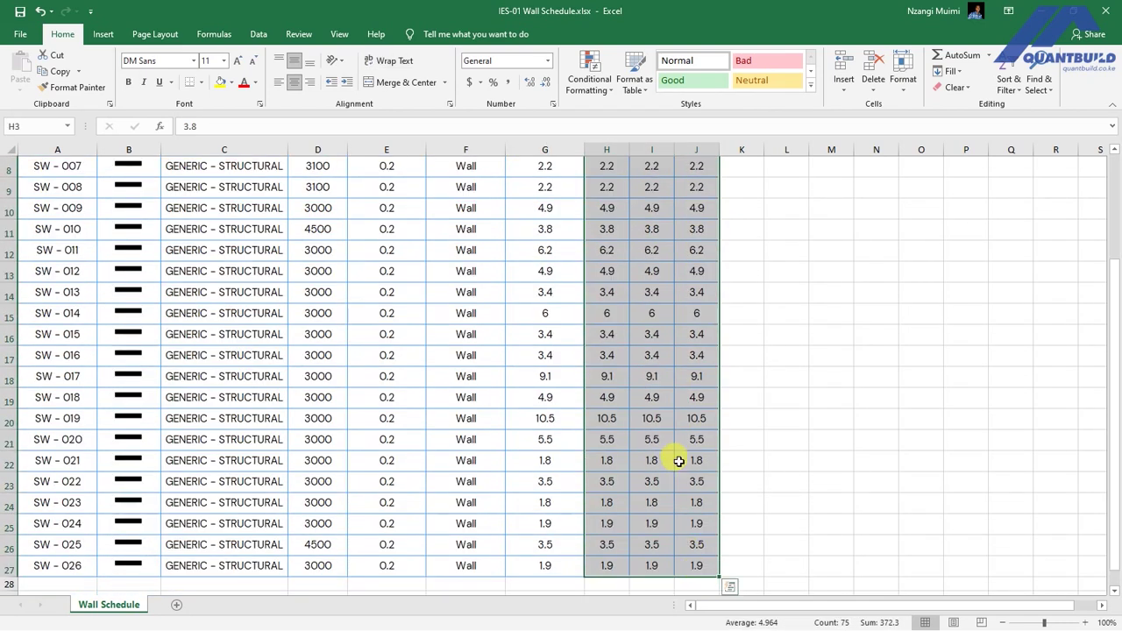
right_click(641, 399)
left_click(692, 232)
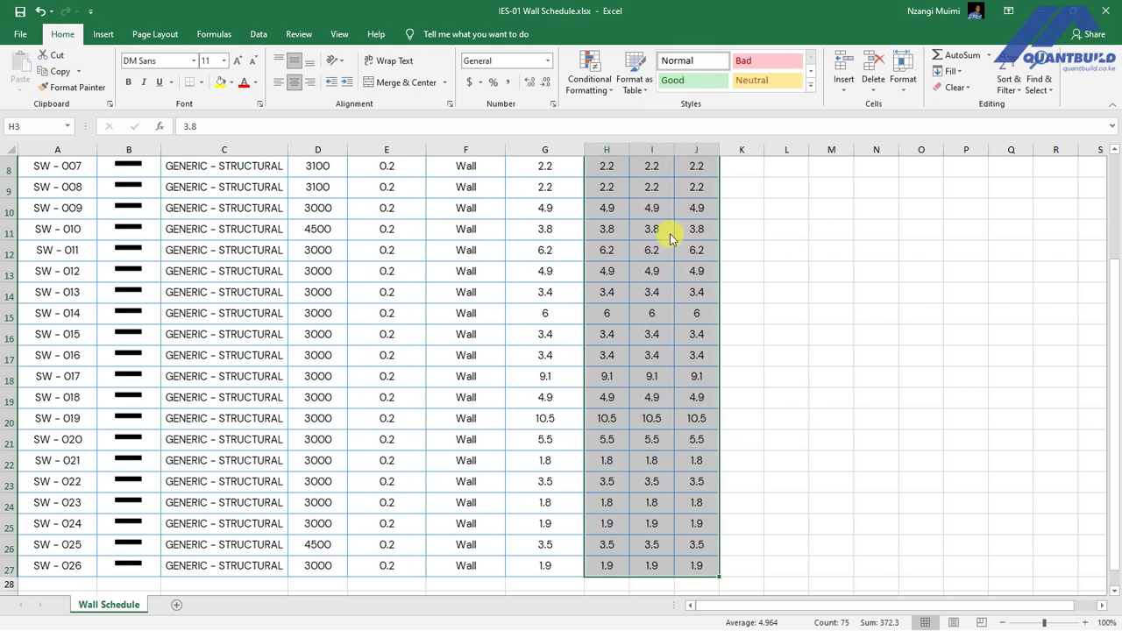
scroll(654, 211, "up", 3)
Enter the headers Area (Sqm), Cost per Sqm (Kshs) and Amount (Kshs) in H2 to J2.
left_click(618, 186)
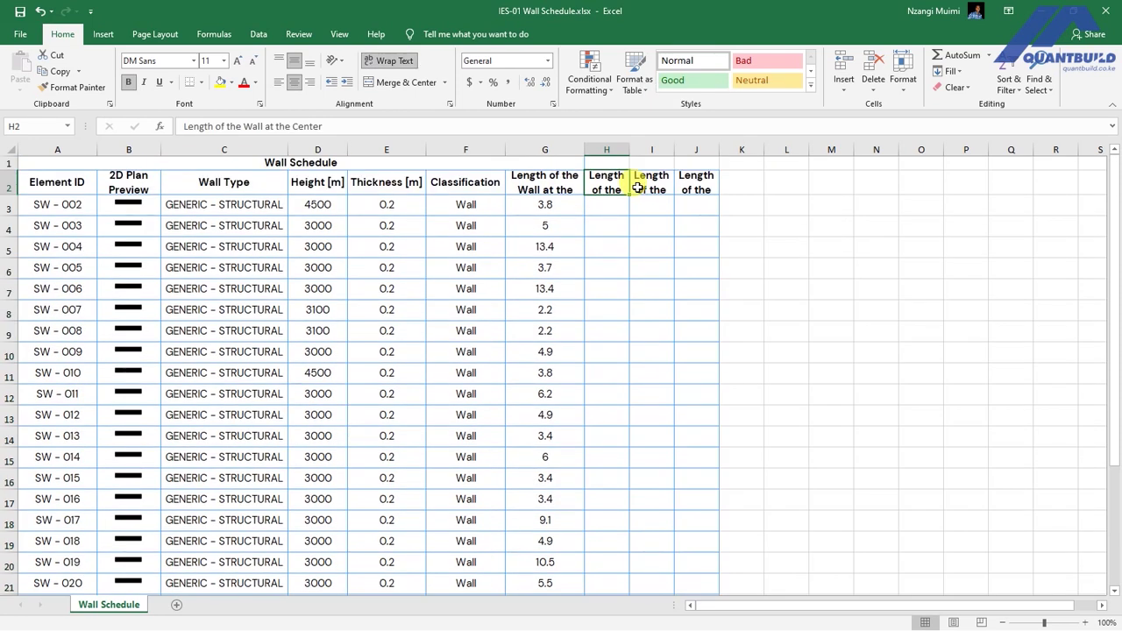
type("Area (S")
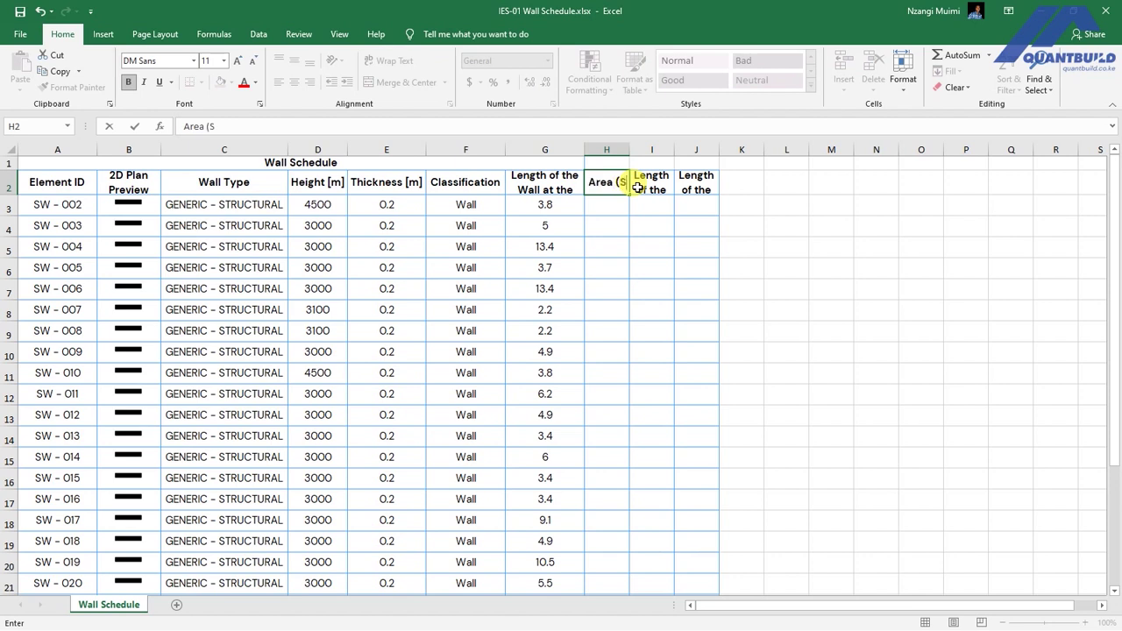
type("qm)")
left_click(653, 183)
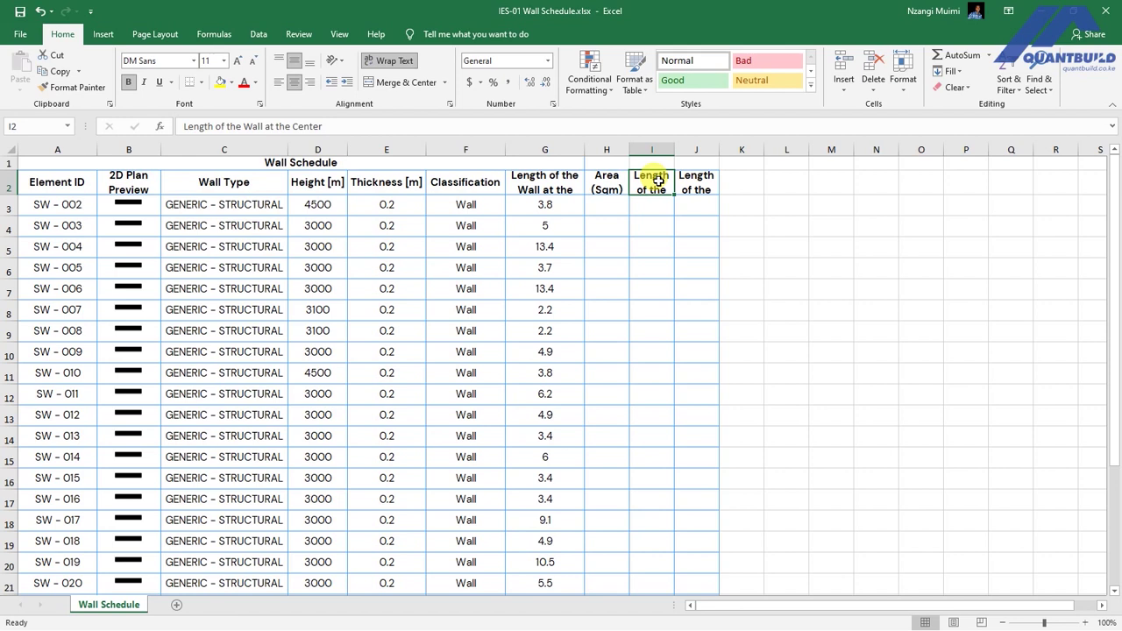
type("Cost pe SQ")
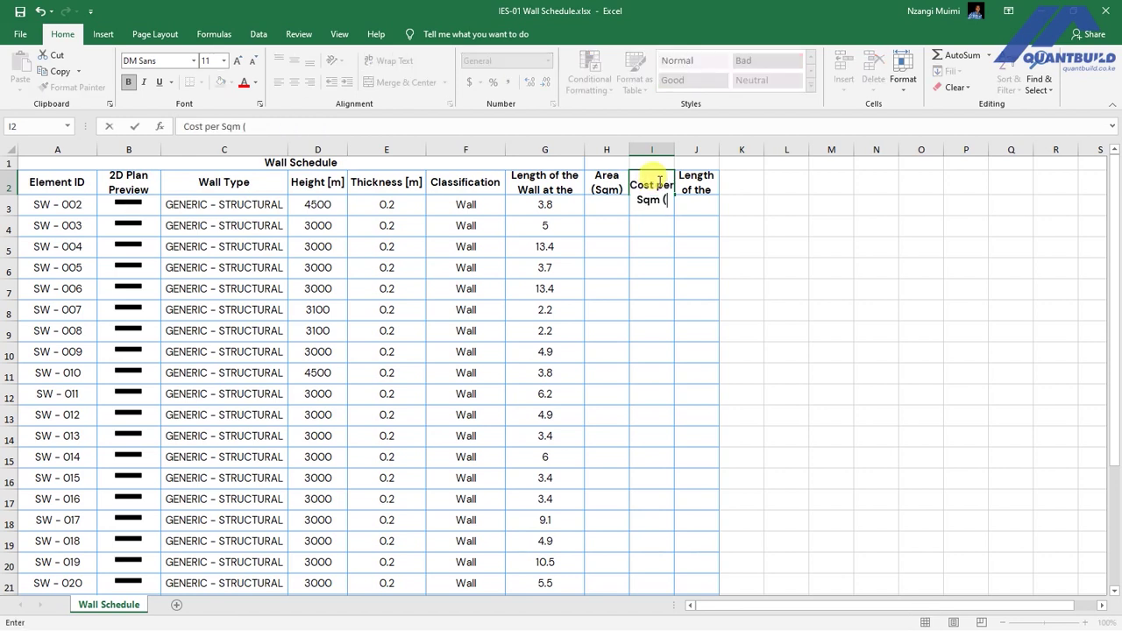
type("SH")
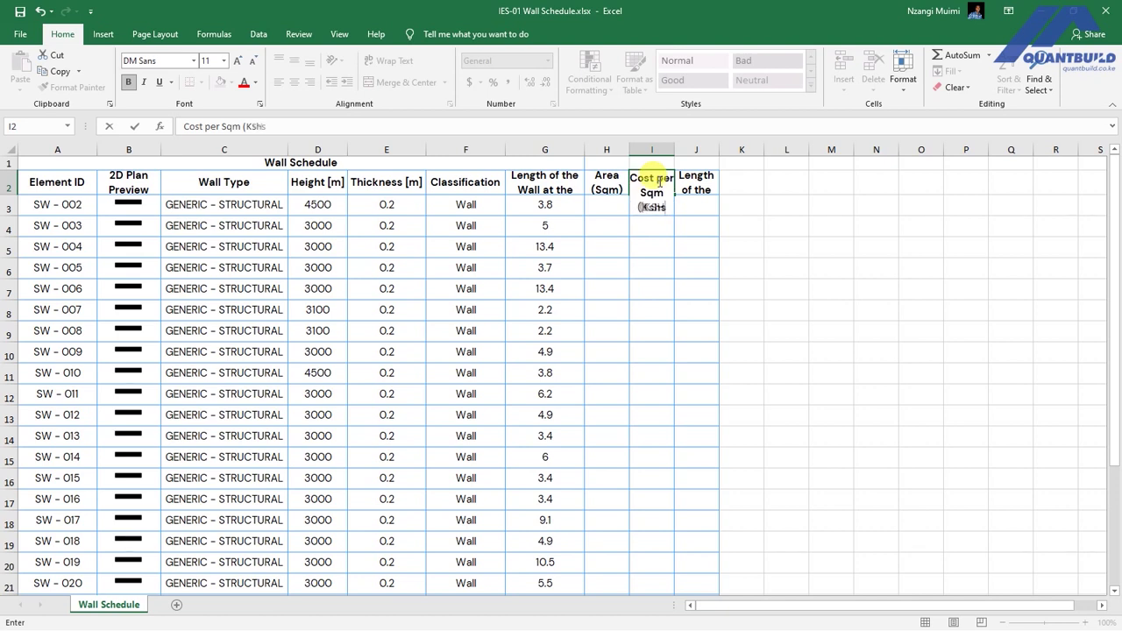
key("Return")
left_click(701, 180)
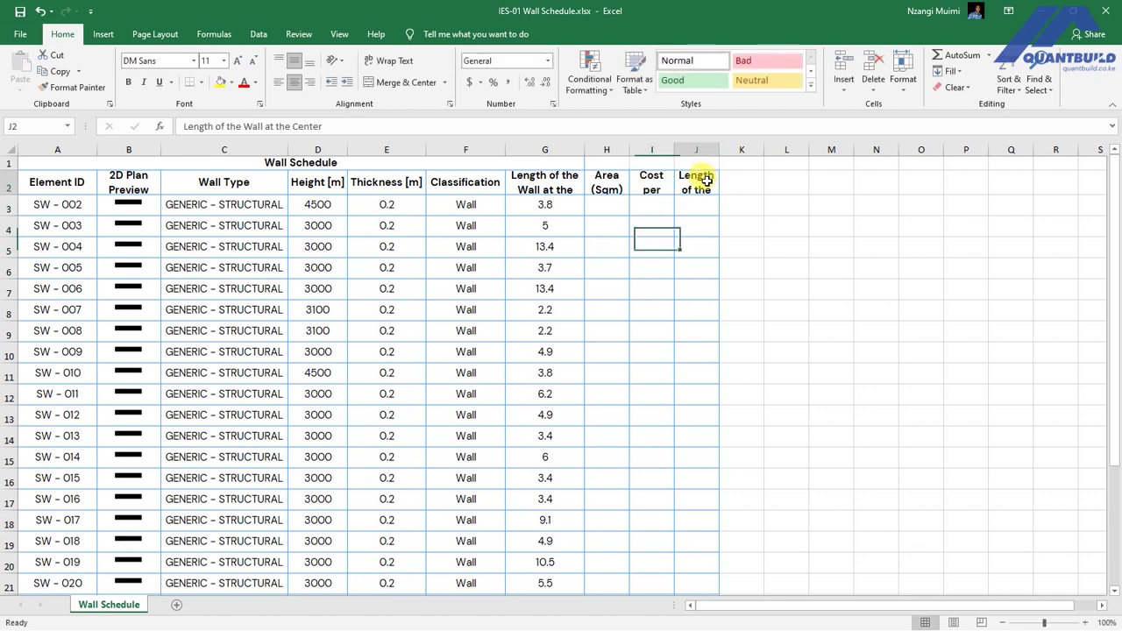
type("Amount (Kshs")
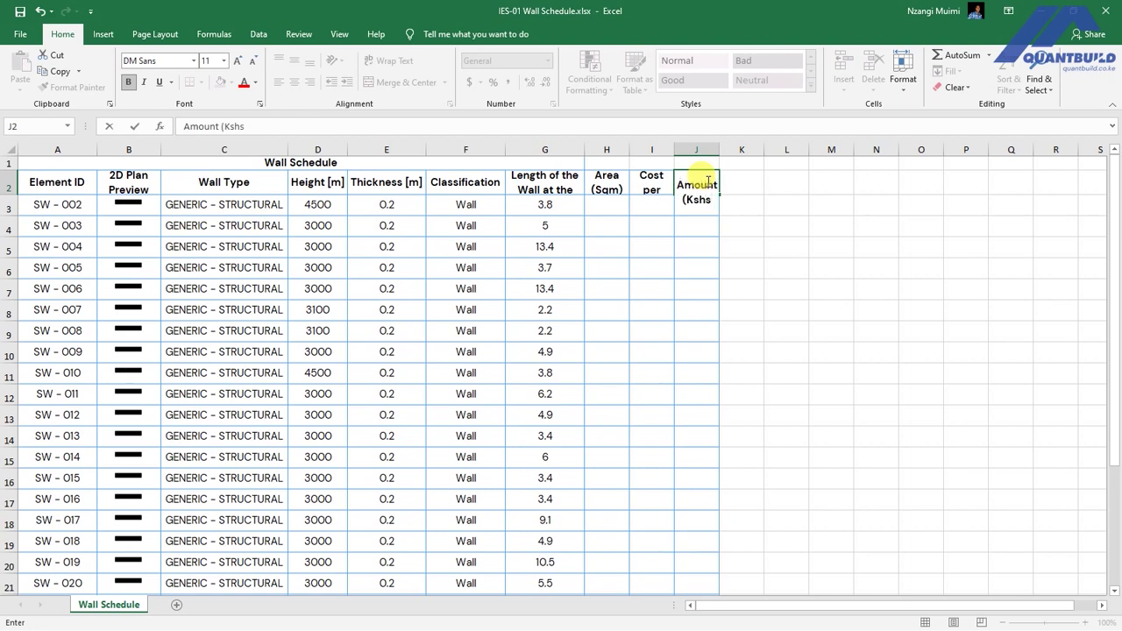
left_click(613, 225)
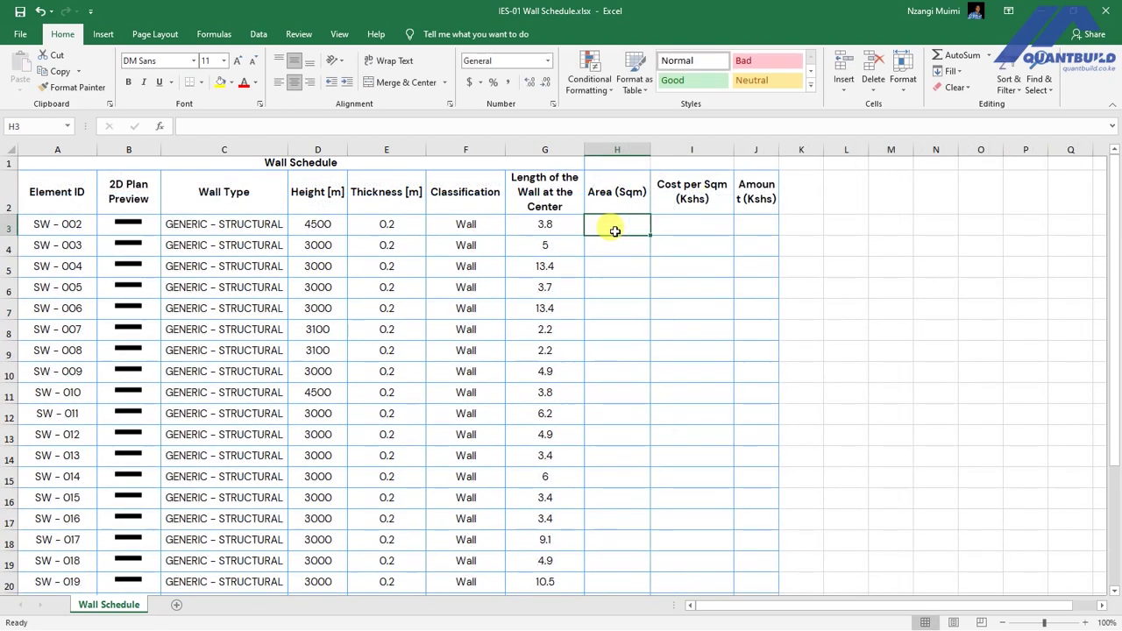
left_click(544, 225)
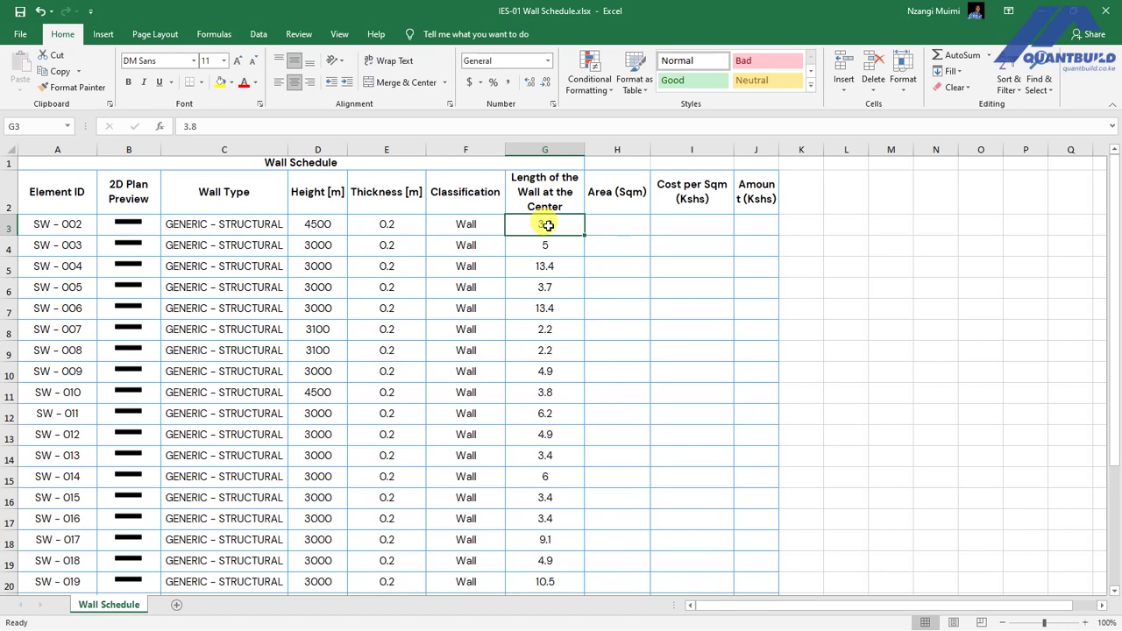
Enter =G3*(D3/1000) in H3 to compute the first wall's area.
left_click(317, 224)
left_click_drag(317, 224, 320, 594)
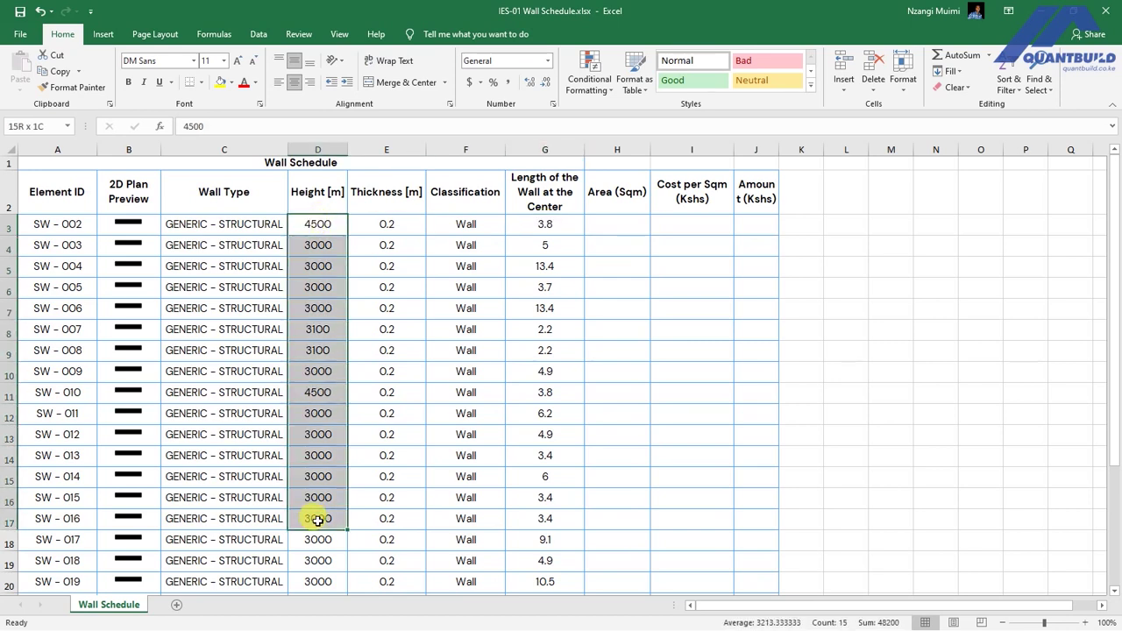
left_click_drag(319, 593, 318, 569)
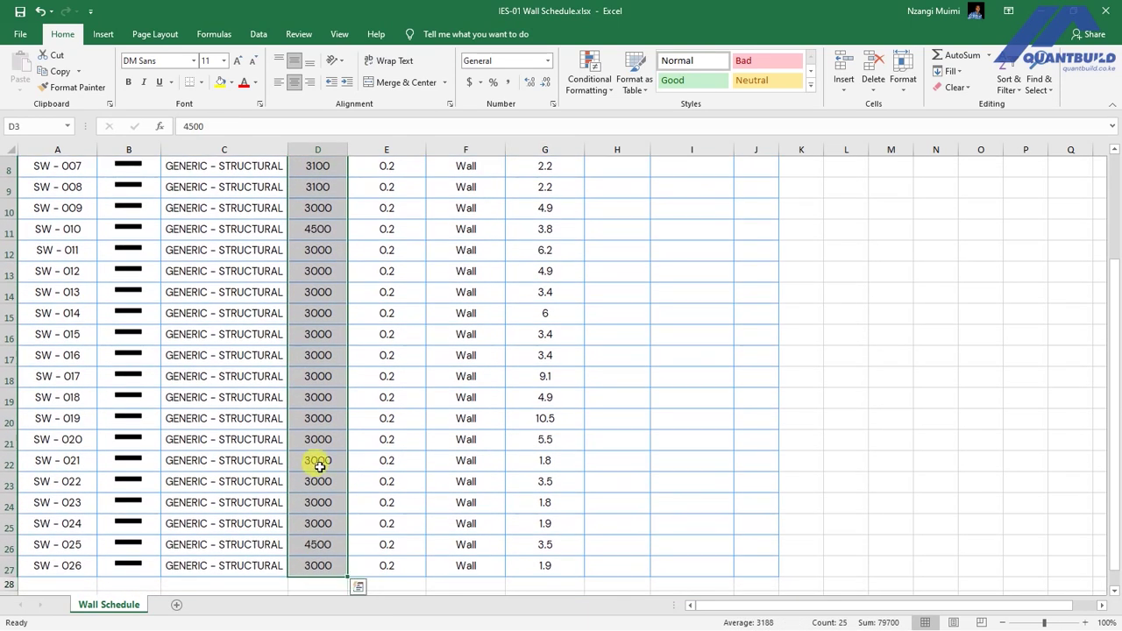
scroll(324, 343, "up", 2)
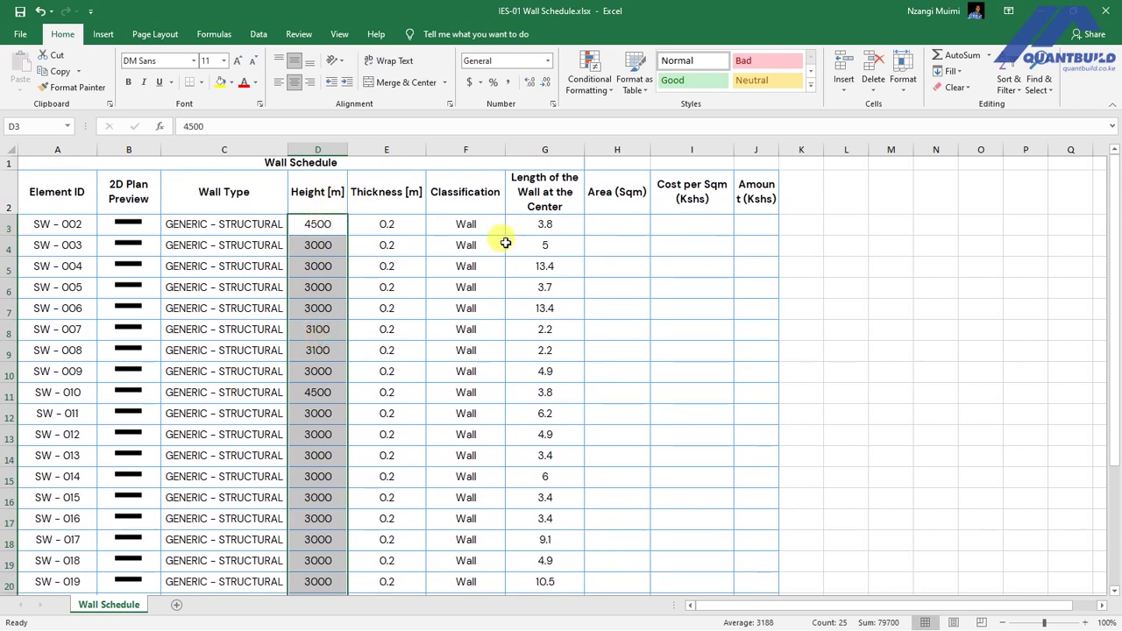
left_click(627, 224)
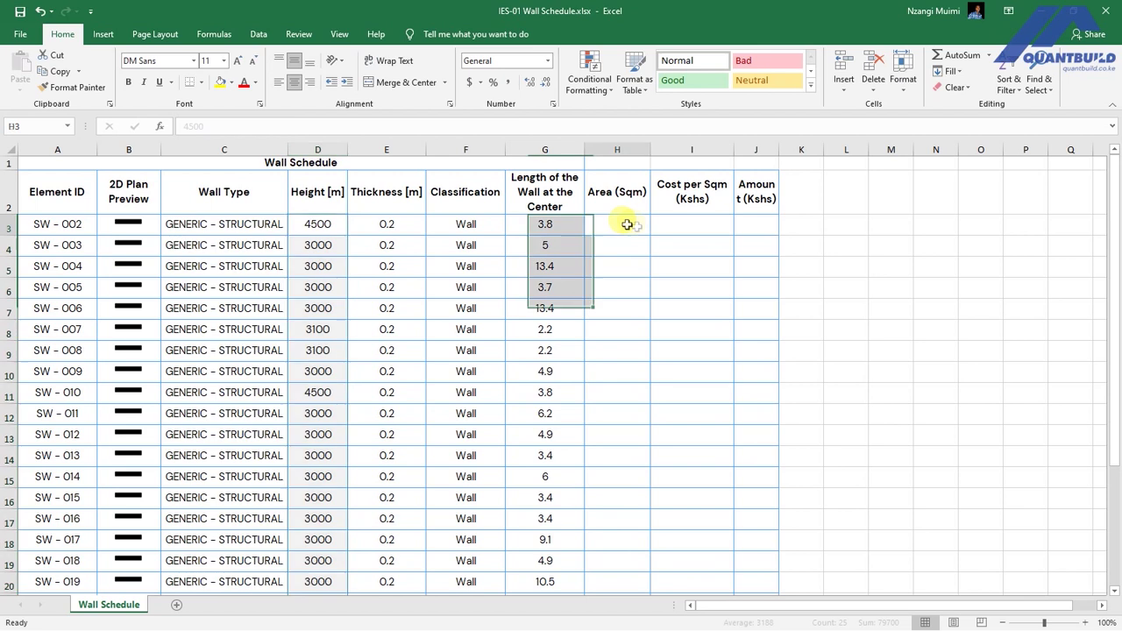
type("=")
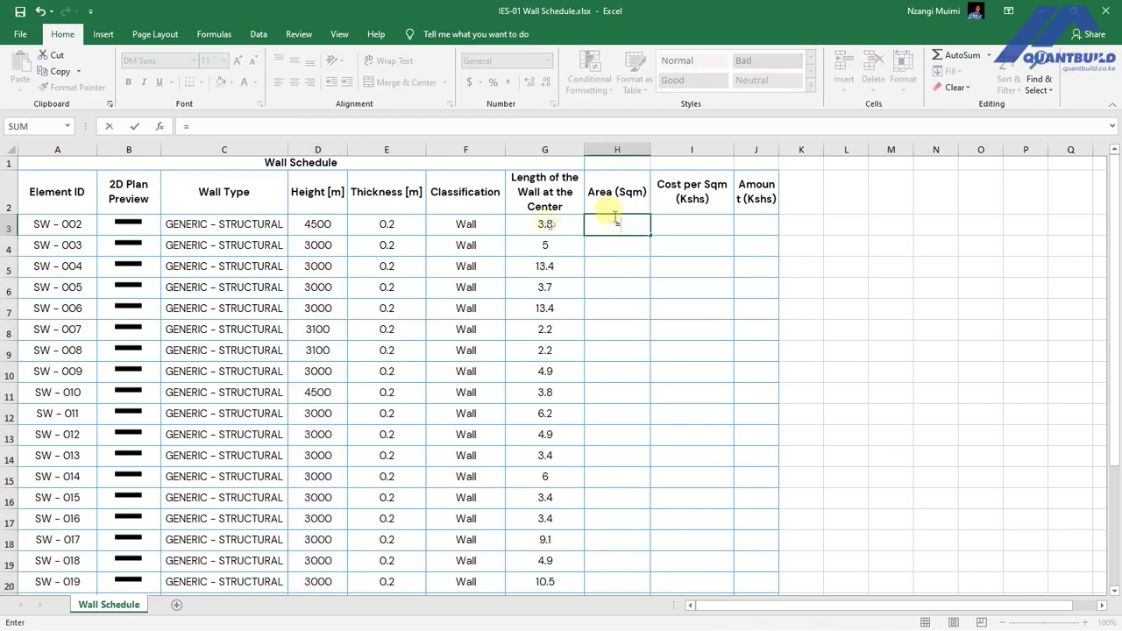
left_click(544, 226)
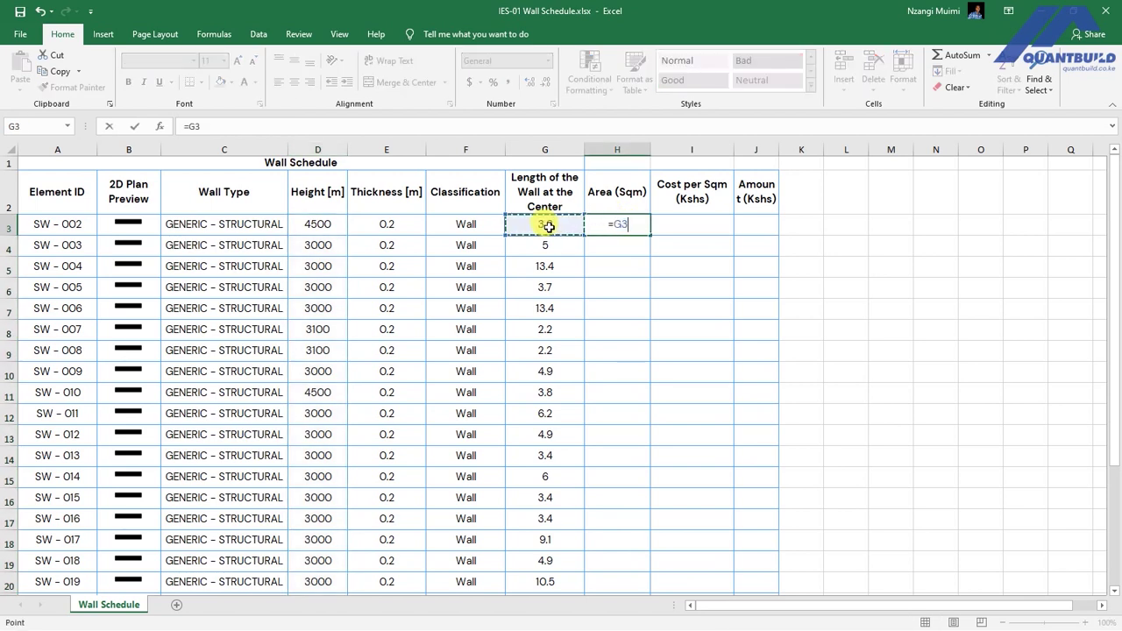
type("*")
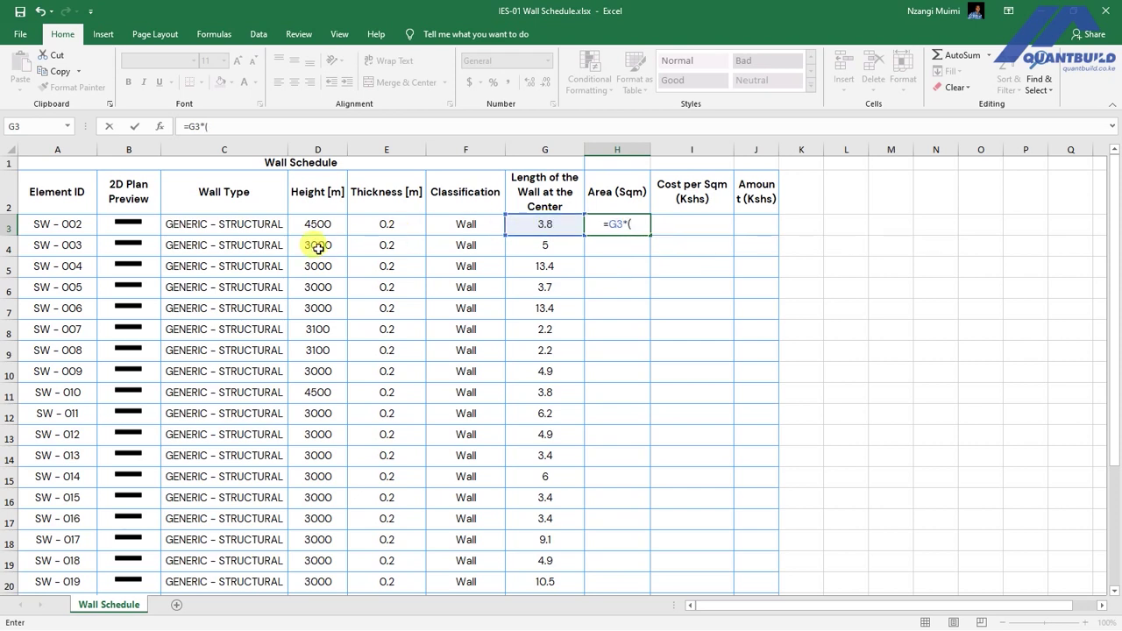
left_click(323, 226)
type("/10")
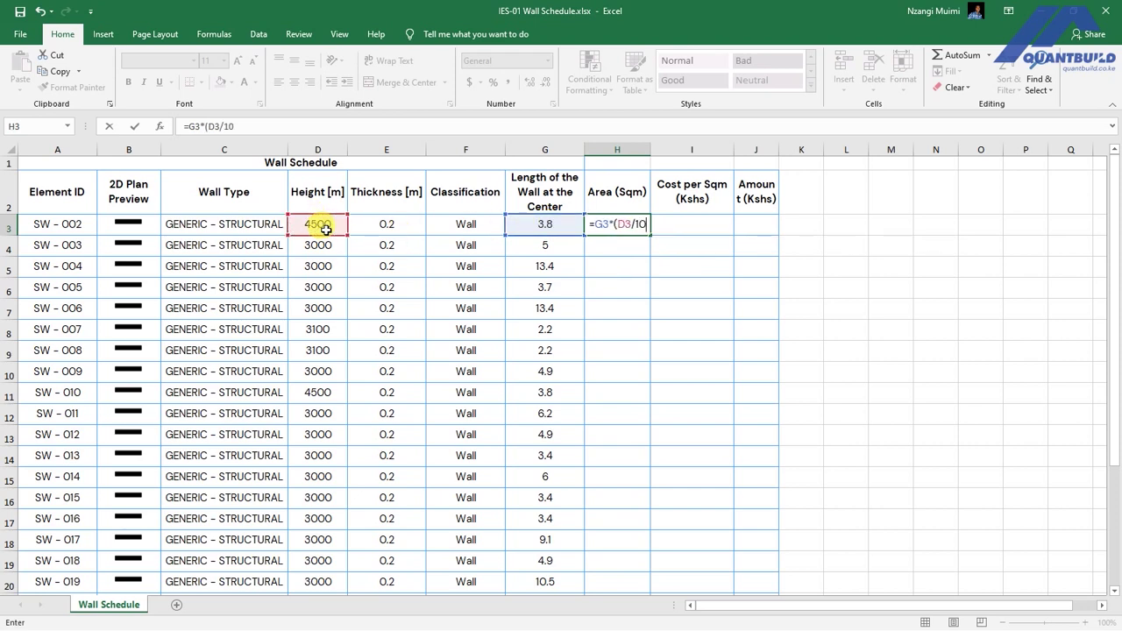
type("00)")
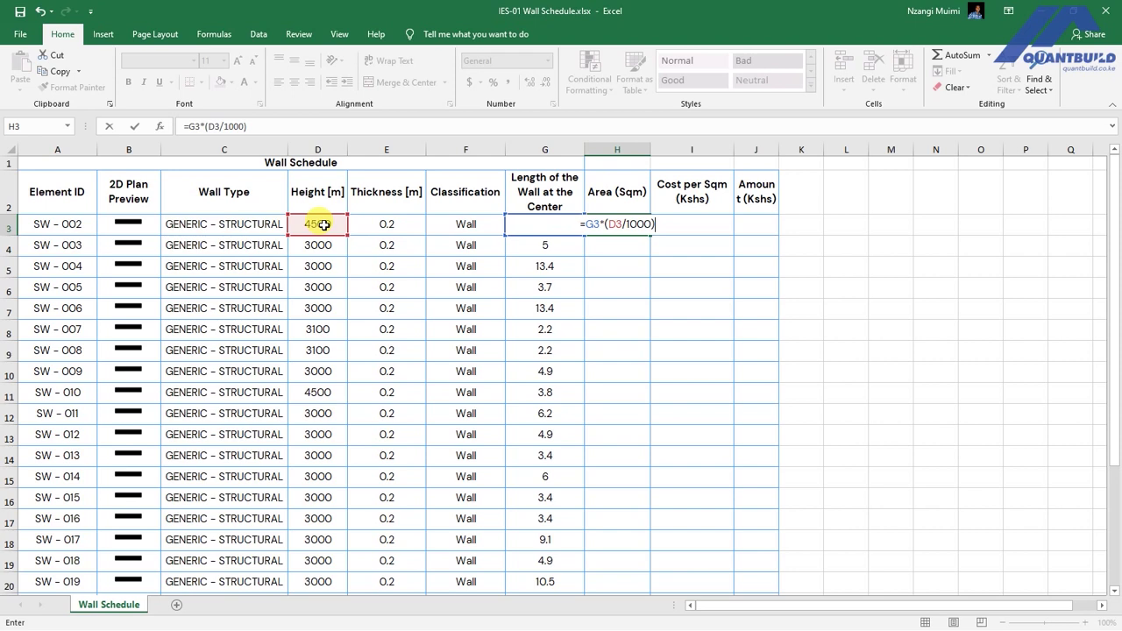
key("Return")
Copy the area formula down the Area (Sqm) column for every wall.
left_click(592, 220)
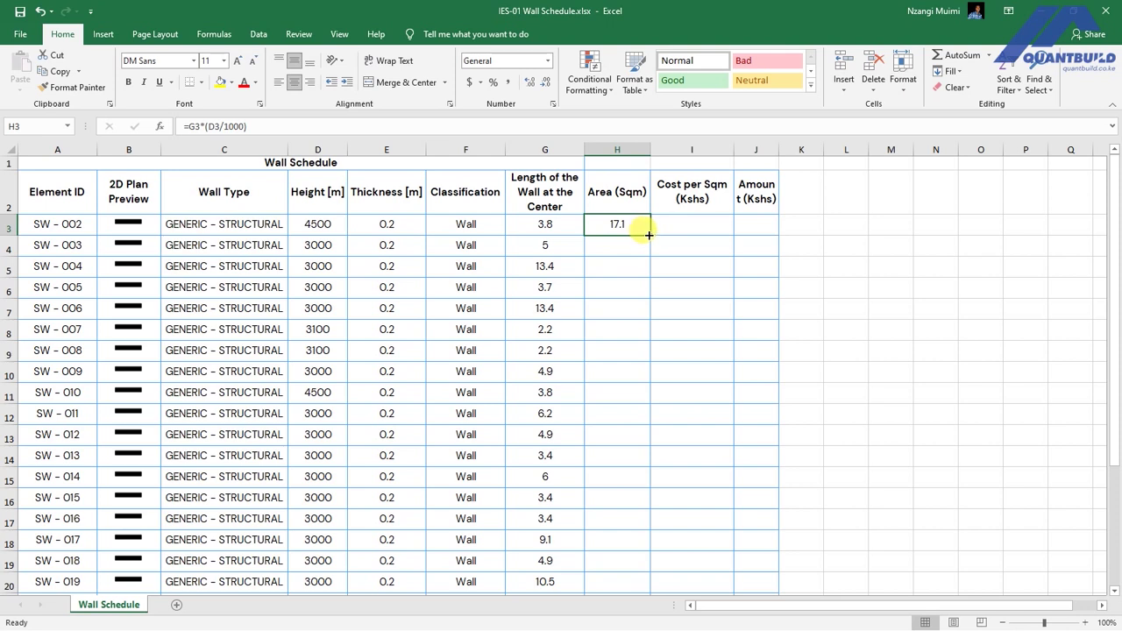
mouse_move(649, 234)
left_mouse_down()
mouse_move(646, 625)
mouse_move(616, 376)
left_mouse_up()
scroll(616, 351, "up", 2)
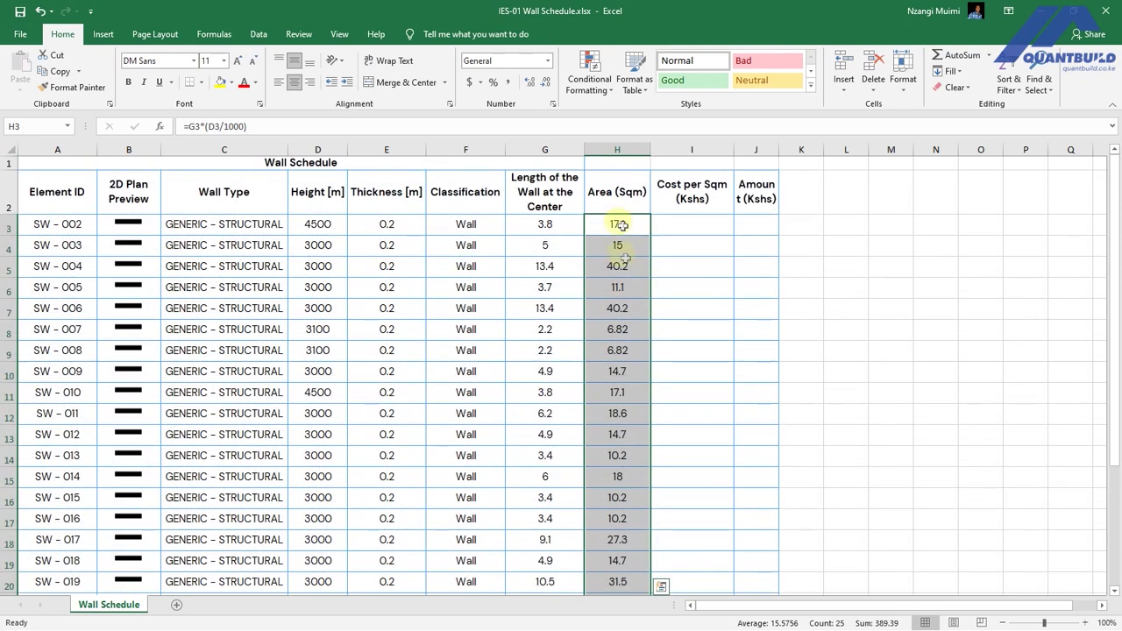
scroll(616, 263, "down", 5)
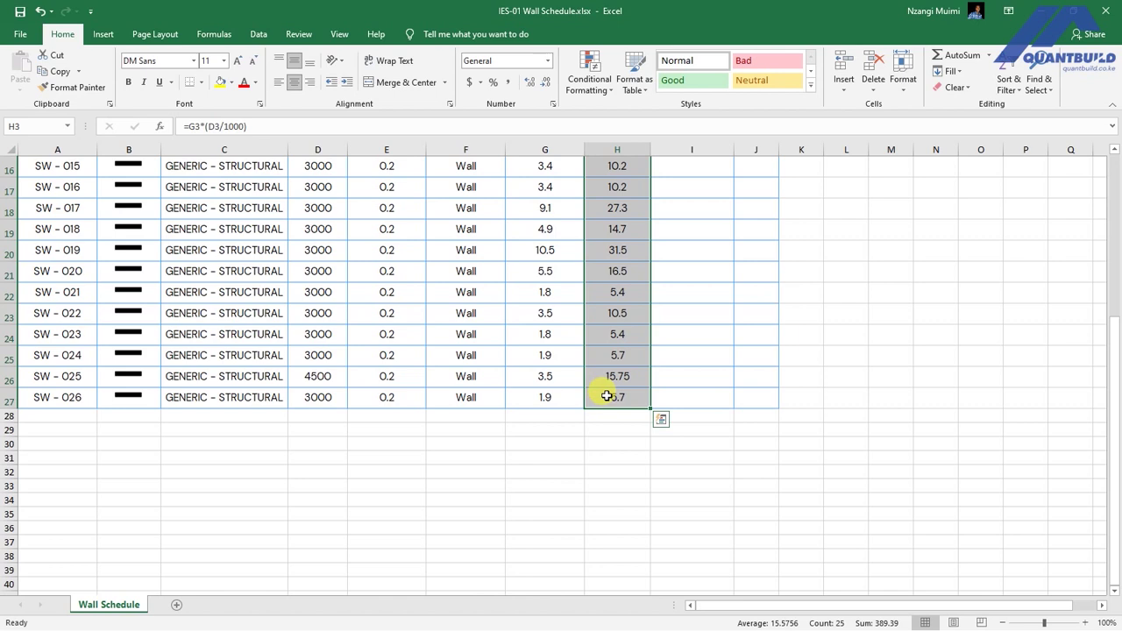
scroll(618, 460, "up", 1)
scroll(619, 467, "up", 4)
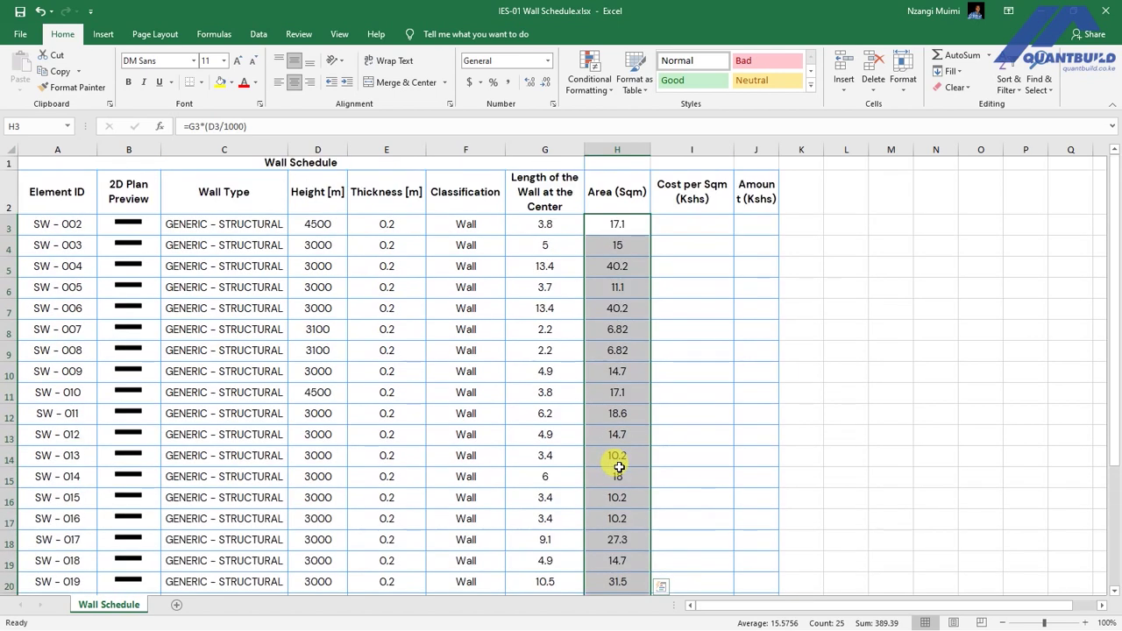
left_click(701, 226)
Enter a 2,200.00 cost per sqm in I3 in Comma Style, and fill it down to every wall.
type("2200")
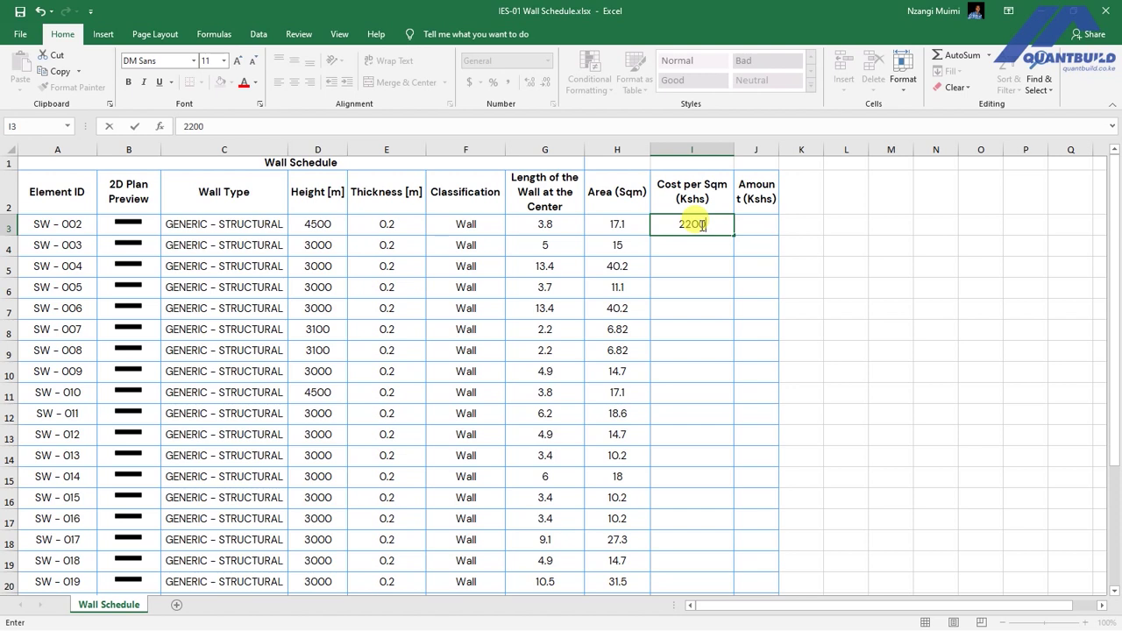
key("Return")
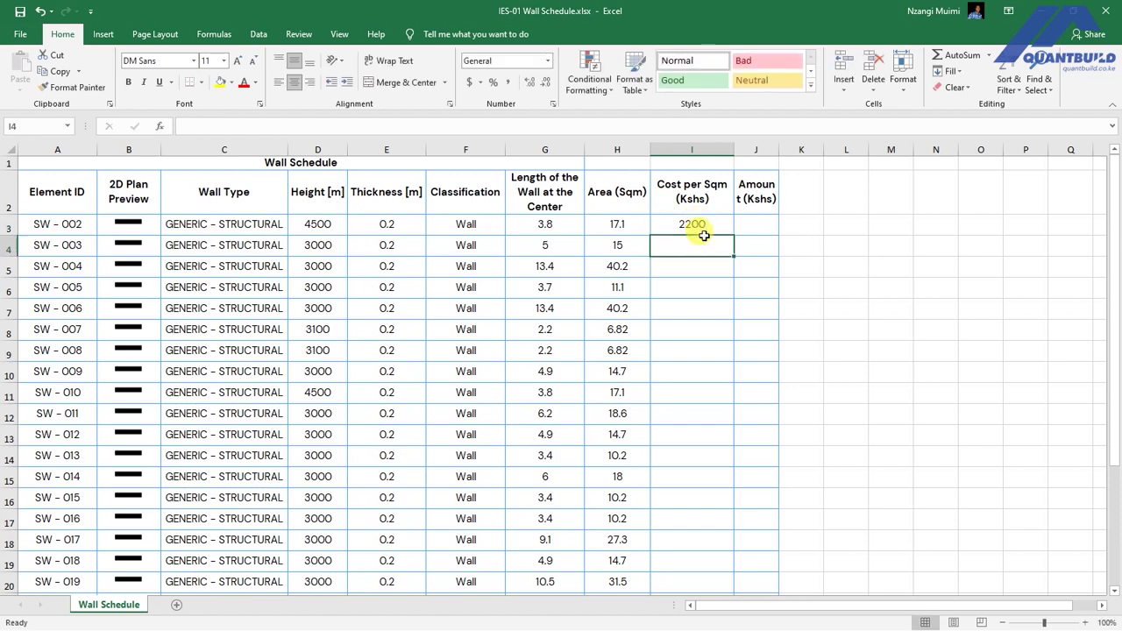
left_click(691, 150)
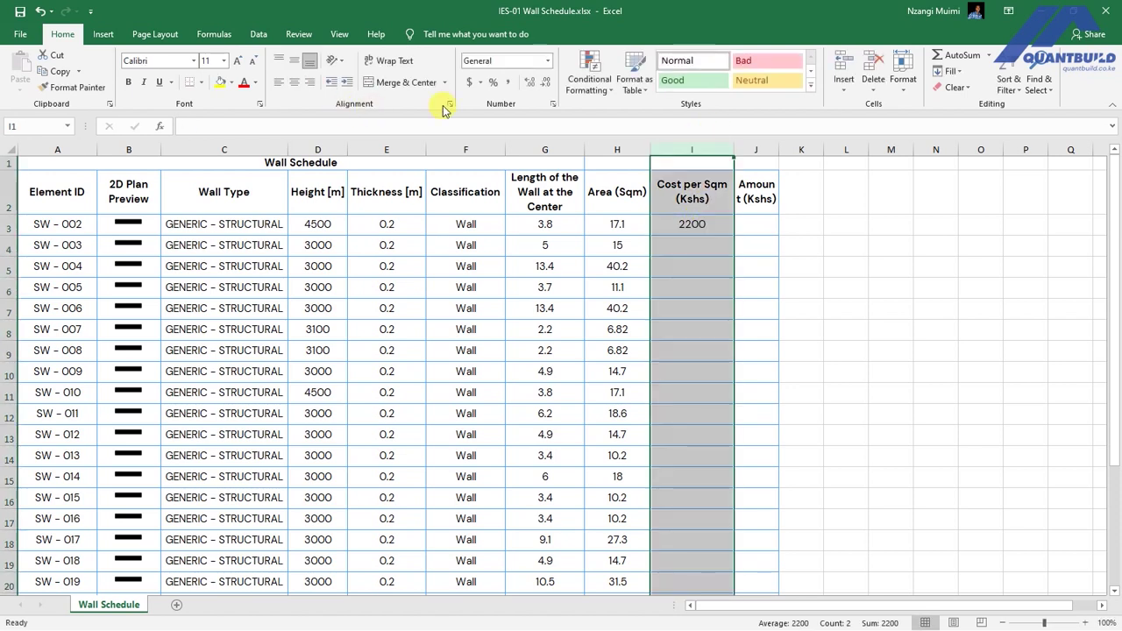
left_click(508, 82)
left_click(691, 225)
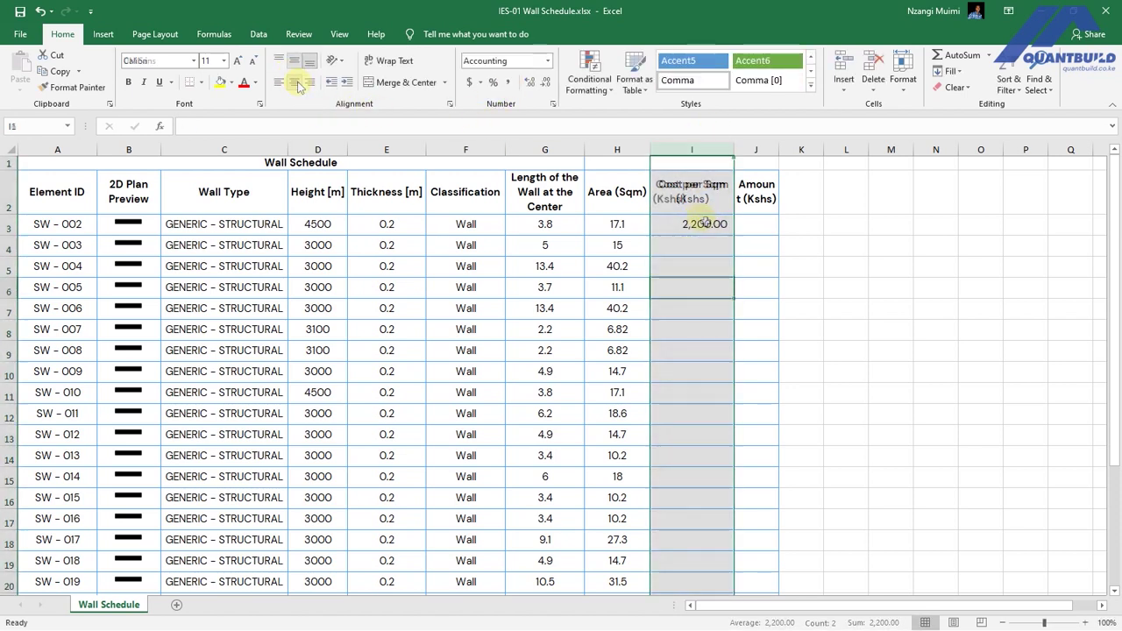
mouse_move(733, 234)
left_mouse_down()
mouse_move(731, 624)
mouse_move(732, 570)
left_mouse_up()
Autofit column J to fit the Amount (Kshs) heading.
scroll(679, 308, "up", 3)
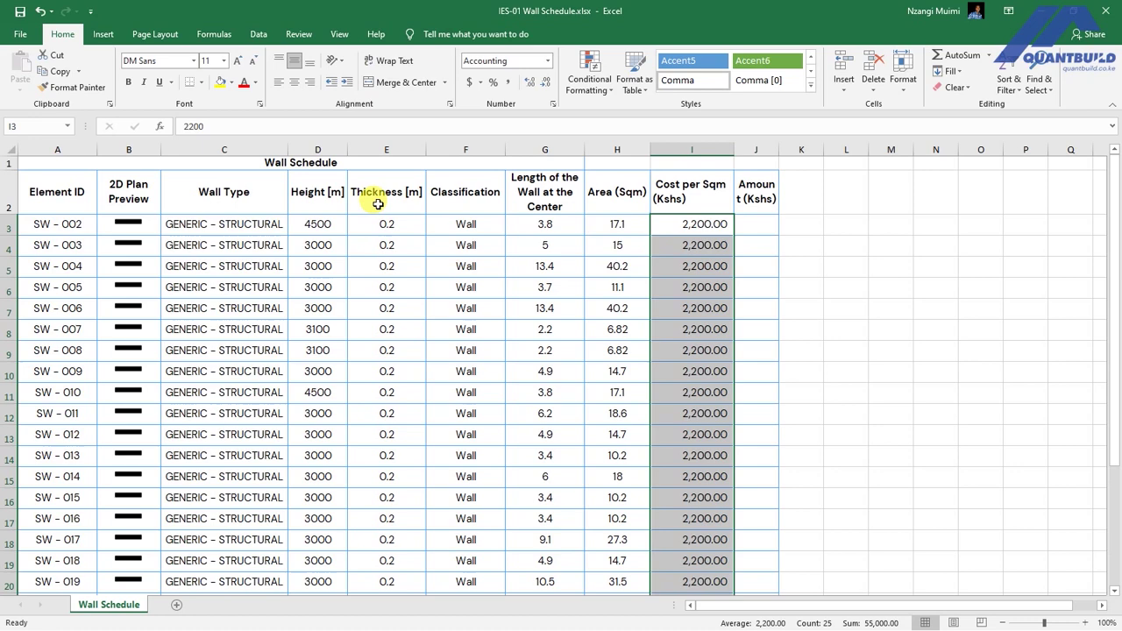
scroll(391, 230, "down", 2)
scroll(390, 241, "down", 4)
scroll(392, 246, "up", 2)
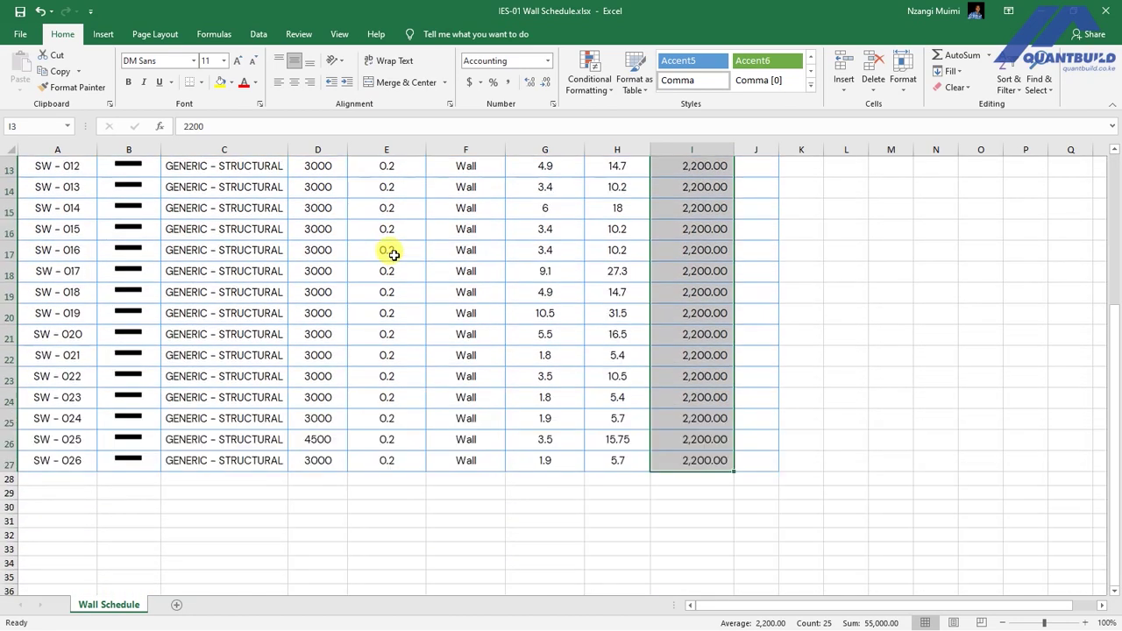
scroll(388, 251, "up", 2)
scroll(388, 251, "up", 1)
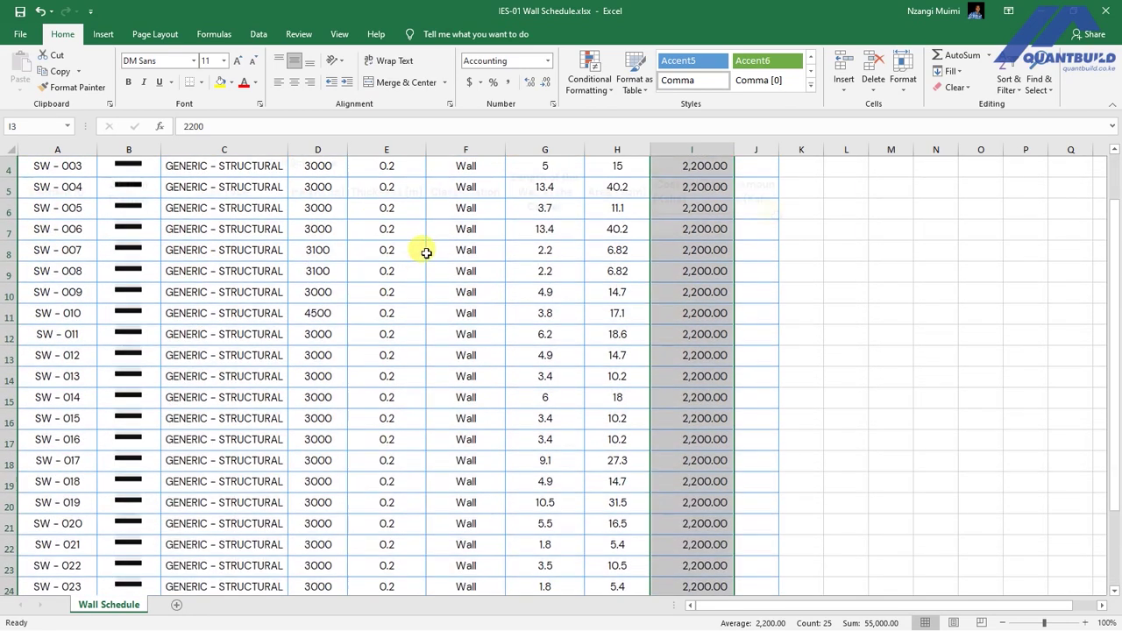
scroll(701, 258, "up", 1)
left_click_drag(779, 146, 821, 159)
double_click(777, 146)
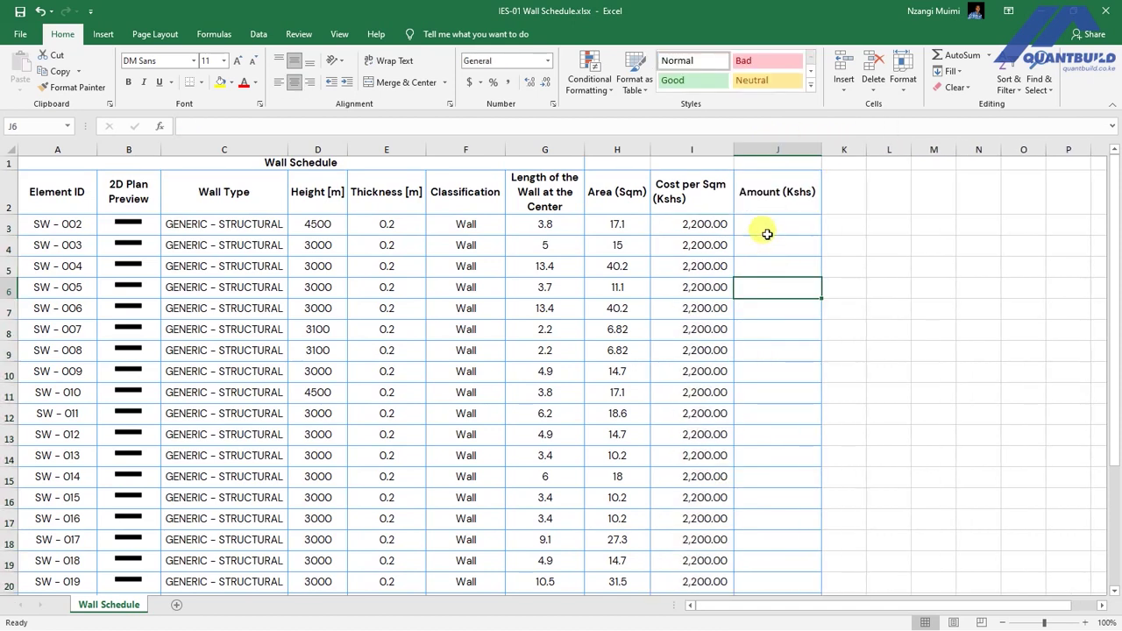
Enter =I3*H3 in J3 for the first wall's amount.
left_click(770, 222)
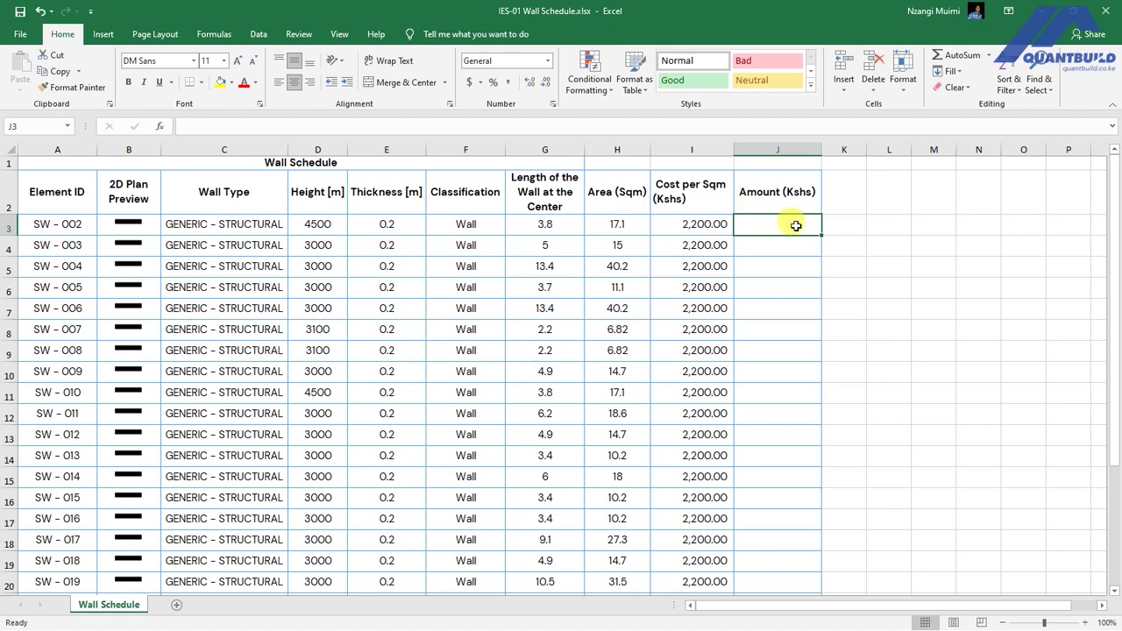
type("=")
left_click(697, 221)
type("*")
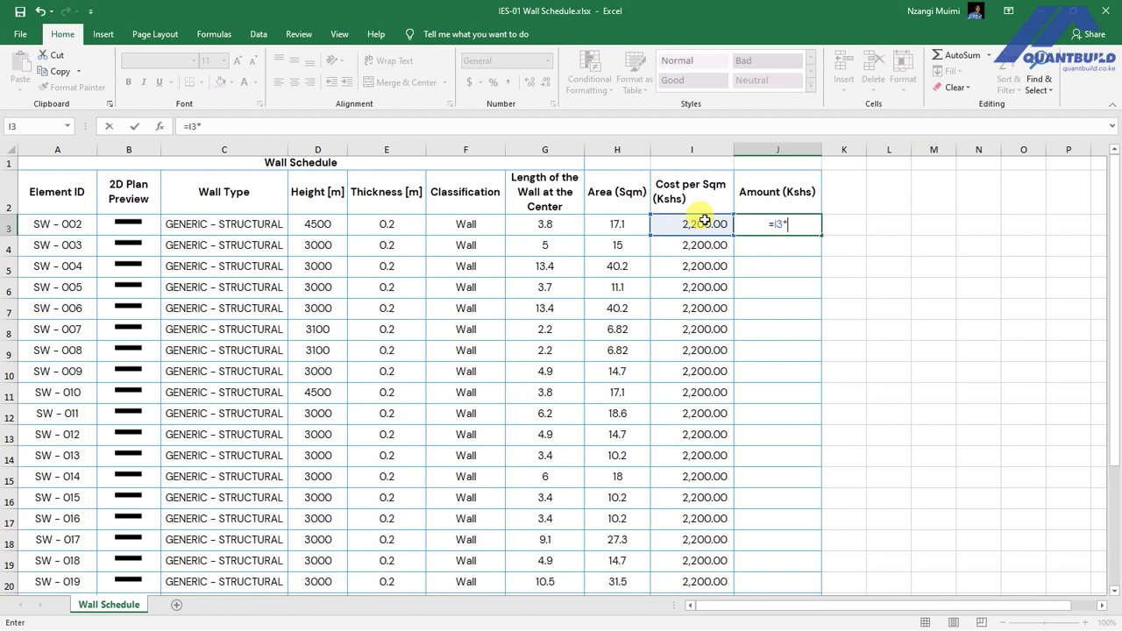
left_click(620, 222)
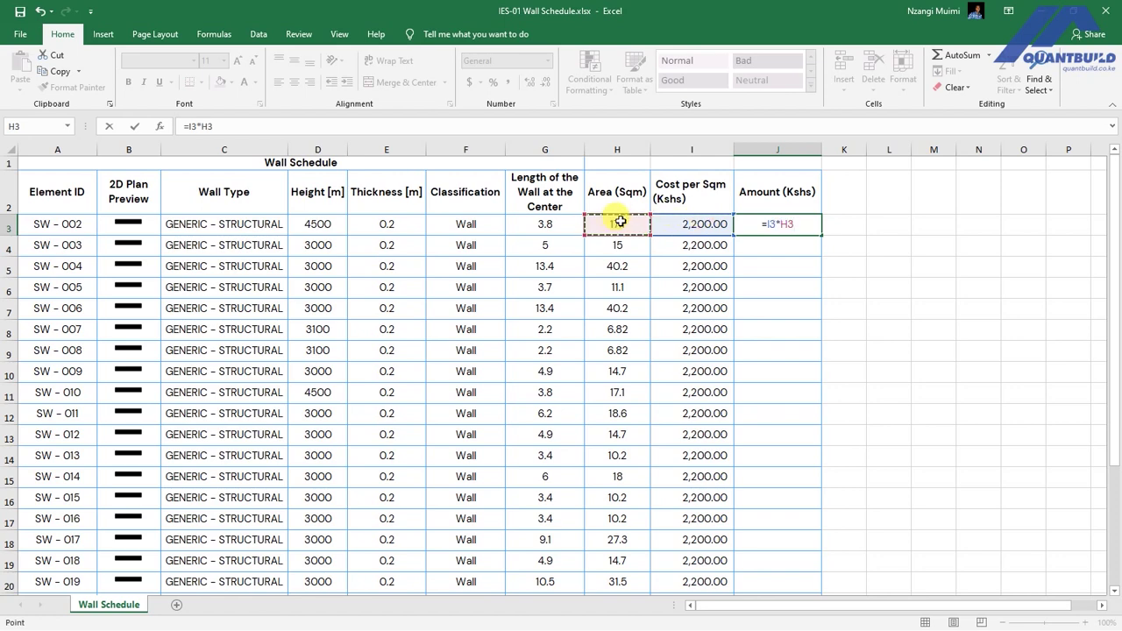
key("Return")
Fill the amount formula down to J27 and make the amounts bold.
left_click(811, 226)
mouse_move(821, 234)
left_mouse_down()
mouse_move(821, 559)
mouse_move(791, 512)
left_mouse_up()
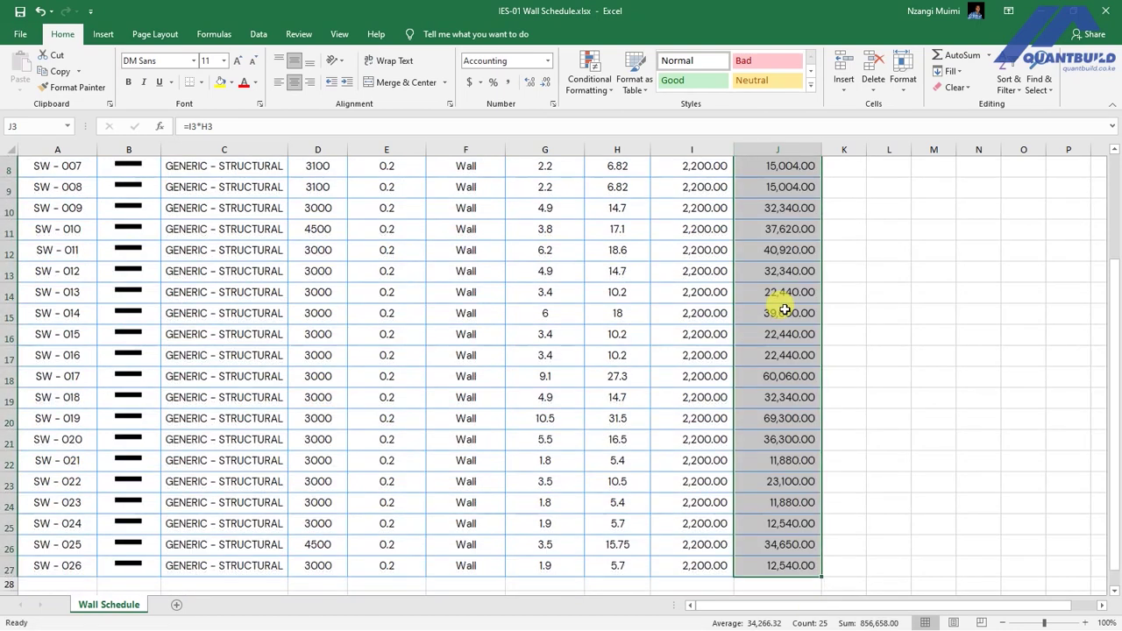
left_click(877, 294)
scroll(872, 315, "up", 3)
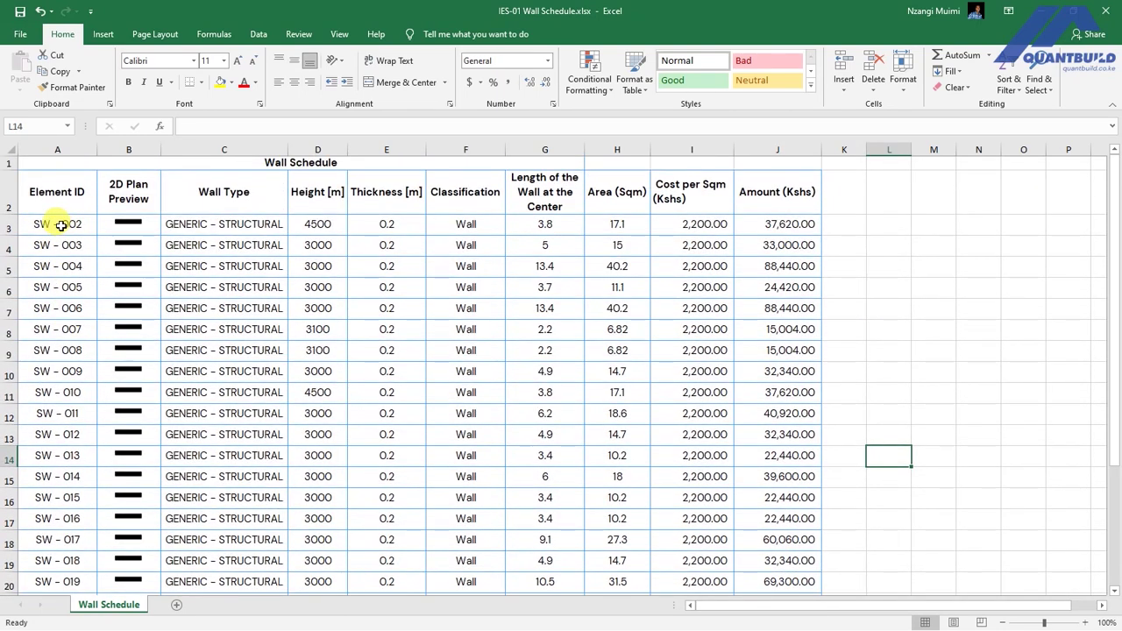
left_click_drag(786, 222, 766, 547)
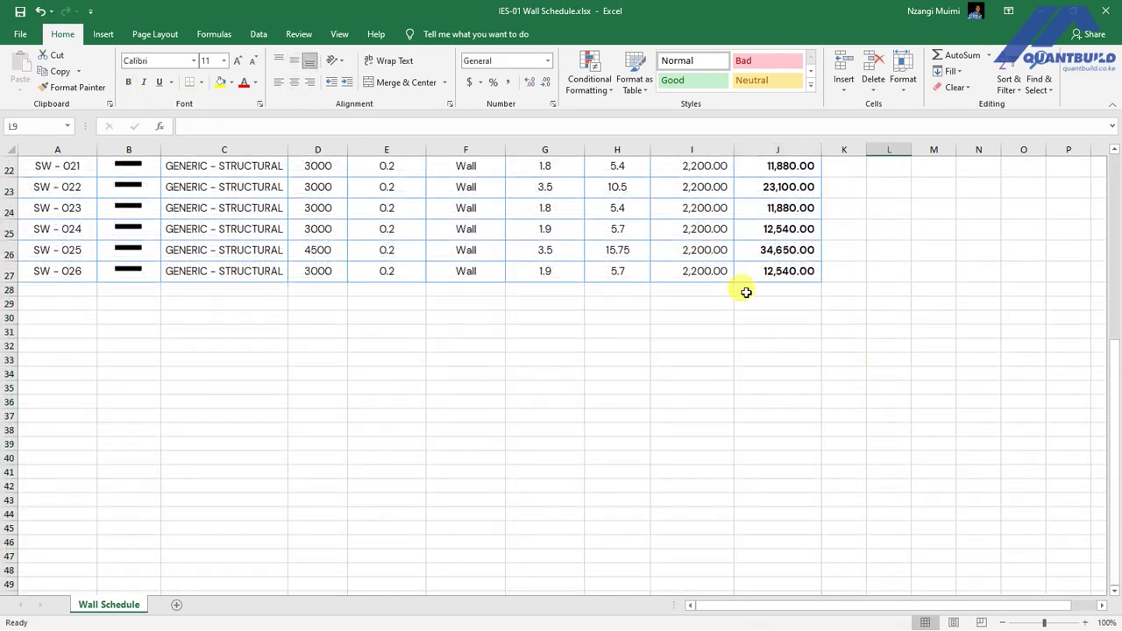
mouse_move(724, 274)
left_mouse_down()
mouse_move(794, 273)
mouse_move(819, 348)
left_mouse_up()
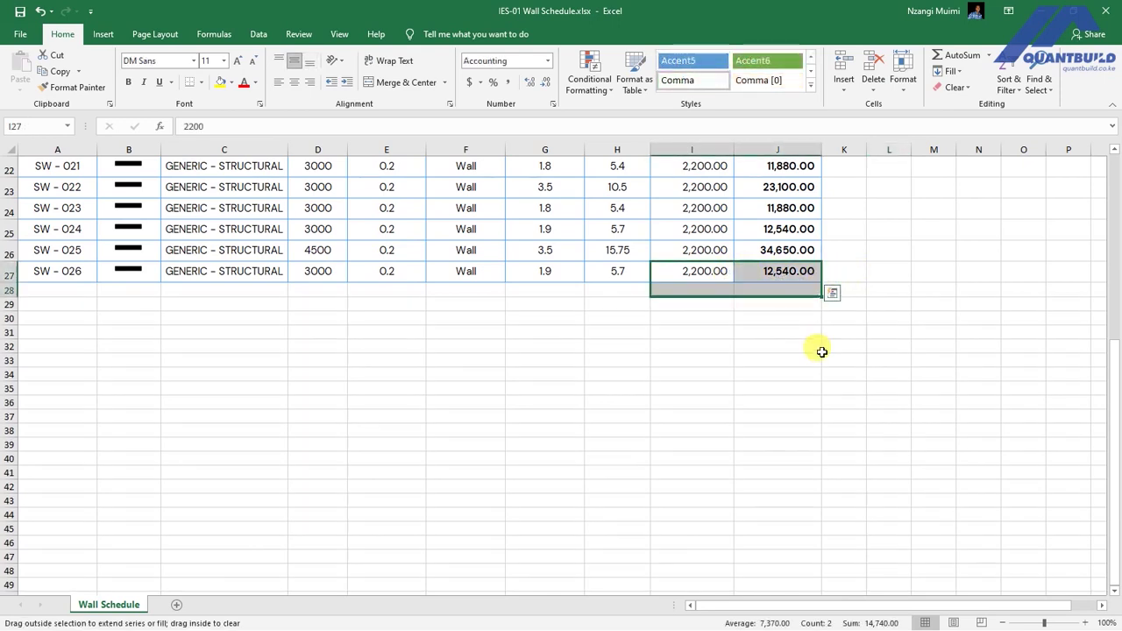
Add a TOTAL label in I28 and an AutoSum =SUM(J3:J27) in J28.
right_click(777, 289)
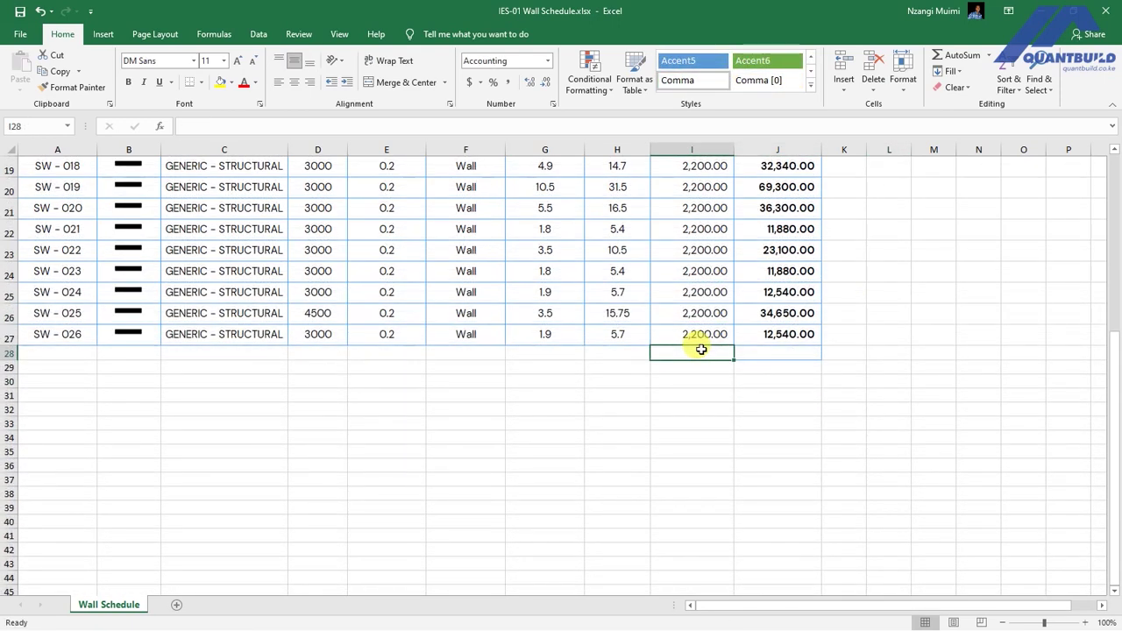
type("TOTAL")
key("Tab")
scroll(814, 315, "up", 2)
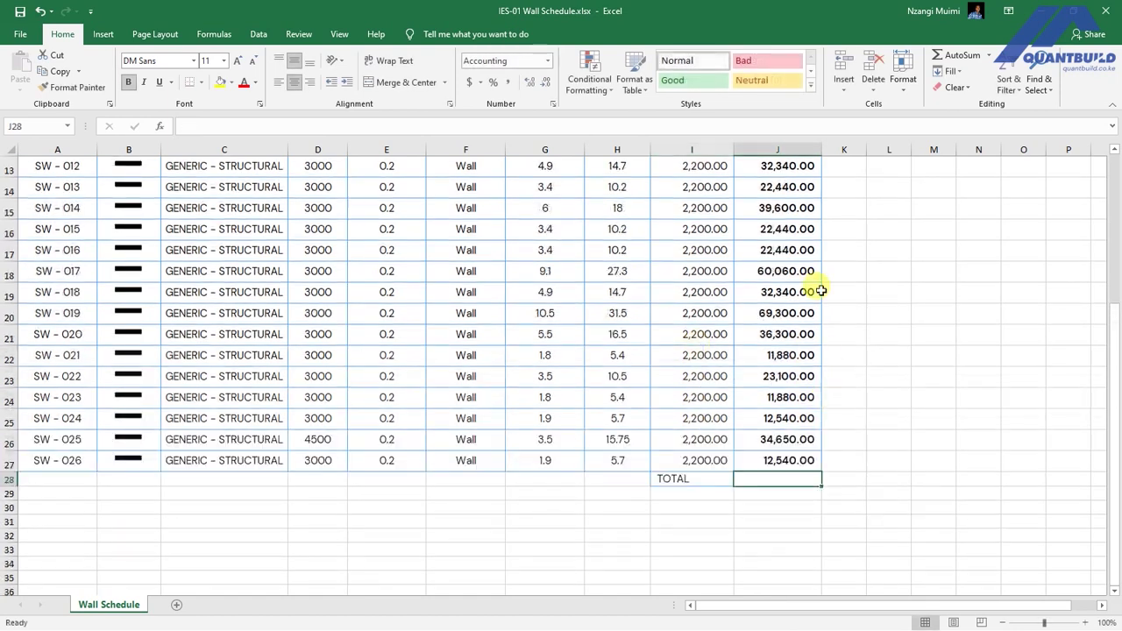
left_click(956, 55)
scroll(871, 337, "up", 3)
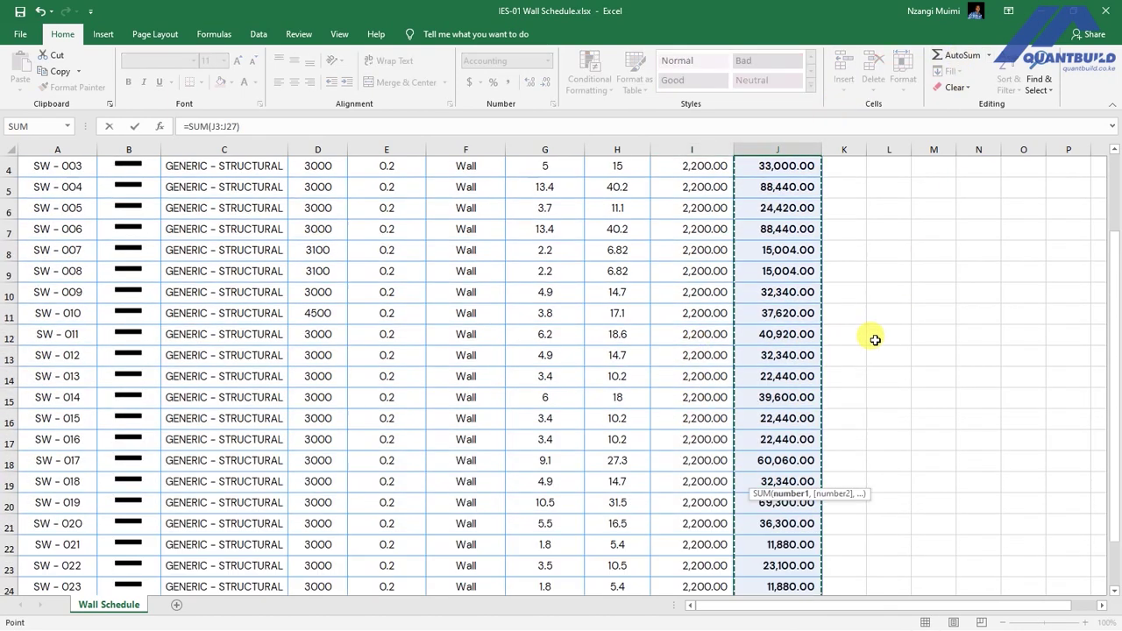
scroll(875, 339, "up", 1)
scroll(689, 321, "down", 6)
scroll(678, 328, "down", 1)
scroll(682, 334, "down", 1)
key("Return")
Check the first wall's height, thickness and length values and the TOTAL formula.
scroll(747, 328, "up", 2)
scroll(745, 336, "up", 1)
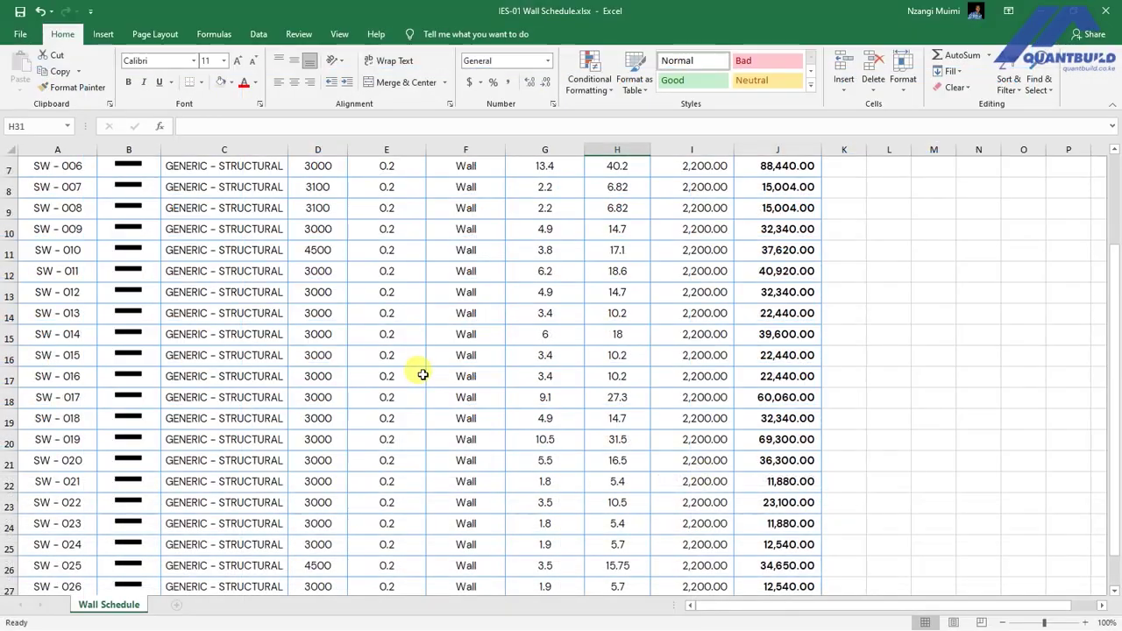
scroll(423, 375, "up", 2)
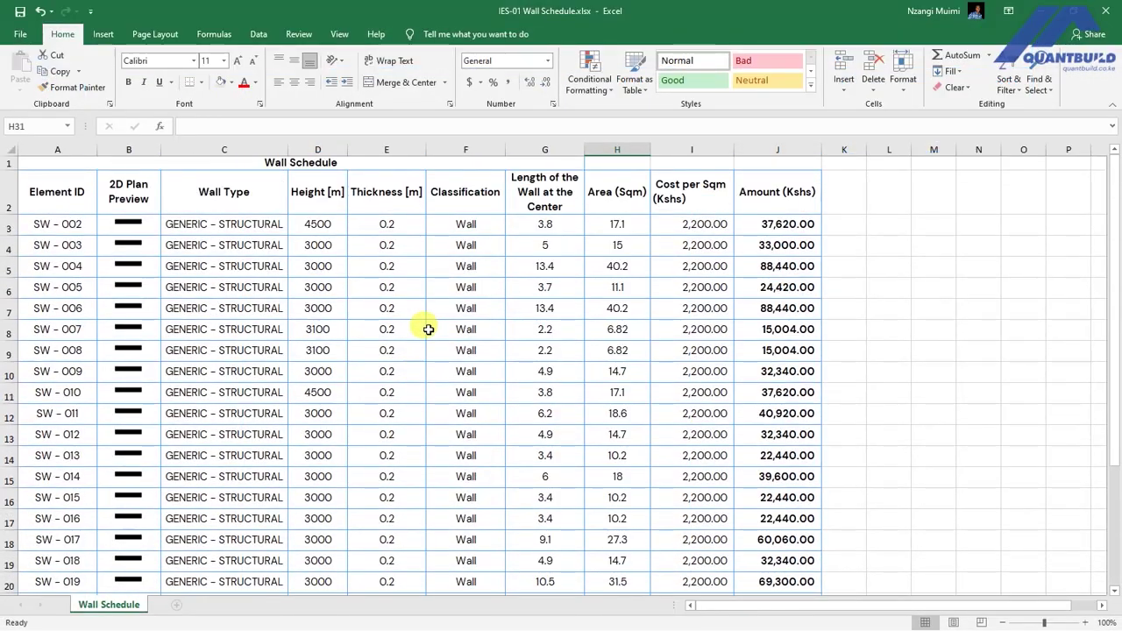
left_click(318, 223)
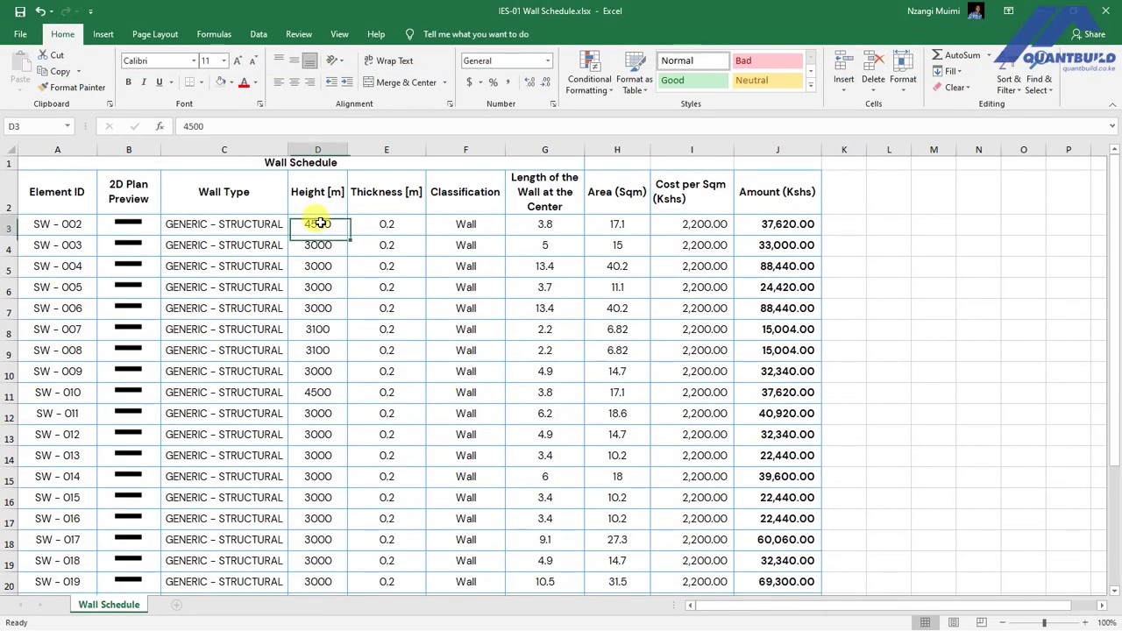
left_click(387, 224)
left_click(553, 225)
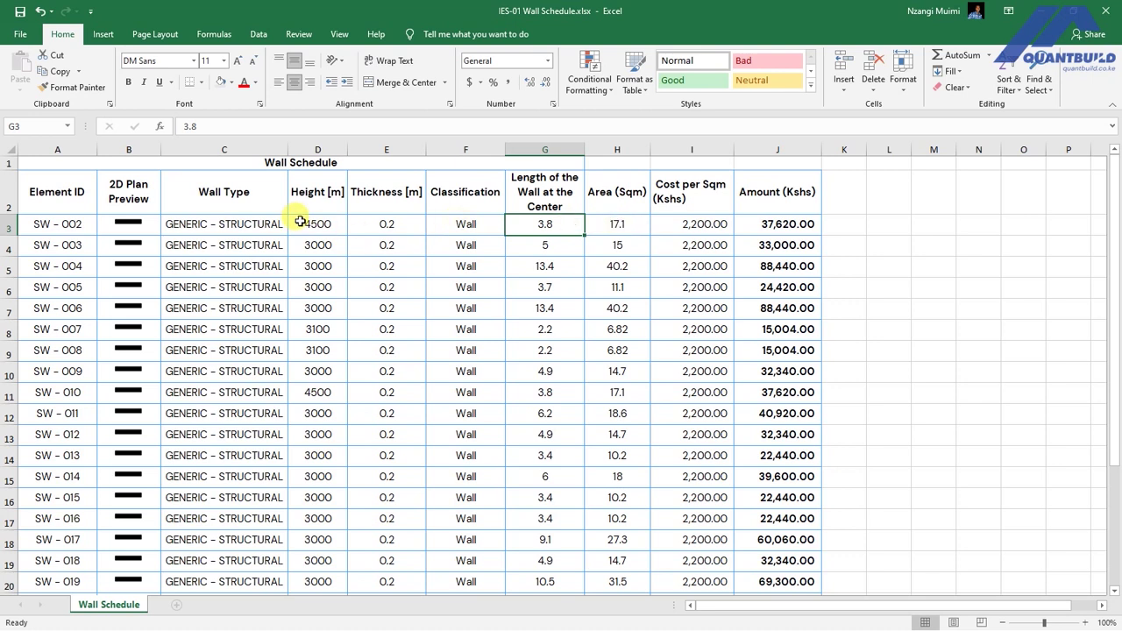
scroll(676, 220, "down", 5)
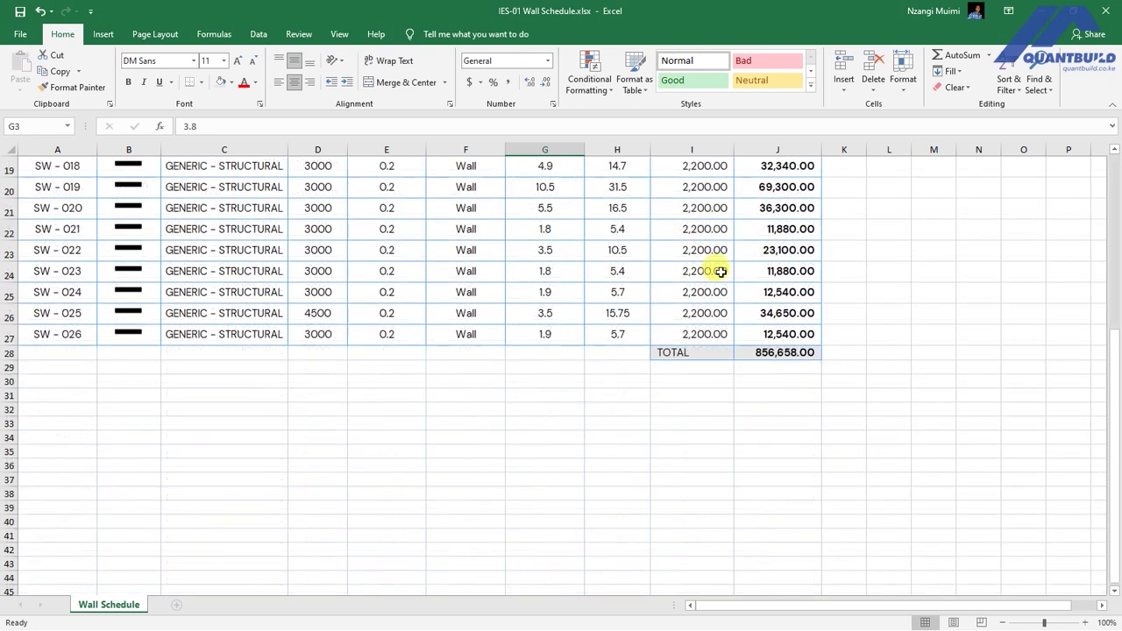
left_click(772, 353)
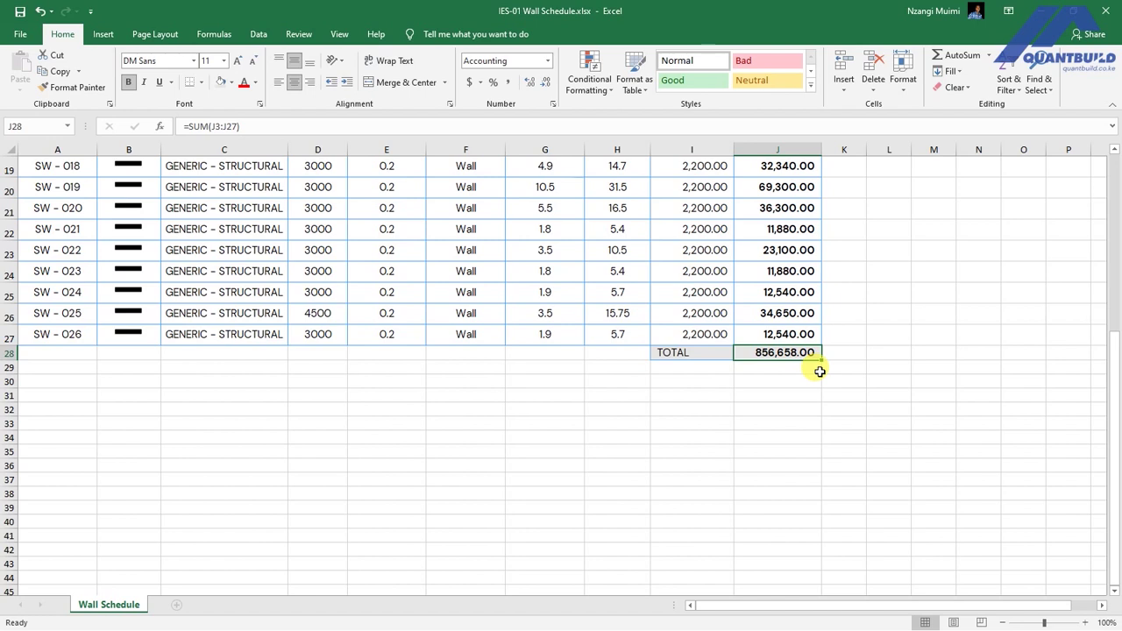
scroll(698, 332, "up", 2)
scroll(698, 332, "up", 4)
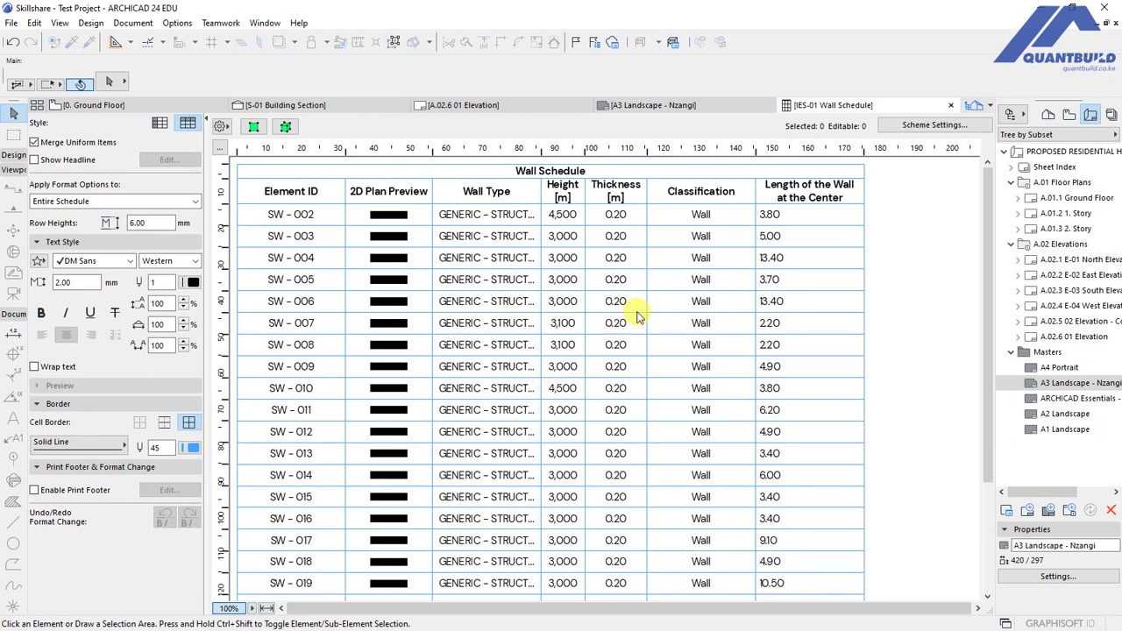
Open the wall schedule's Scheme Settings and search the available fields for WALL.
left_click(772, 188)
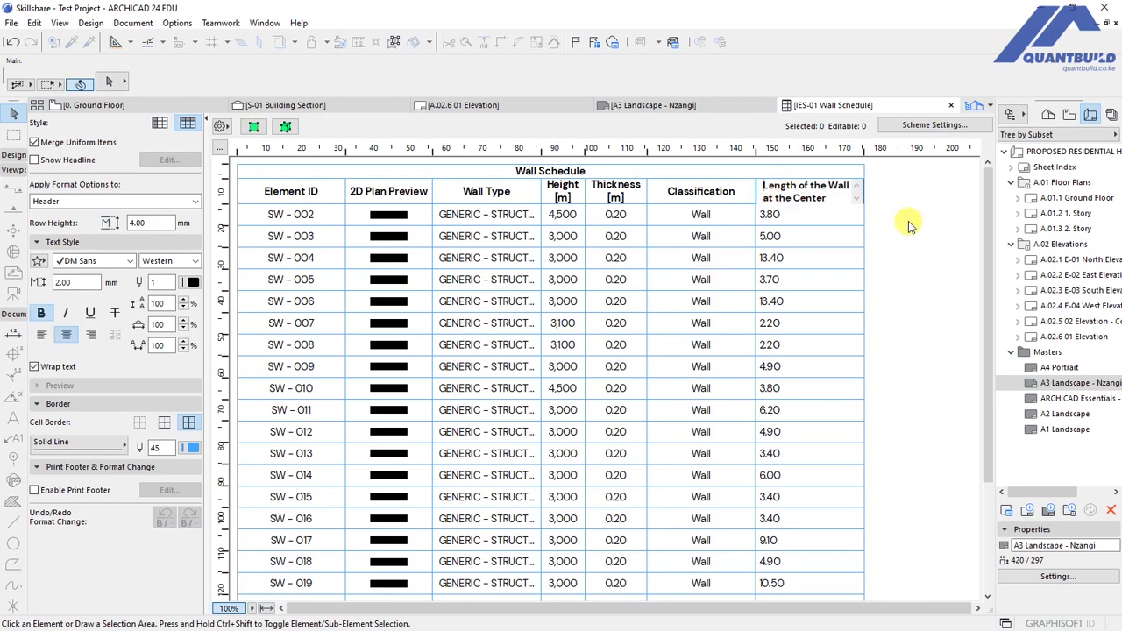
left_click(930, 245)
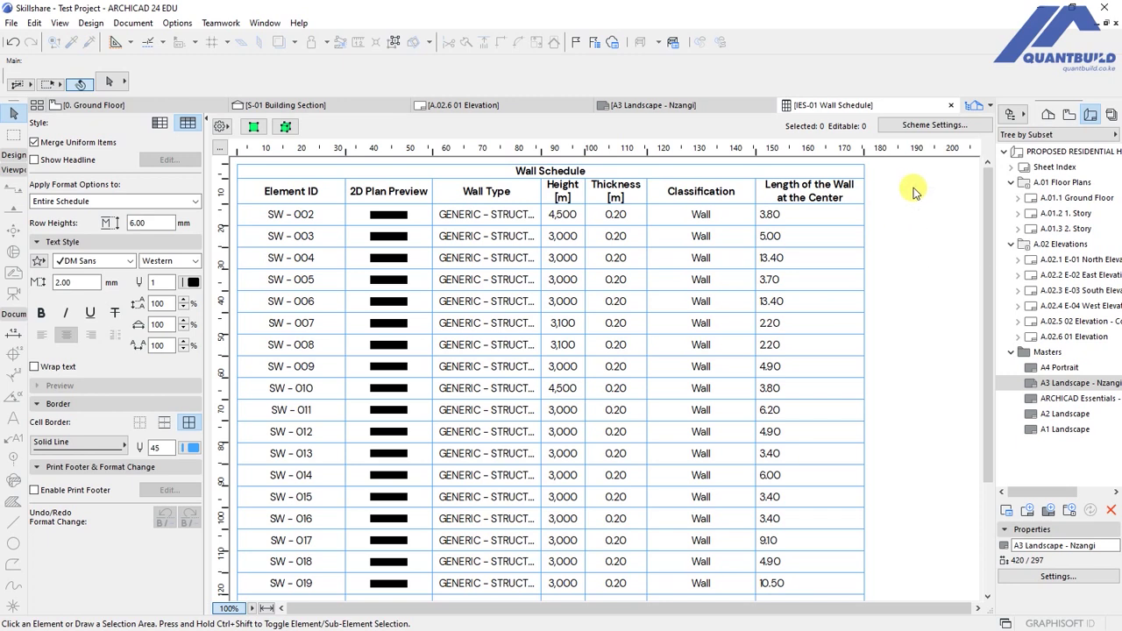
left_click(934, 125)
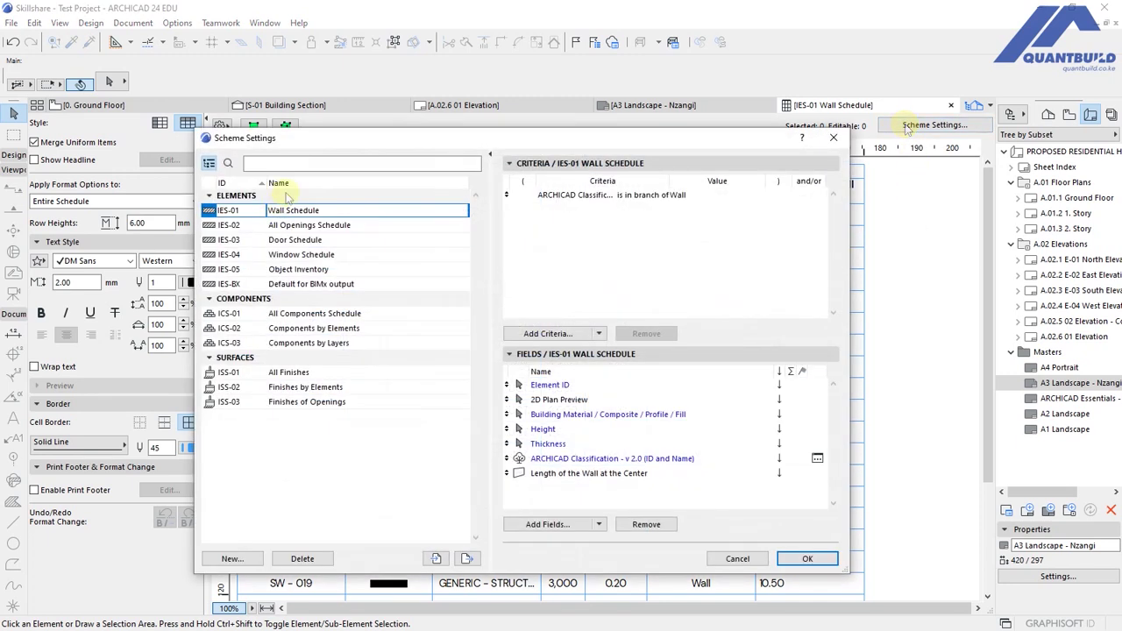
left_click(547, 525)
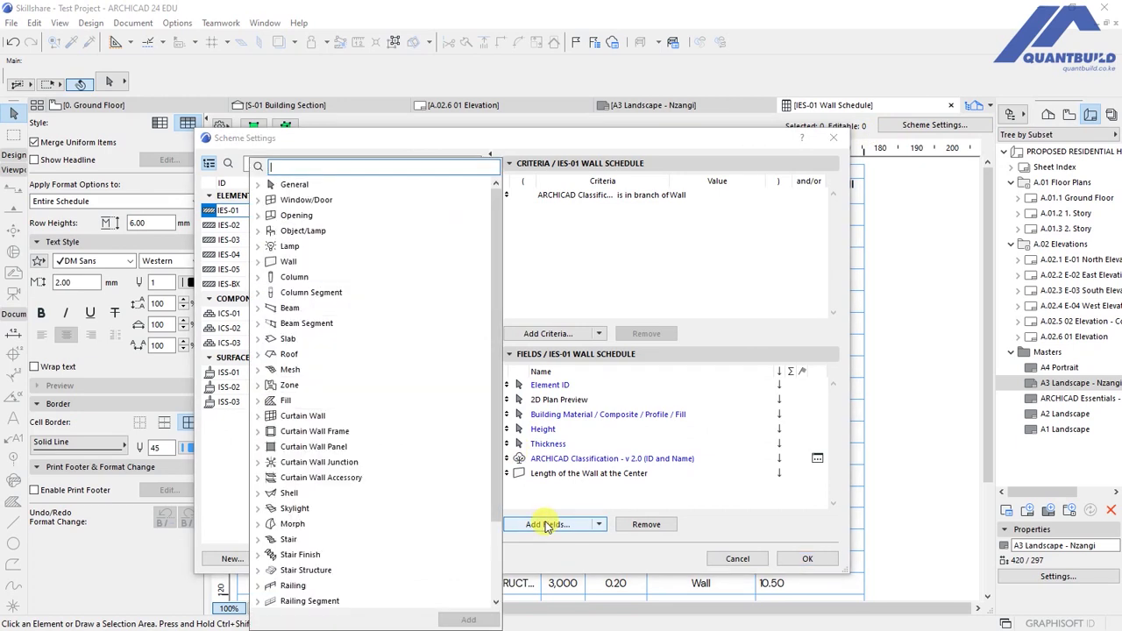
type("WALL")
left_click_drag(498, 273, 498, 456)
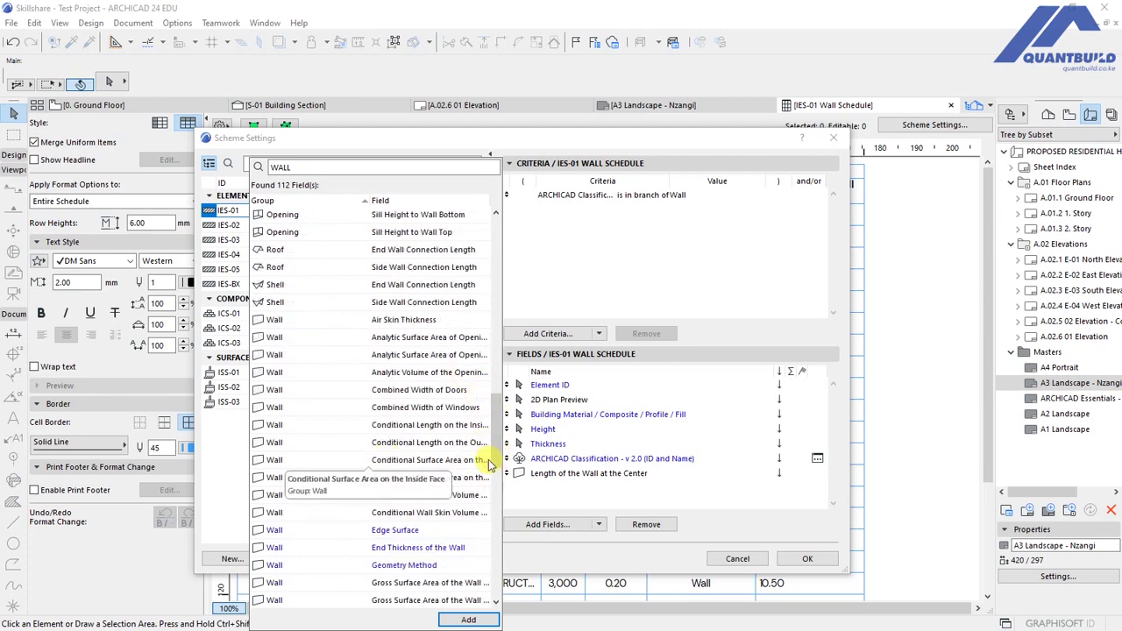
left_click(544, 526)
left_click(542, 526)
type("WA")
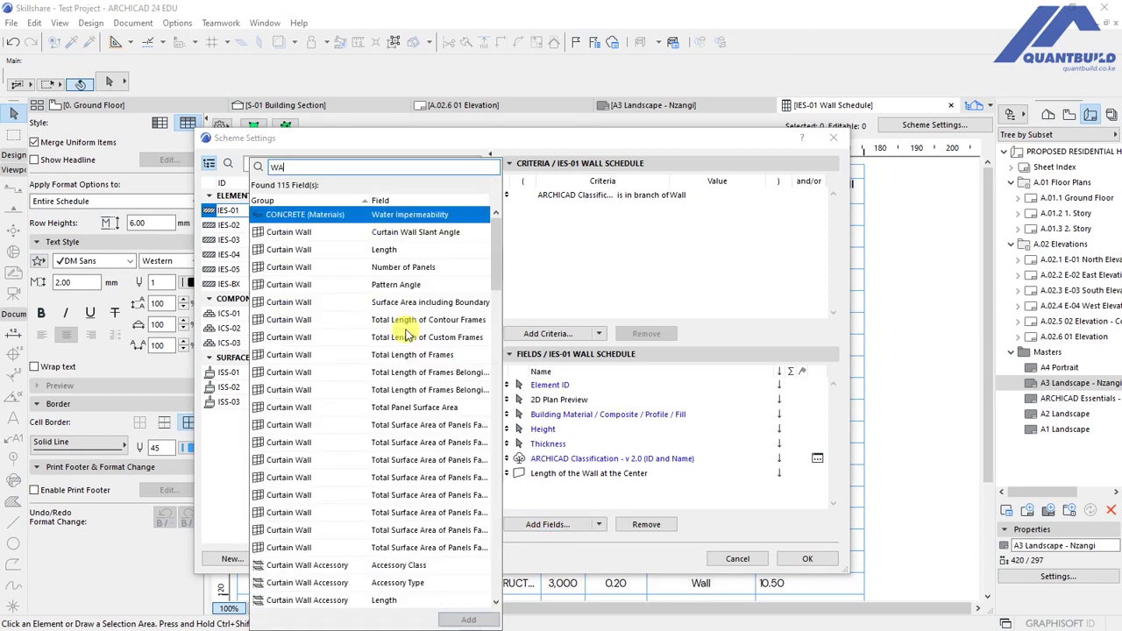
type("LL")
scroll(405, 333, "down", 10)
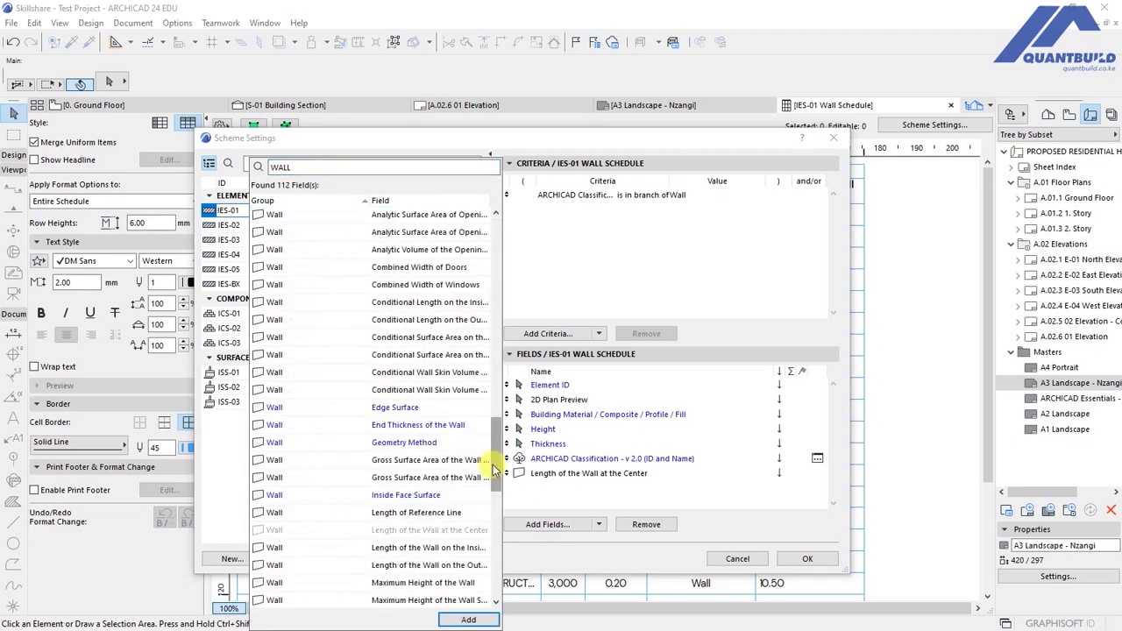
left_click_drag(493, 466, 493, 501)
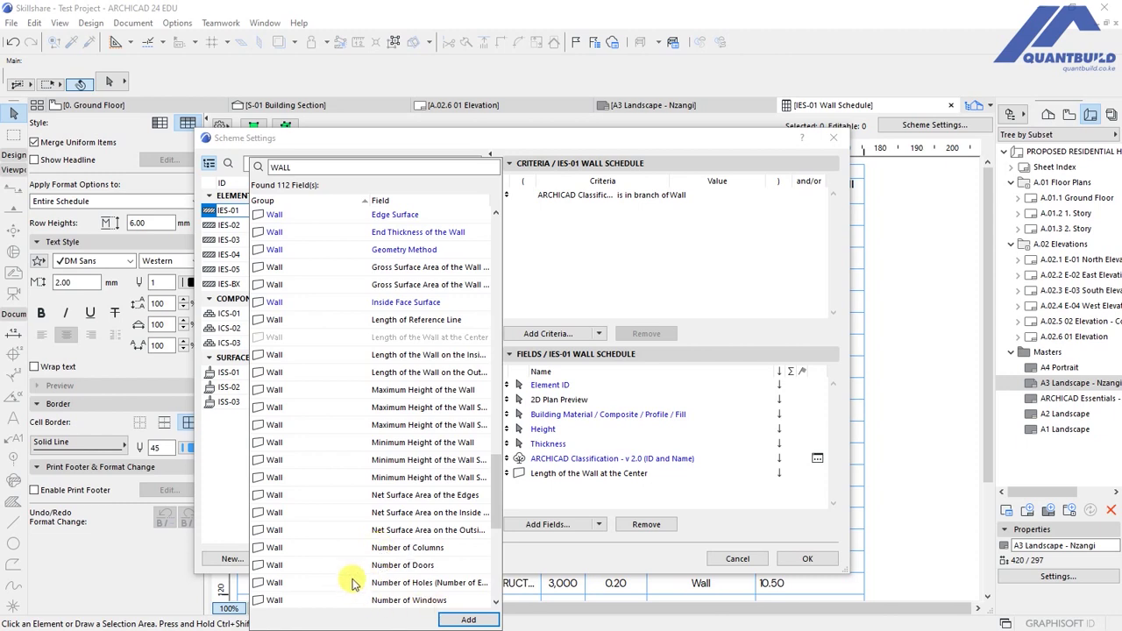
Add Net Surface Area on the Outside Face, remove Length of the Wall at the Center, and apply.
left_click(391, 532)
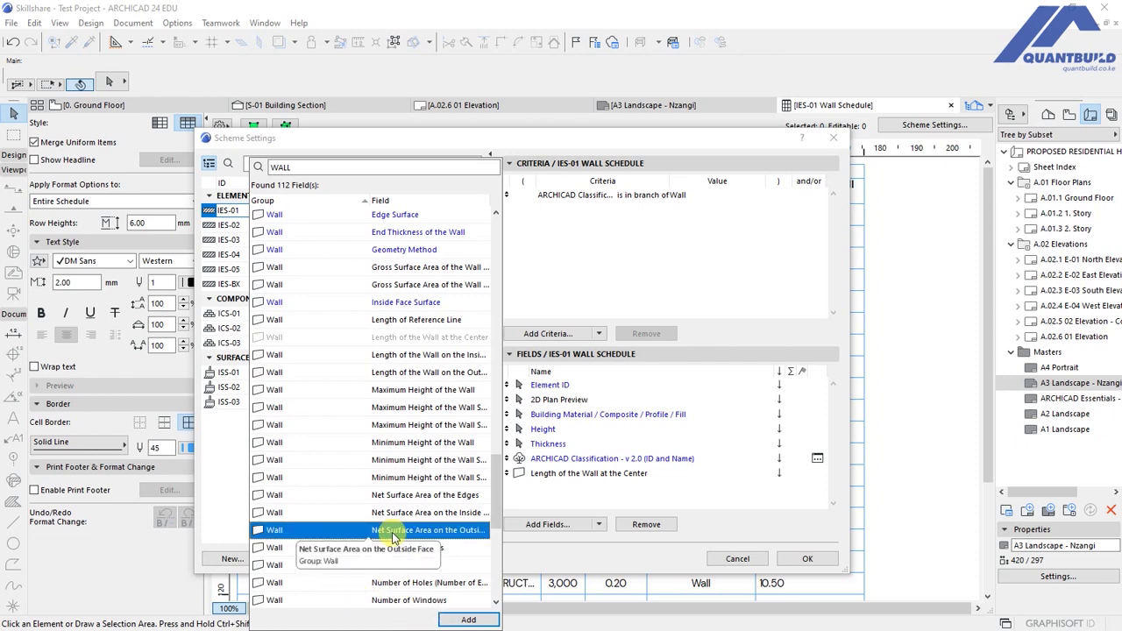
left_click(468, 621)
left_click(710, 529)
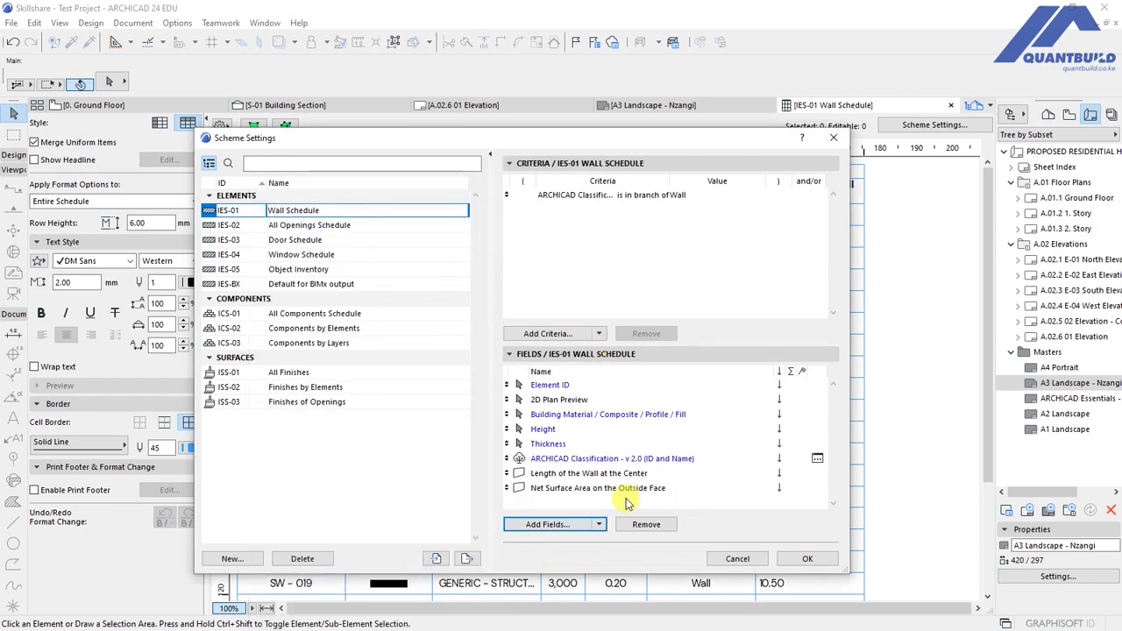
left_click(558, 474)
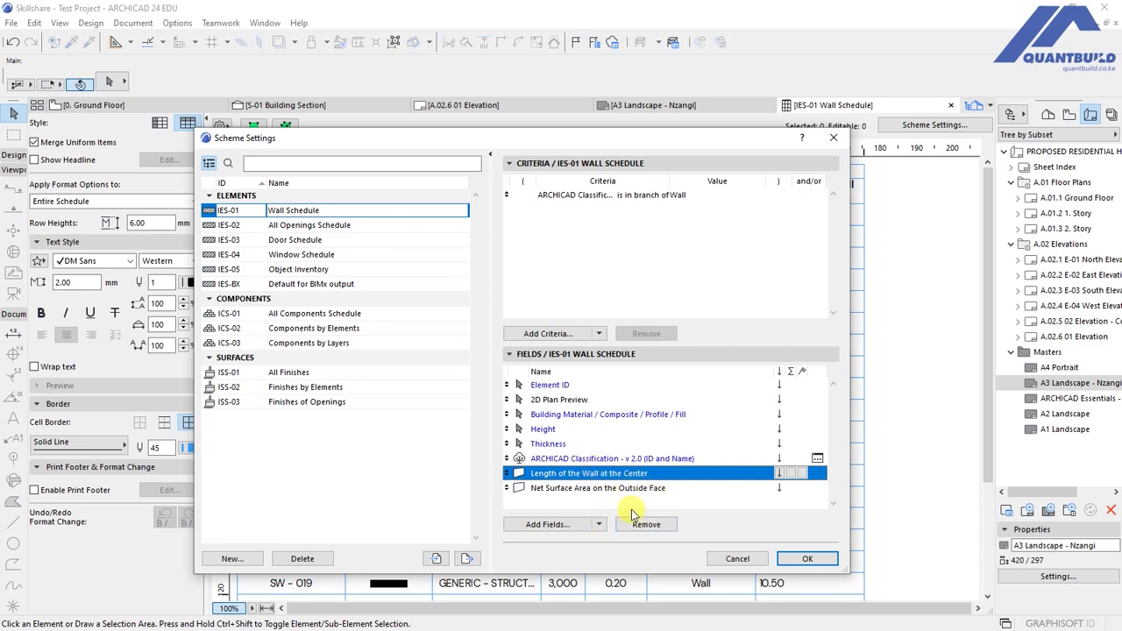
left_click(646, 525)
left_click(804, 559)
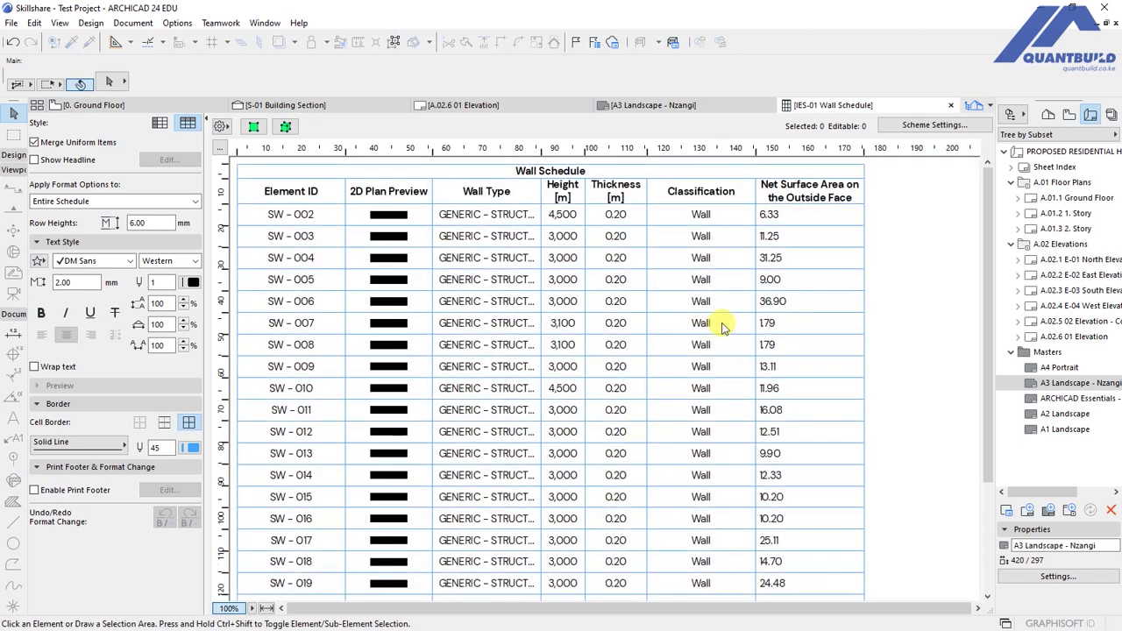
Inspect the new surface area values in the wall schedule.
left_click(808, 215)
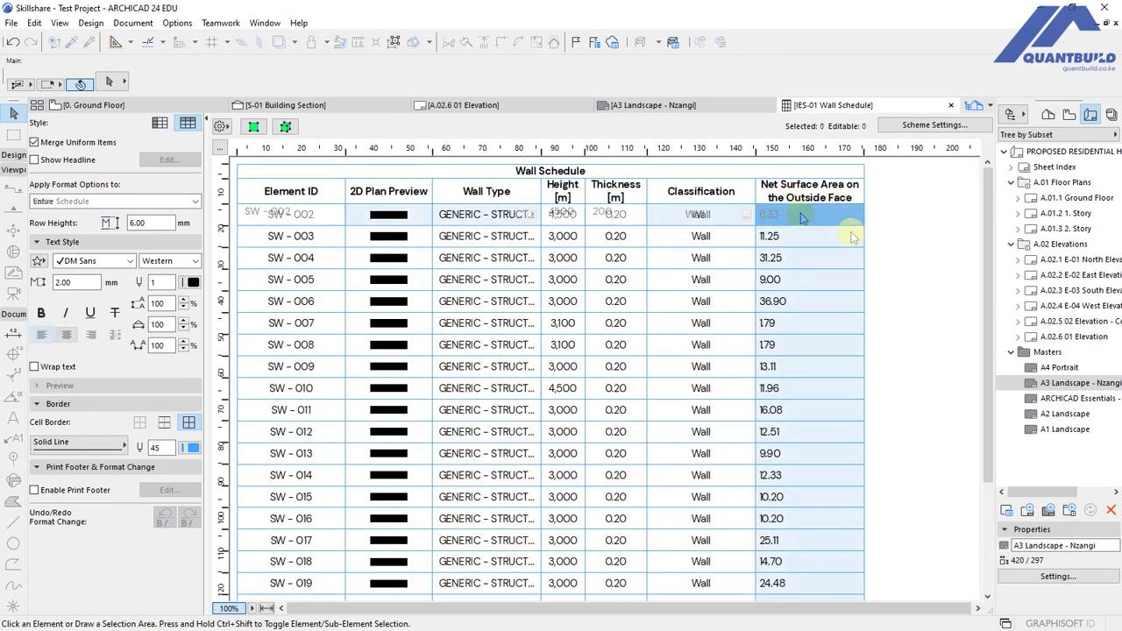
scroll(883, 243, "down", 3)
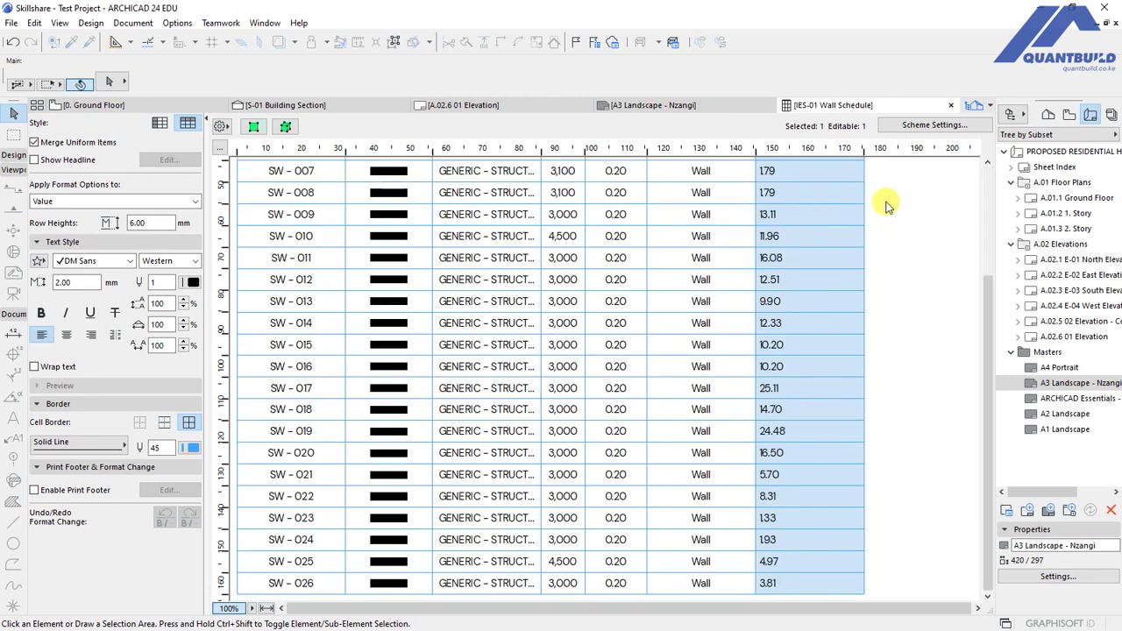
scroll(883, 243, "up", 3)
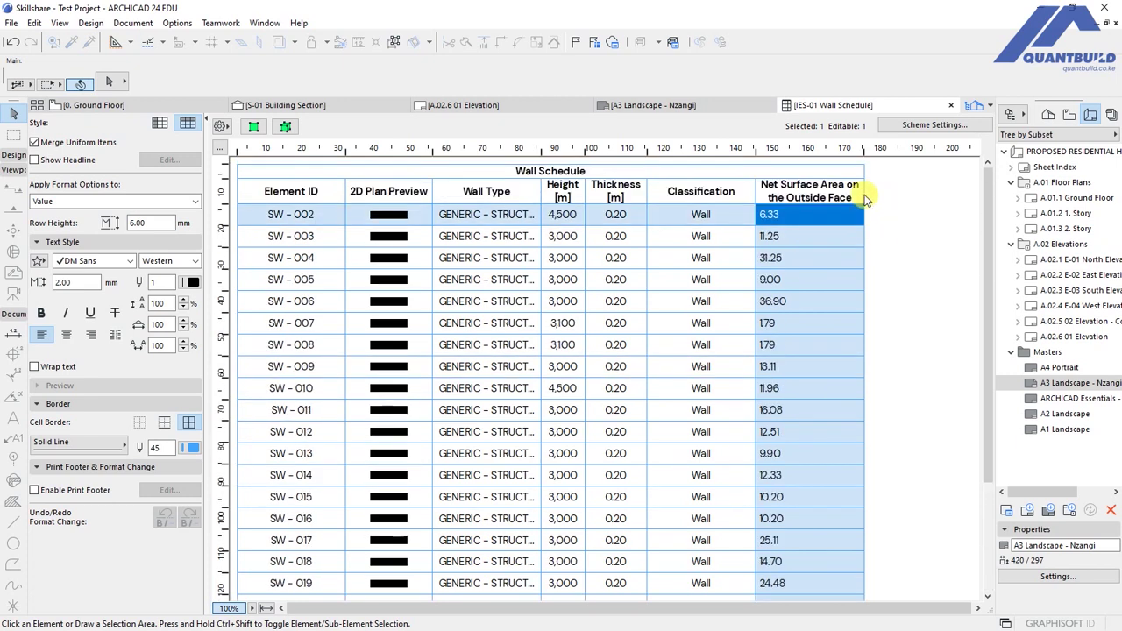
left_click(880, 195)
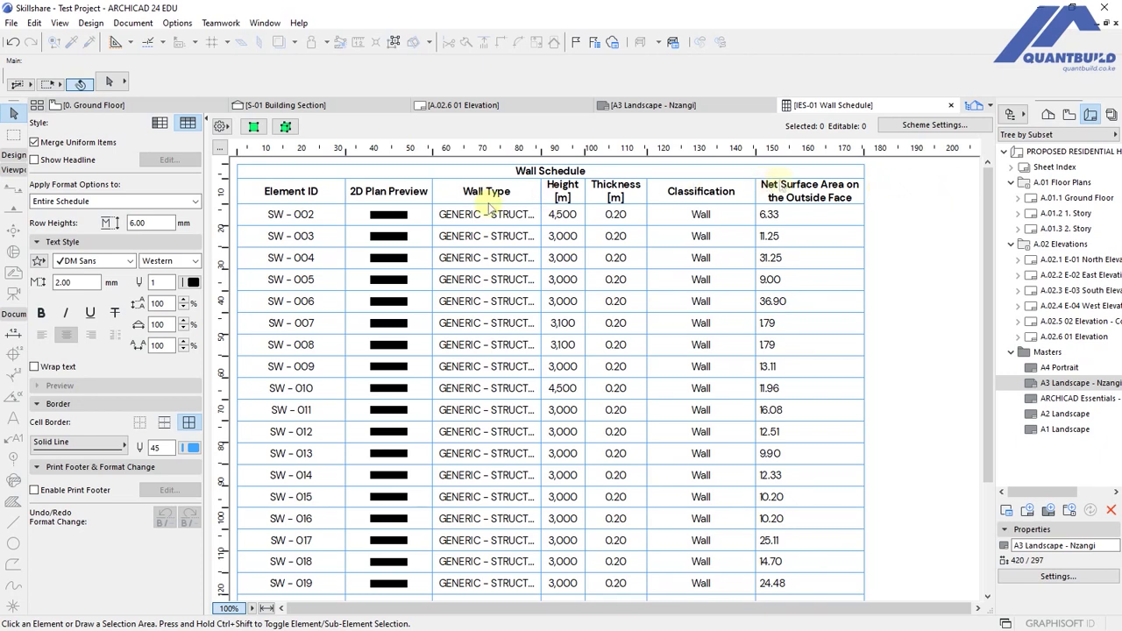
Save the schedule as Excel workbook IES-01 Wall Schedule - 02.xlsx, opening it after saving.
left_click(13, 23)
left_click(38, 132)
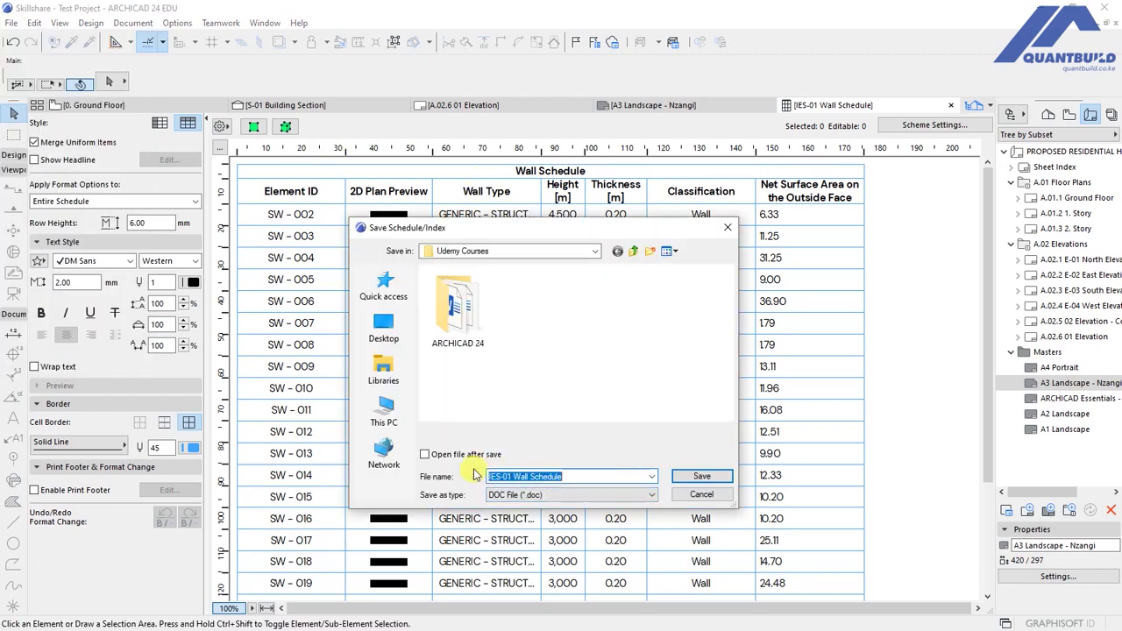
left_click(565, 476)
type("- 01")
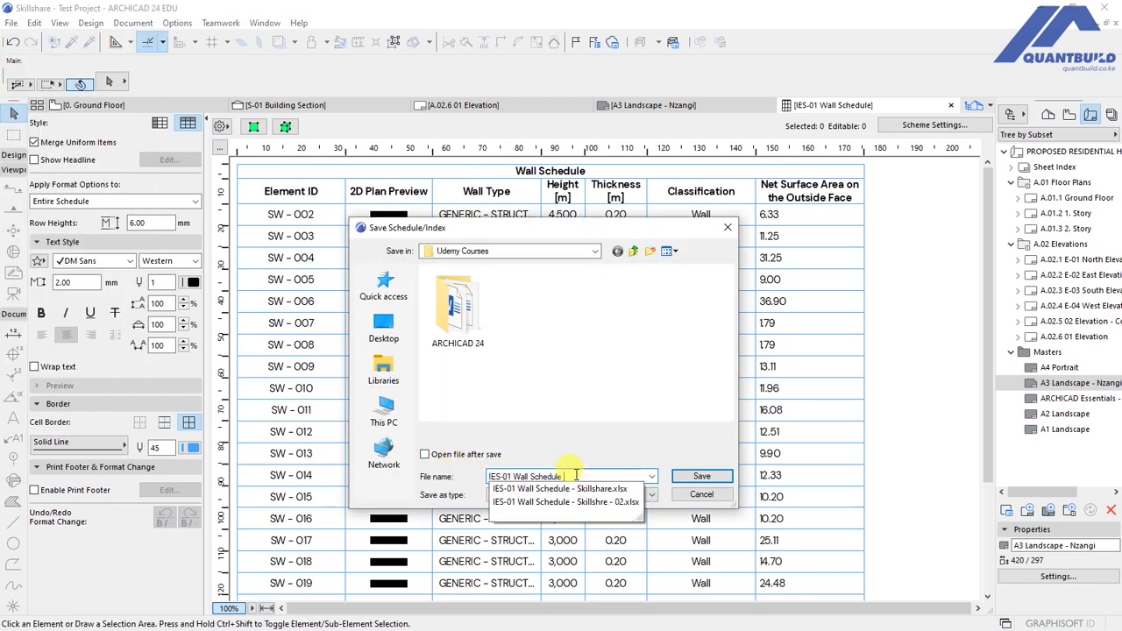
type("2")
left_click(517, 495)
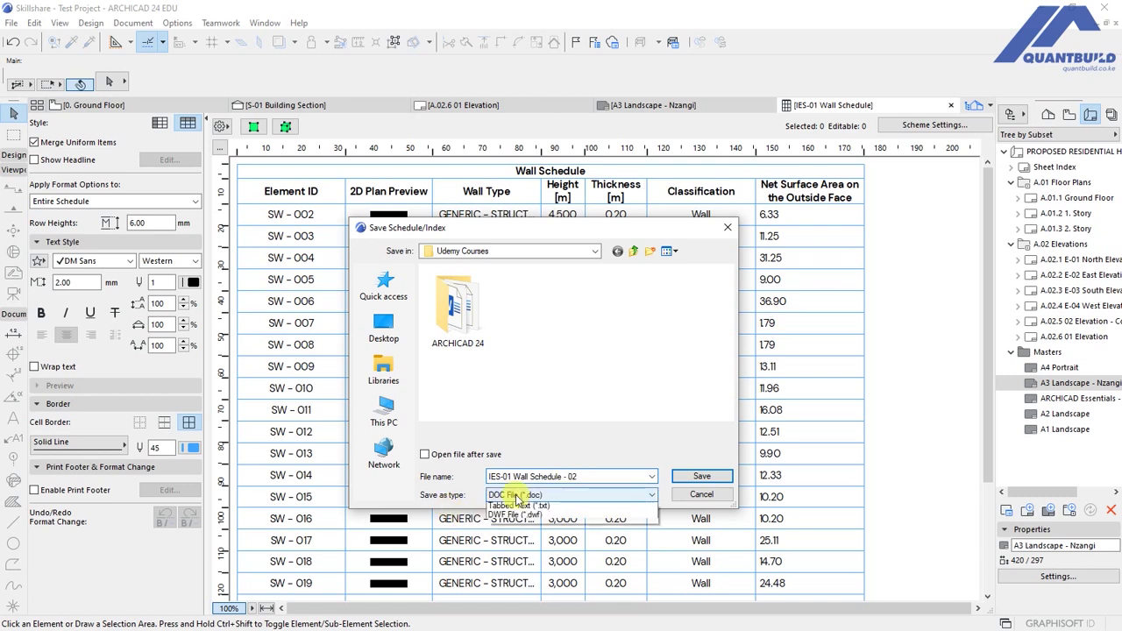
left_click(524, 517)
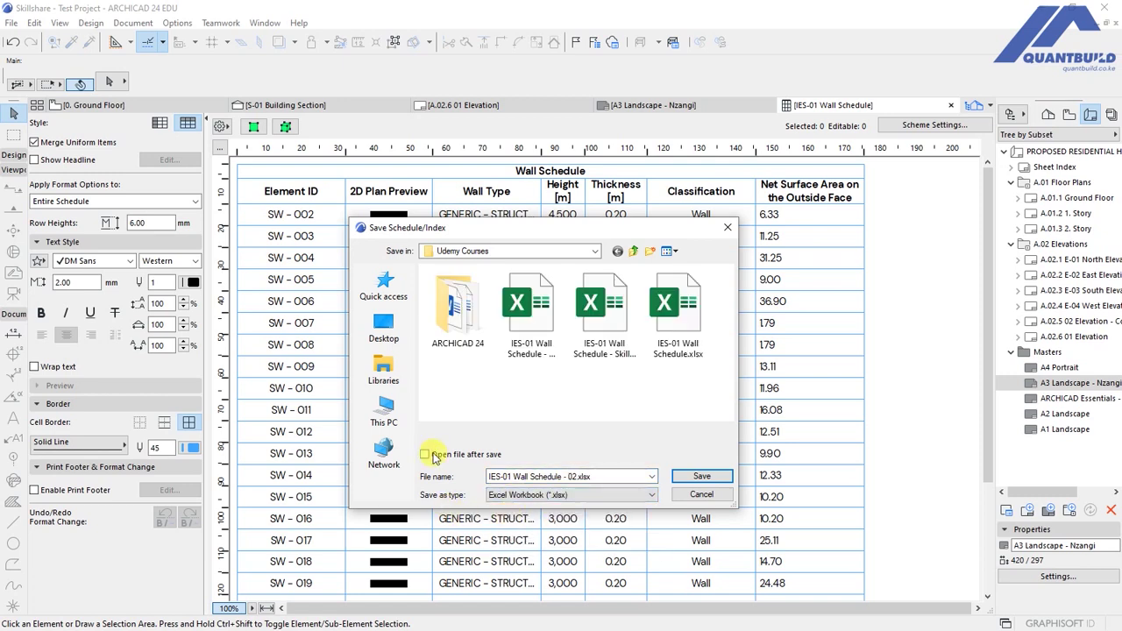
left_click(698, 474)
left_click(338, 376)
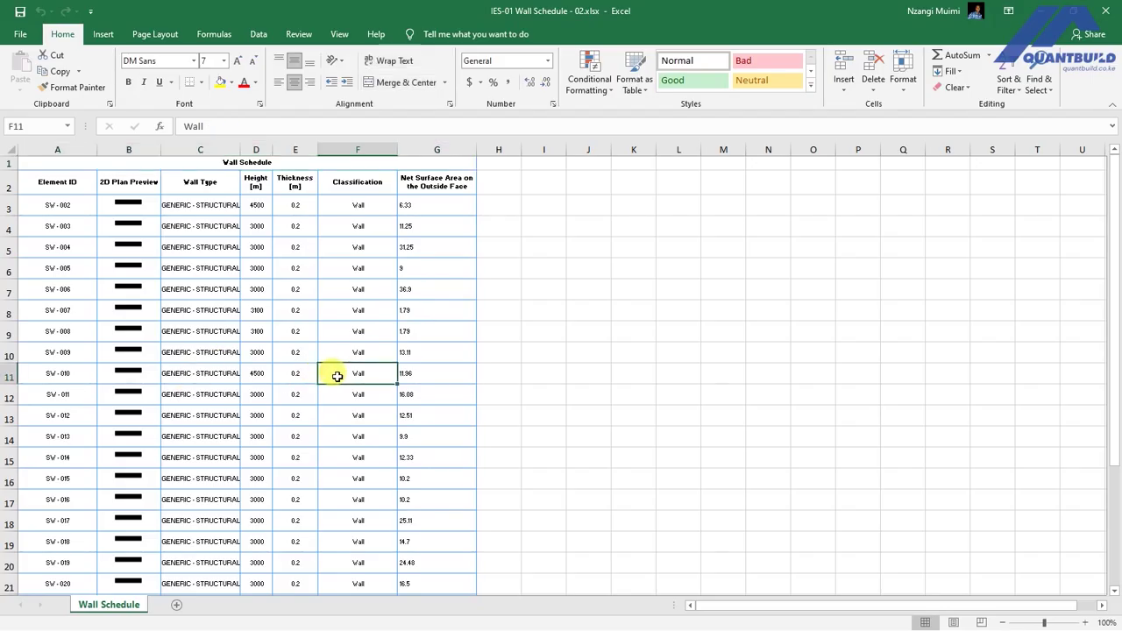
Set the whole table to font size 11 and autofit columns C, D and E.
key("ctrl+a")
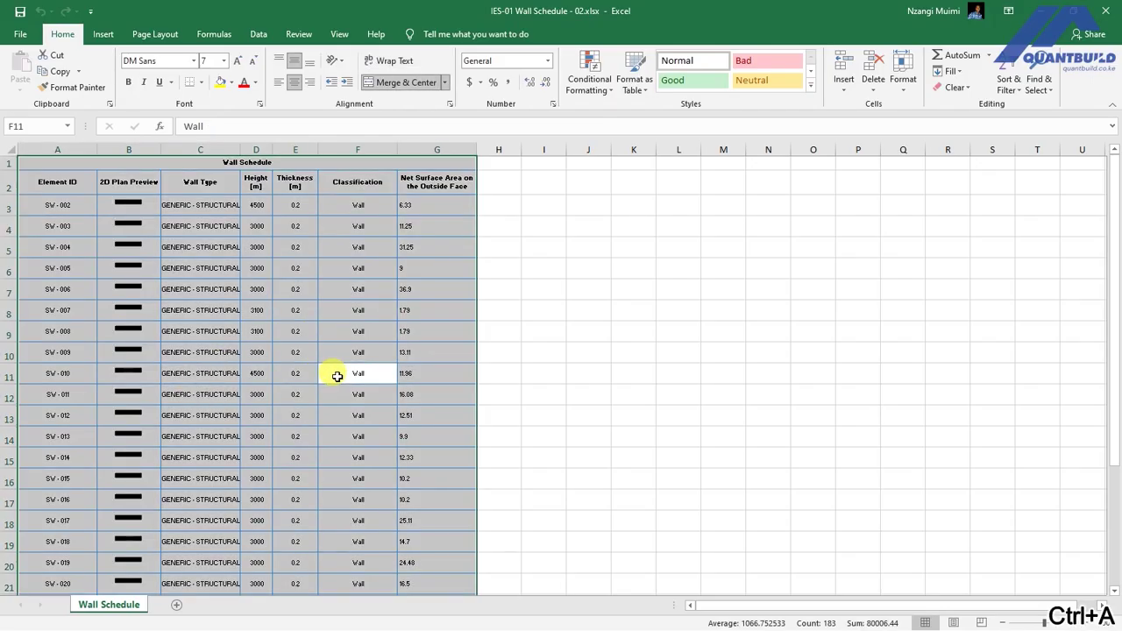
left_click(204, 61)
type("11")
key("Return")
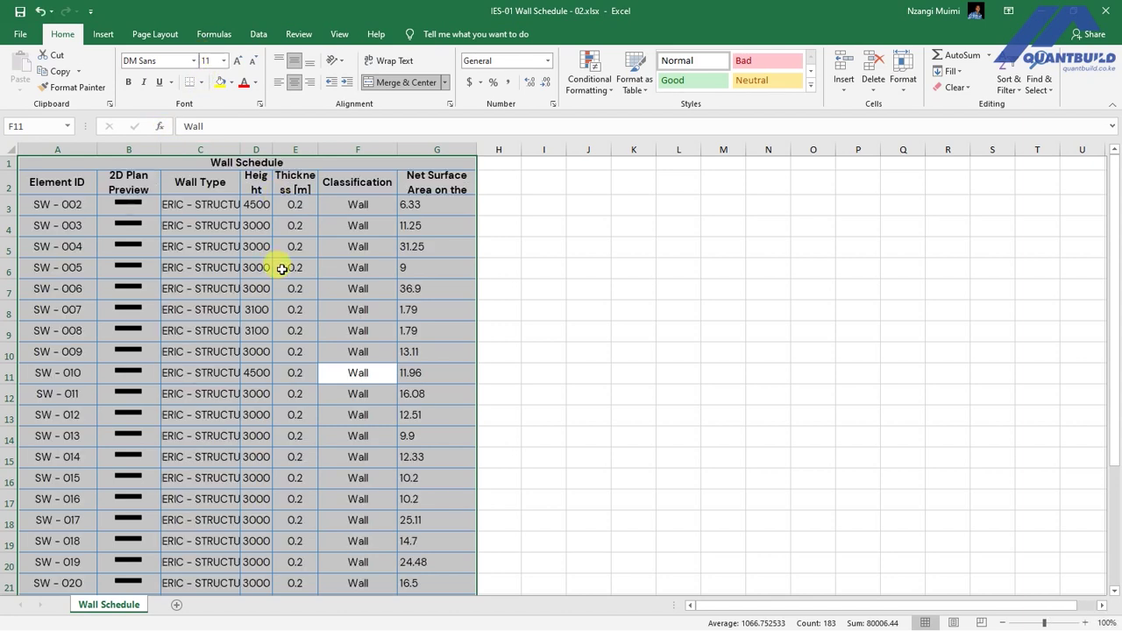
left_click(574, 268)
double_click(240, 149)
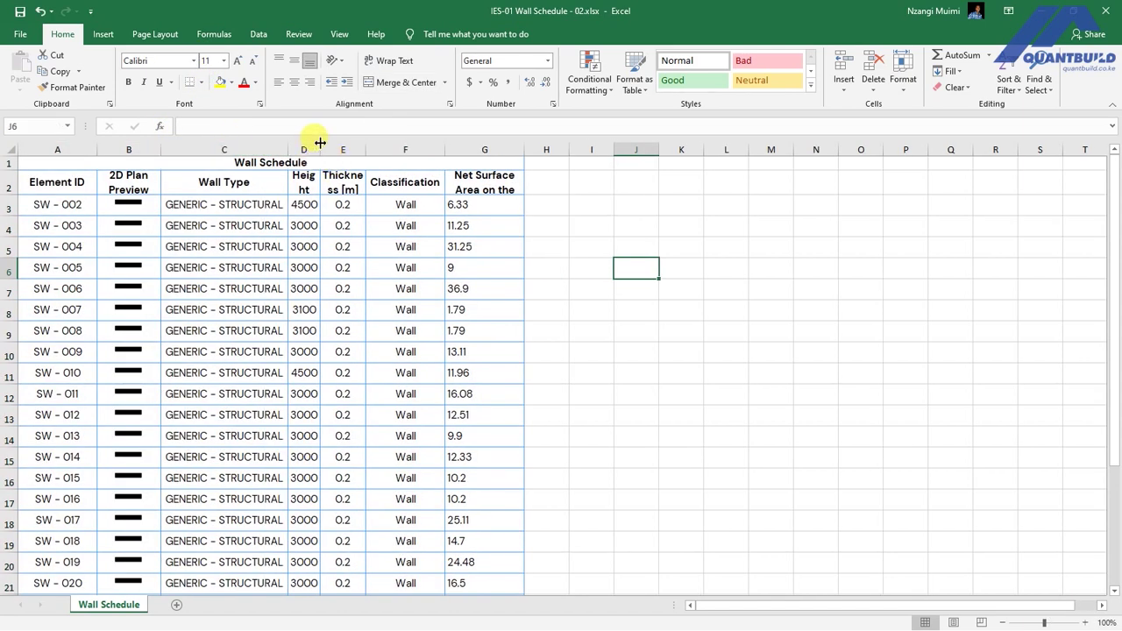
double_click(320, 149)
double_click(394, 149)
Clear the duplicated values in H3:I27 and retitle H2 and I2 as Cost Per SQM and Amount.
mouse_move(544, 184)
left_mouse_down()
mouse_move(545, 568)
mouse_move(665, 576)
mouse_move(607, 206)
left_mouse_up()
right_click(607, 207)
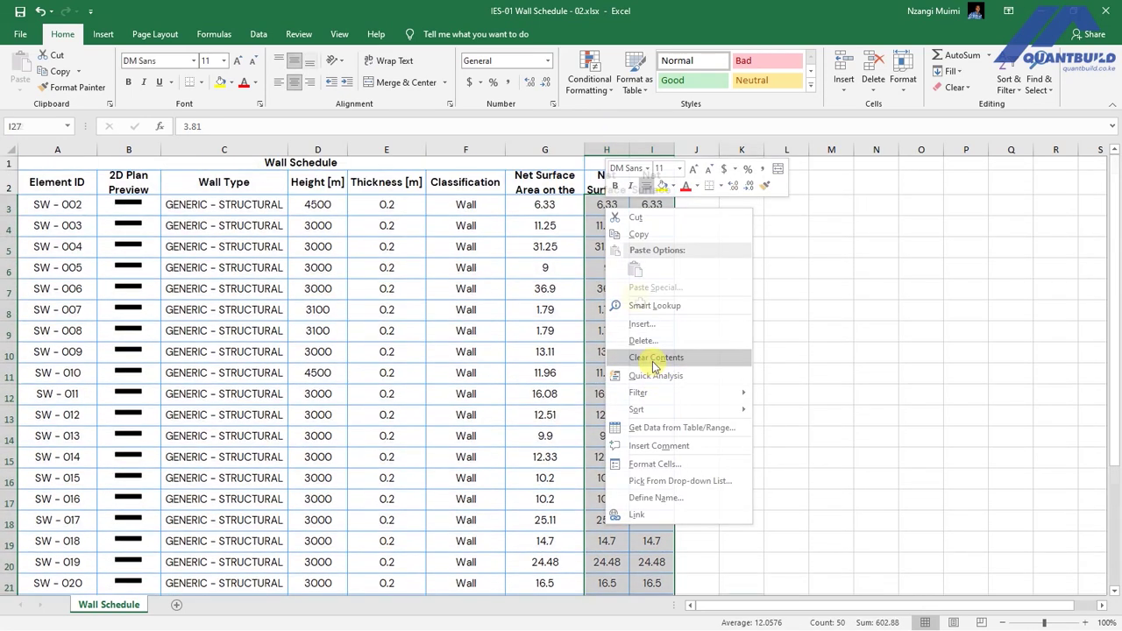
left_click(652, 361)
left_click(606, 181)
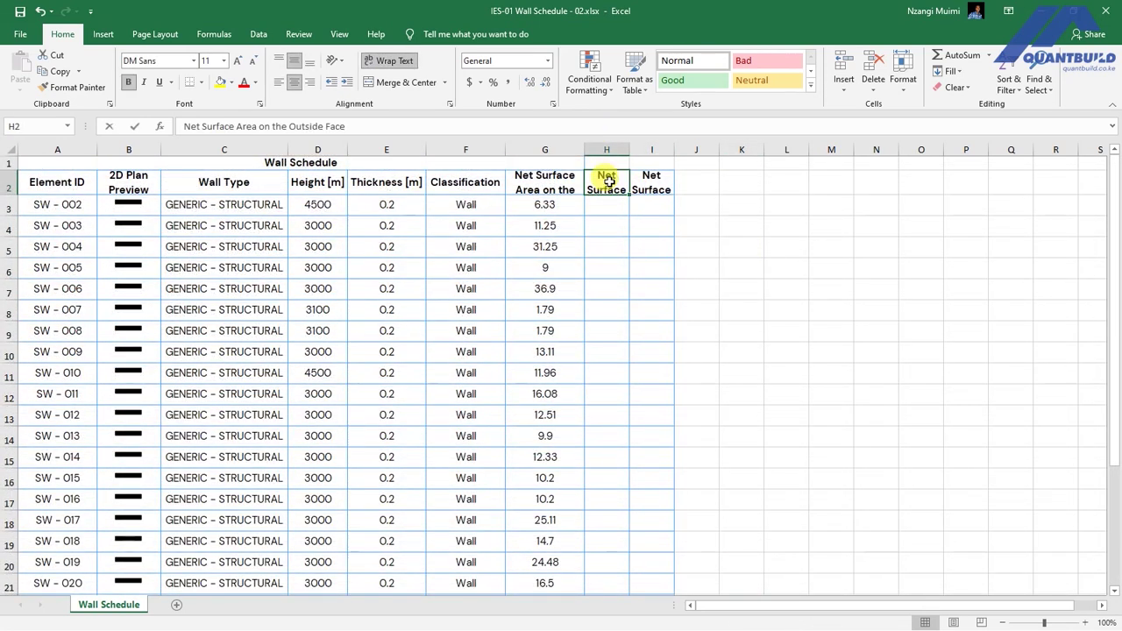
type("cO")
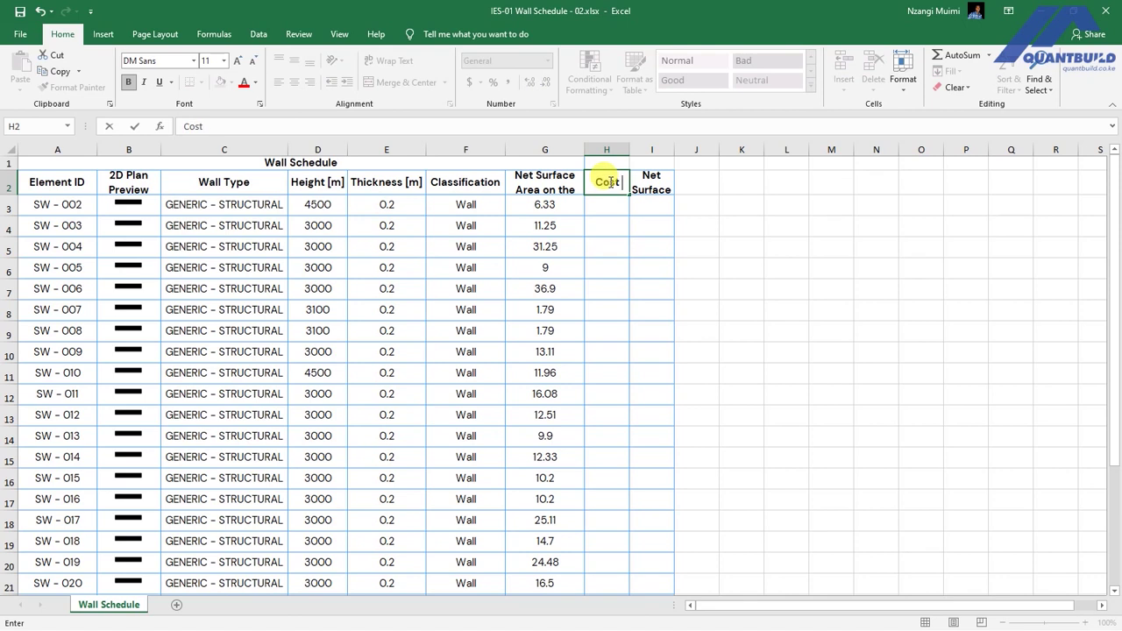
type("  SQM")
key("Tab")
type("Amount")
key("Return")
Enter 2,200.00 in H3 and fill it down to row 27.
left_click(621, 198)
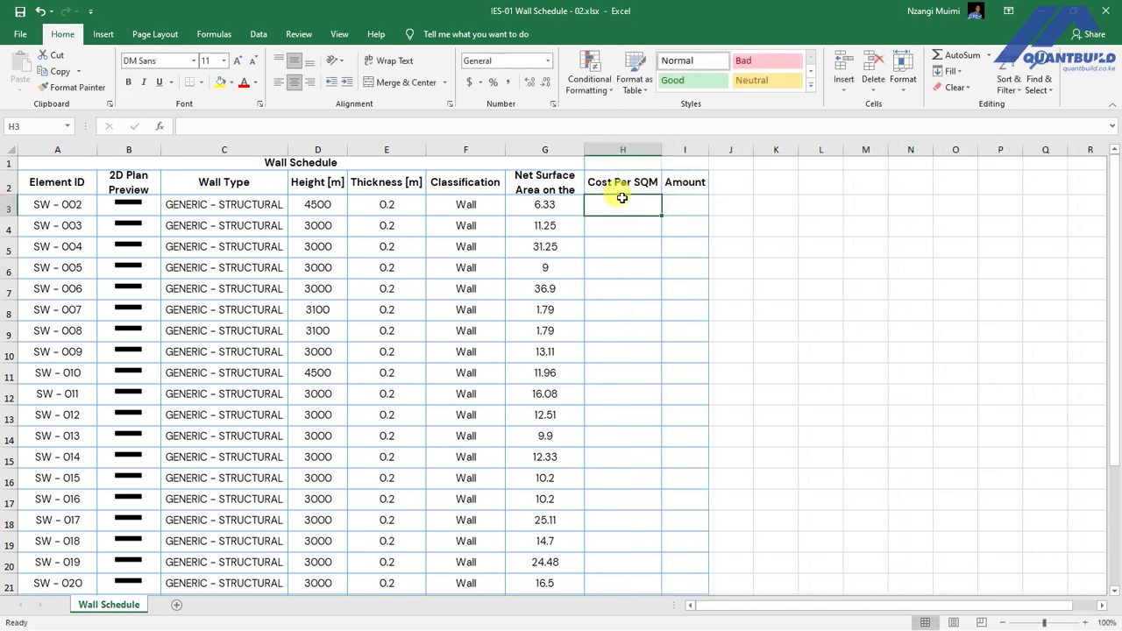
type("2200")
key("Return")
left_click(641, 206)
mouse_move(659, 214)
left_mouse_down()
mouse_move(650, 586)
mouse_move(647, 577)
left_mouse_up()
scroll(675, 263, "up", 3)
left_click(681, 206)
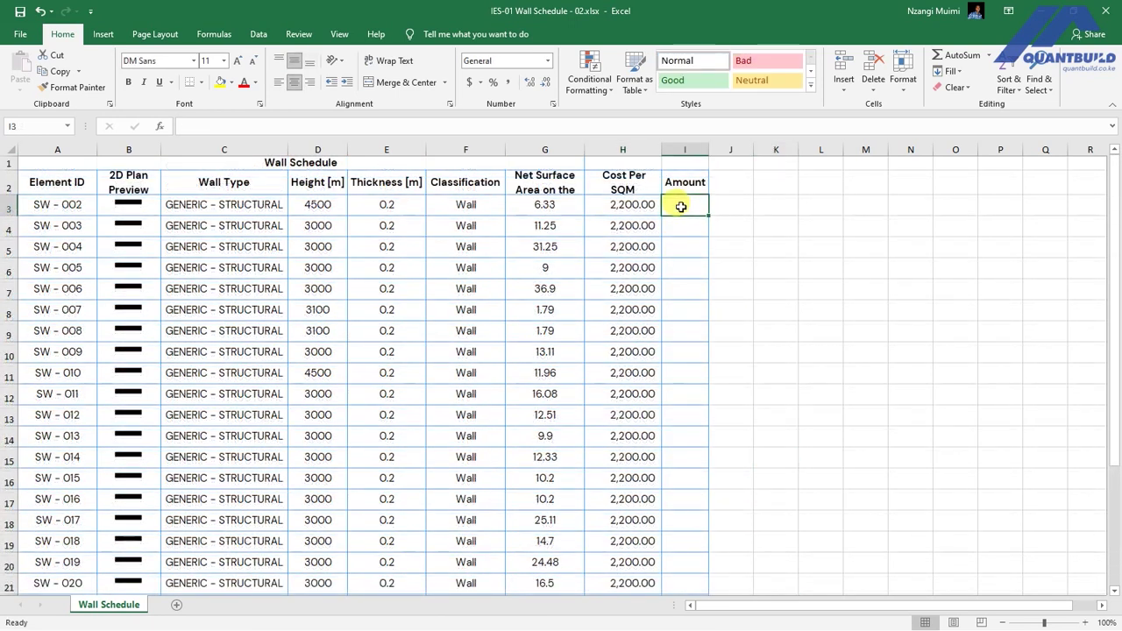
Enter =H3*G3 in I3 and fill the Amount formula down to I27.
type("=")
left_click(640, 204)
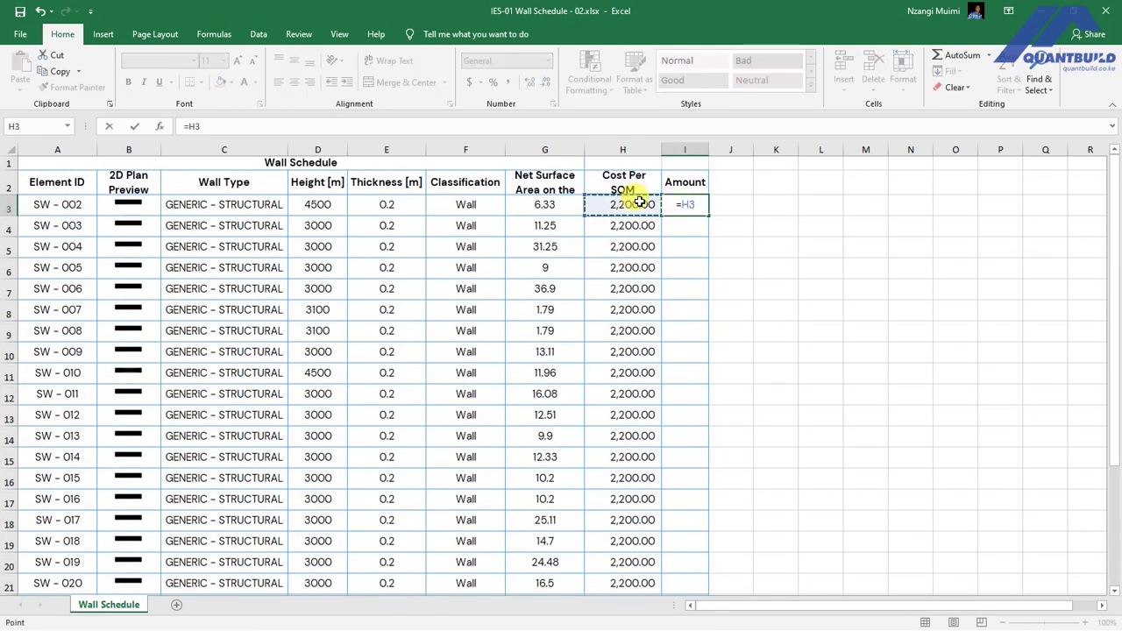
type("*")
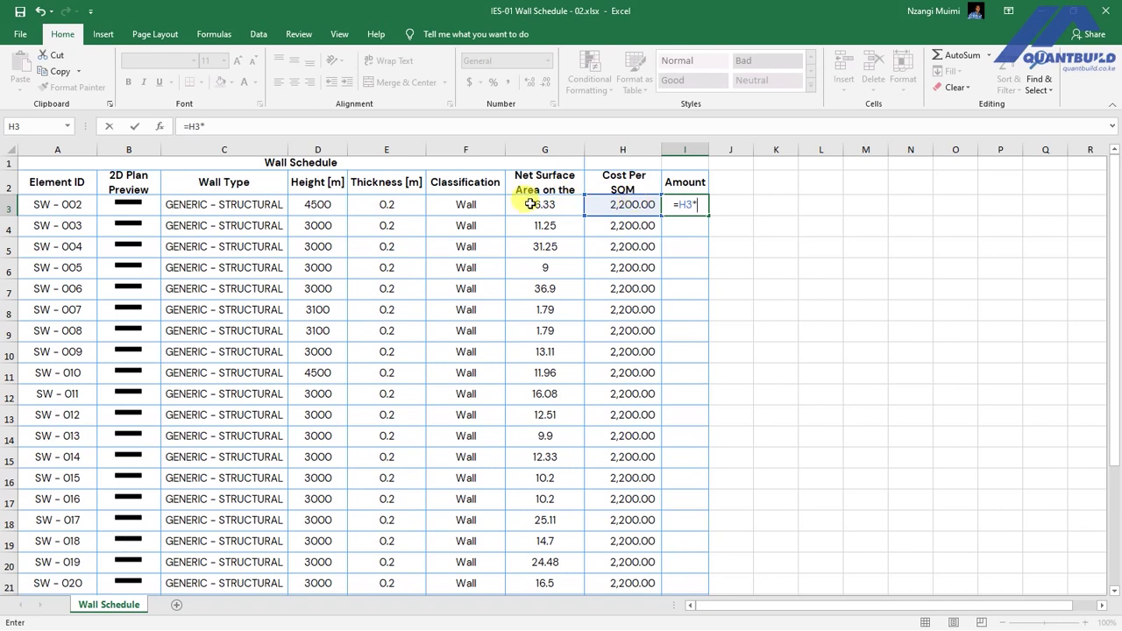
left_click(531, 205)
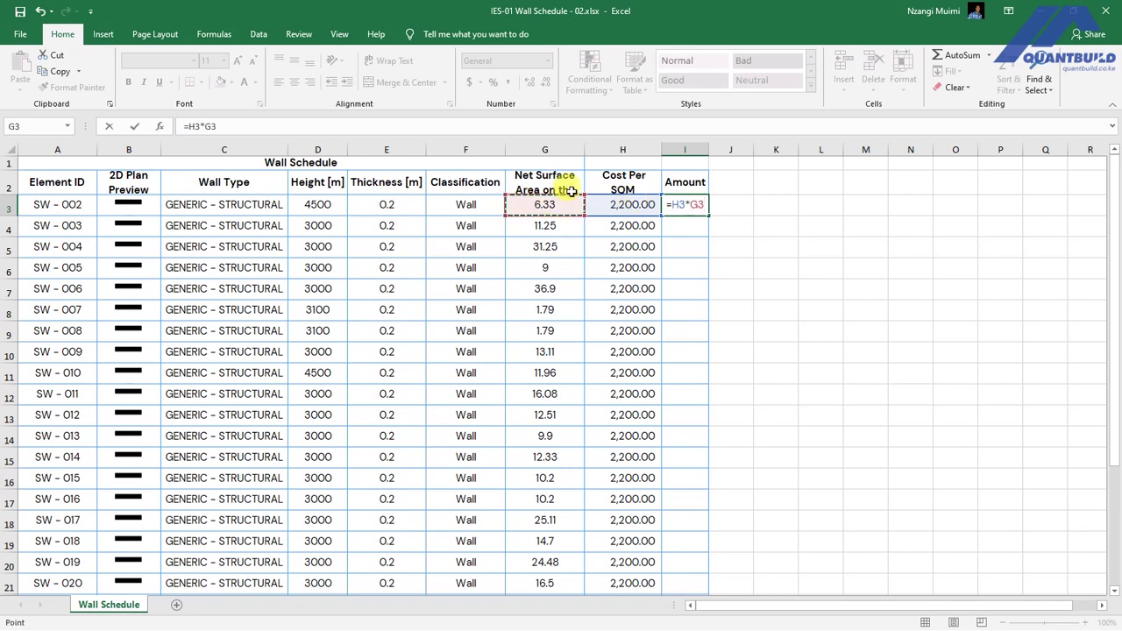
key("Return")
left_click(693, 224)
left_click_drag(723, 234, 695, 576)
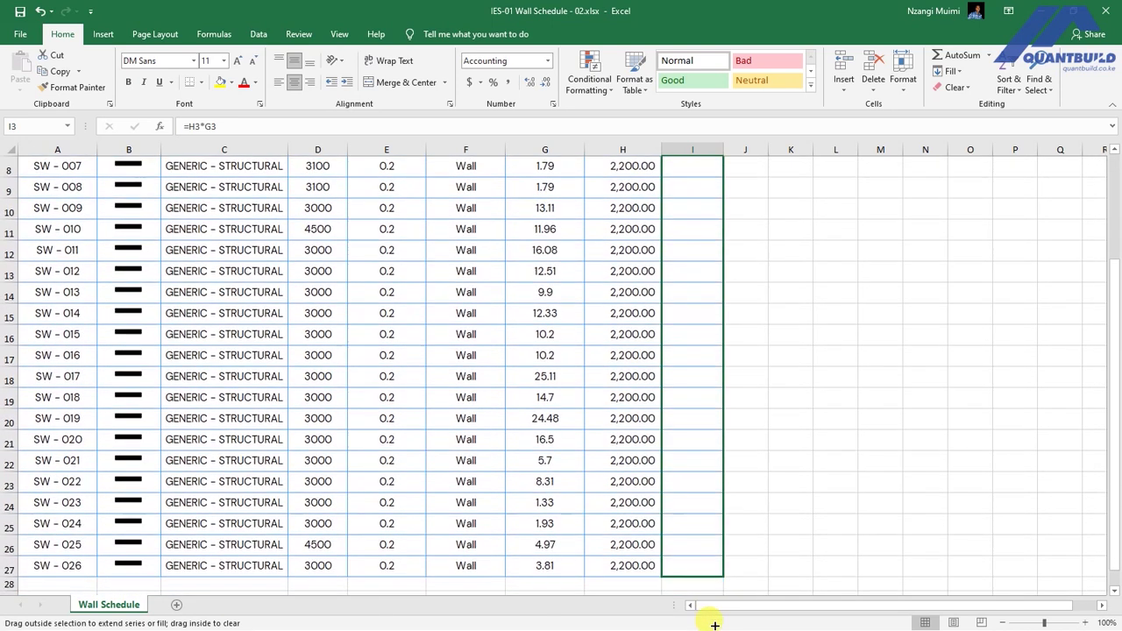
scroll(704, 351, "down", 6)
scroll(663, 251, "up", 1)
left_click_drag(613, 248, 686, 250)
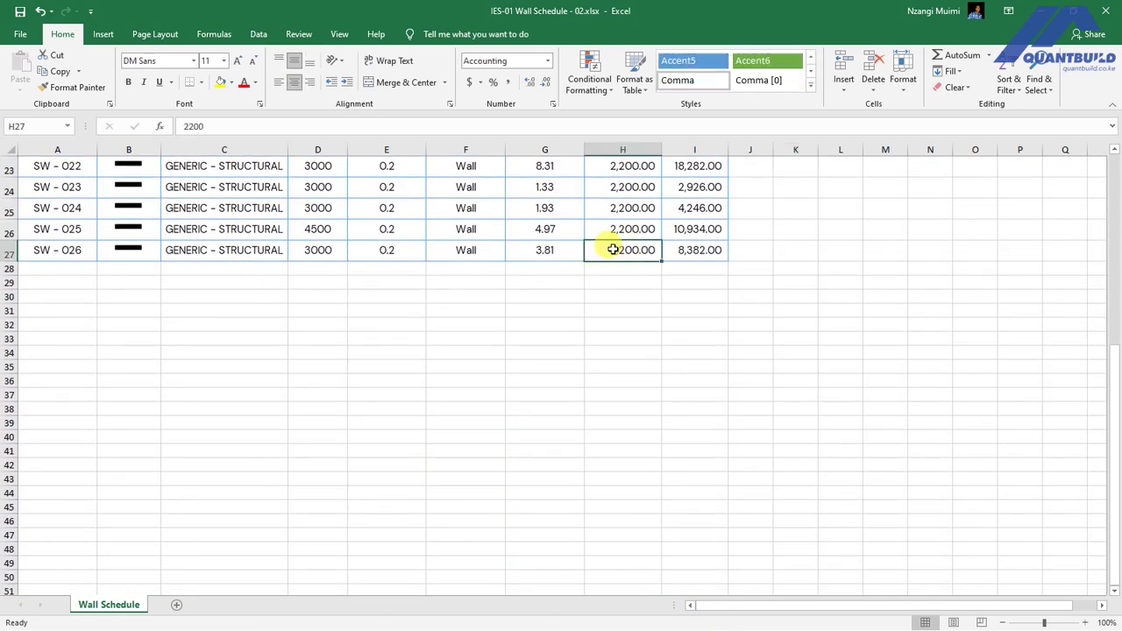
scroll(701, 271, "up", 1)
scroll(681, 295, "up", 1)
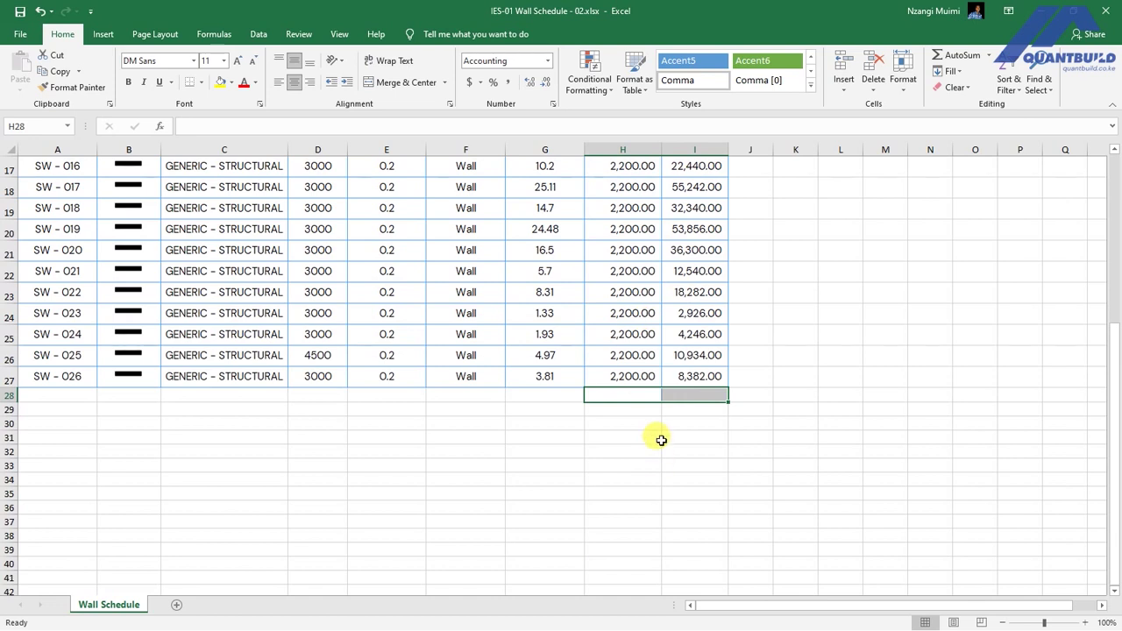
Add a bold TOTAL row: label in H28 and =SUM(I3:I27) giving 663,168.00 in I28.
left_click(653, 438)
left_click(625, 397)
type("to")
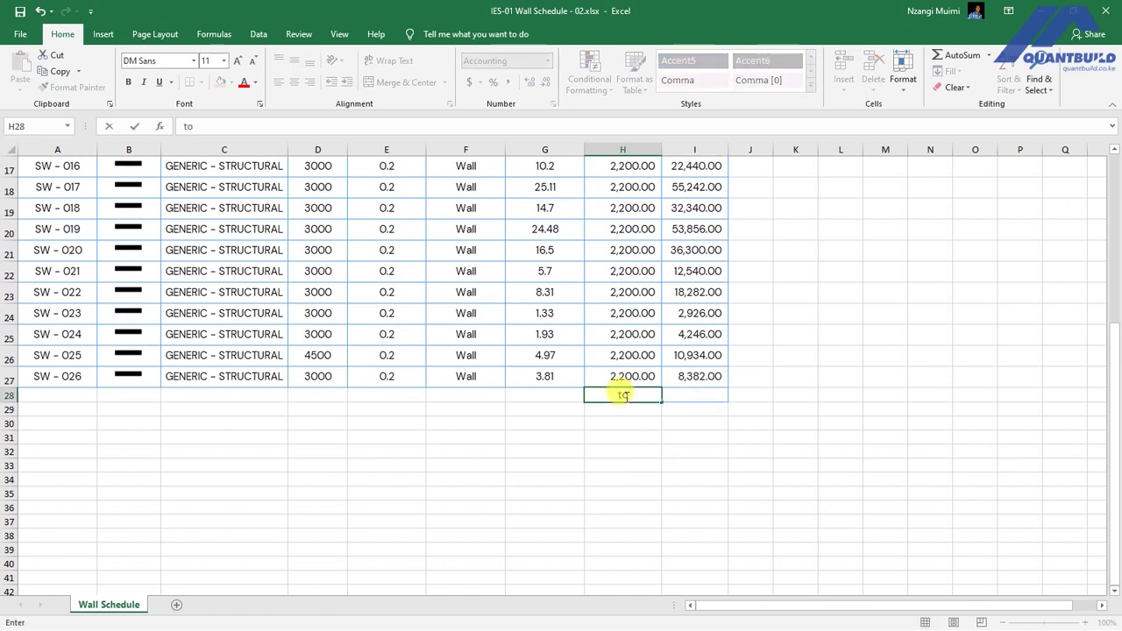
type("OTR")
type("AL")
key("Return")
left_click(694, 395)
scroll(783, 297, "up", 3)
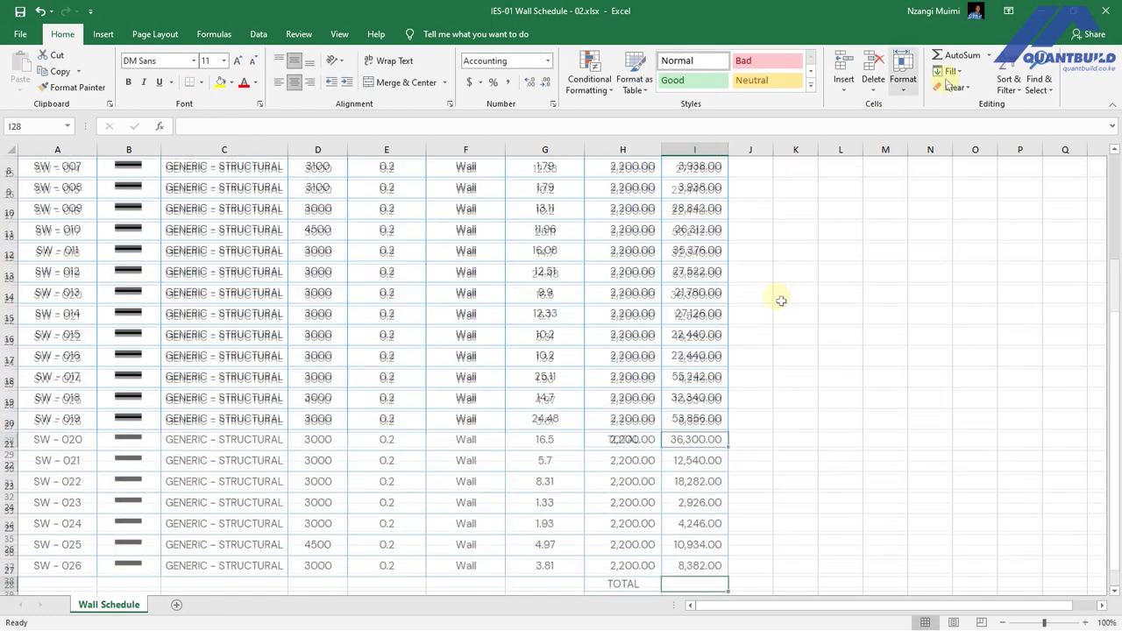
left_click(956, 54)
scroll(760, 368, "up", 2)
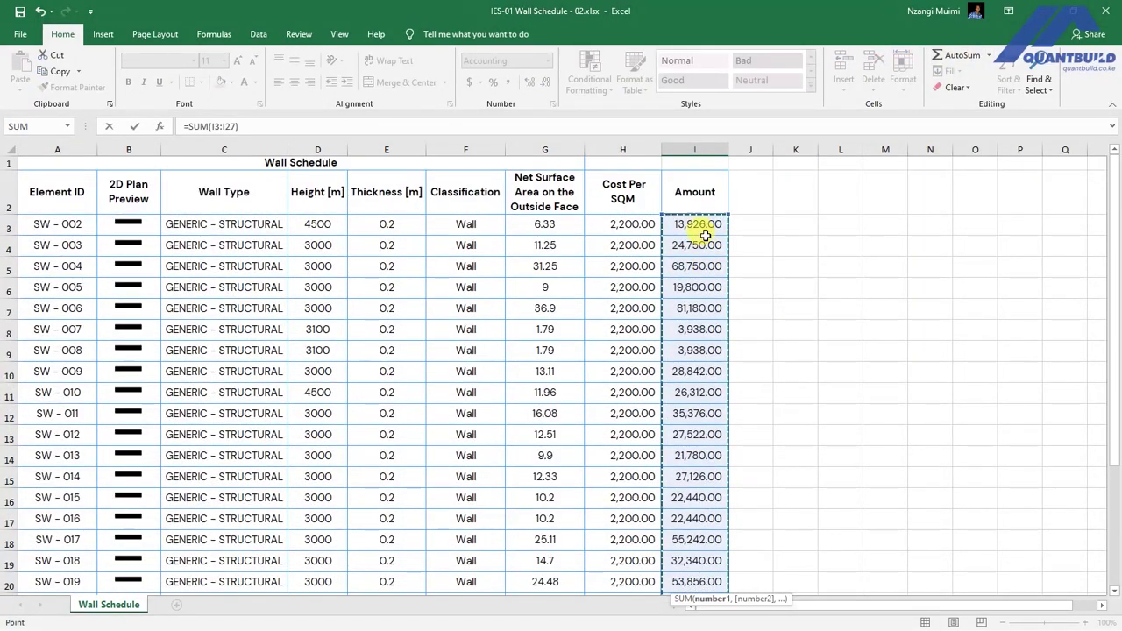
scroll(695, 342, "down", 2)
scroll(695, 343, "down", 4)
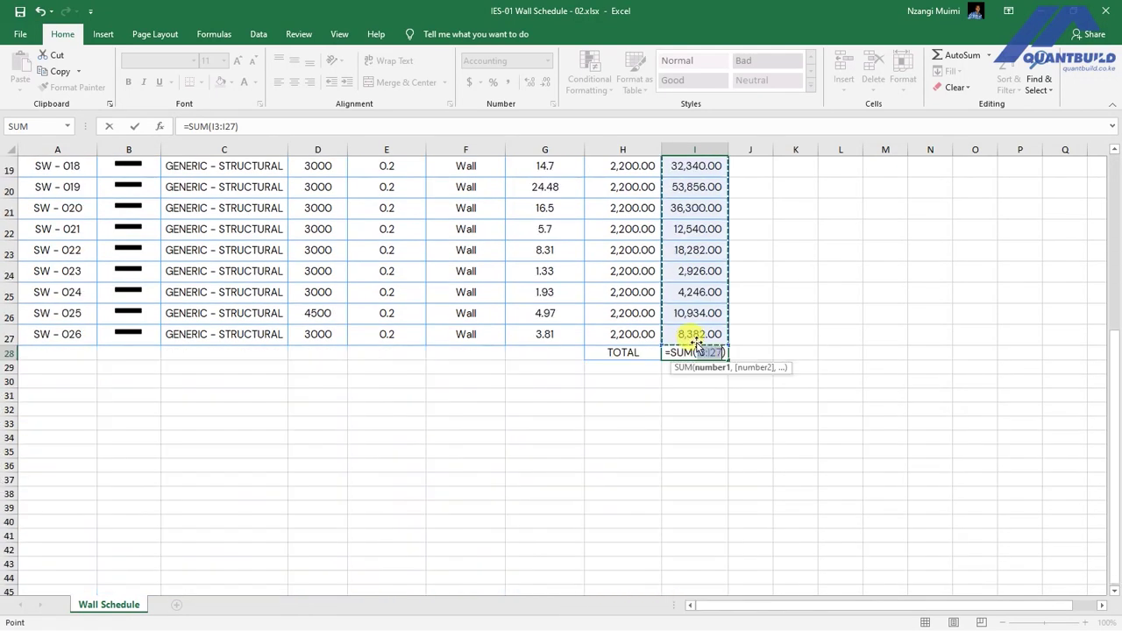
key("Return")
left_click(644, 352)
left_click_drag(644, 352, 692, 352)
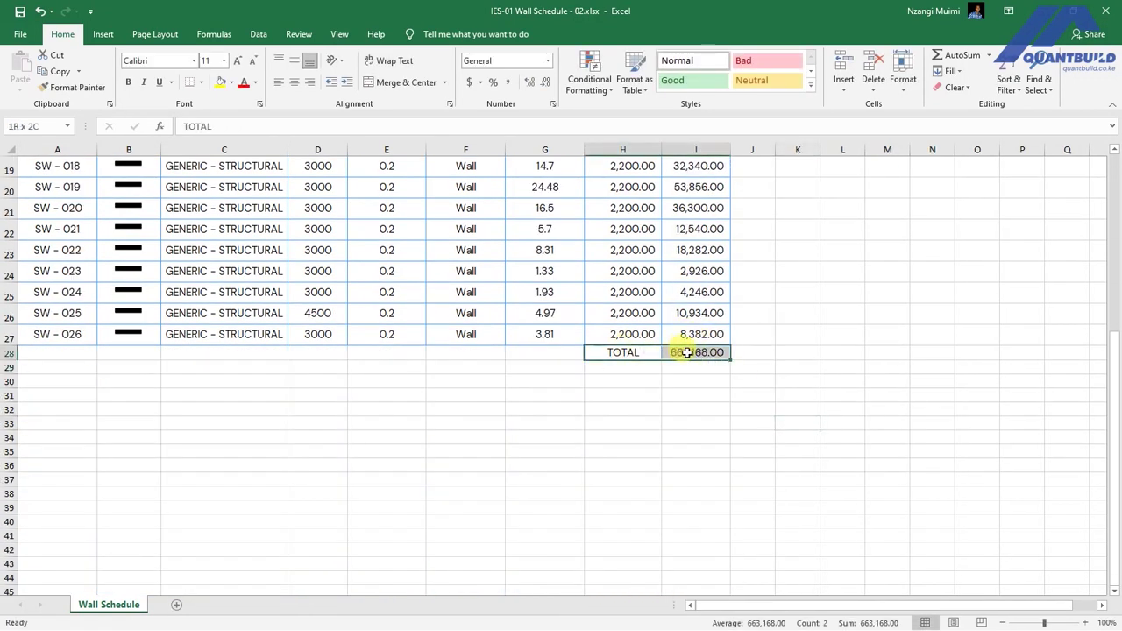
key("ctrl+b")
Review the total's SUM formula, a cost value, and the Cost Per SQM and Amount headers.
left_click(622, 409)
scroll(759, 394, "up", 3)
left_click(701, 541)
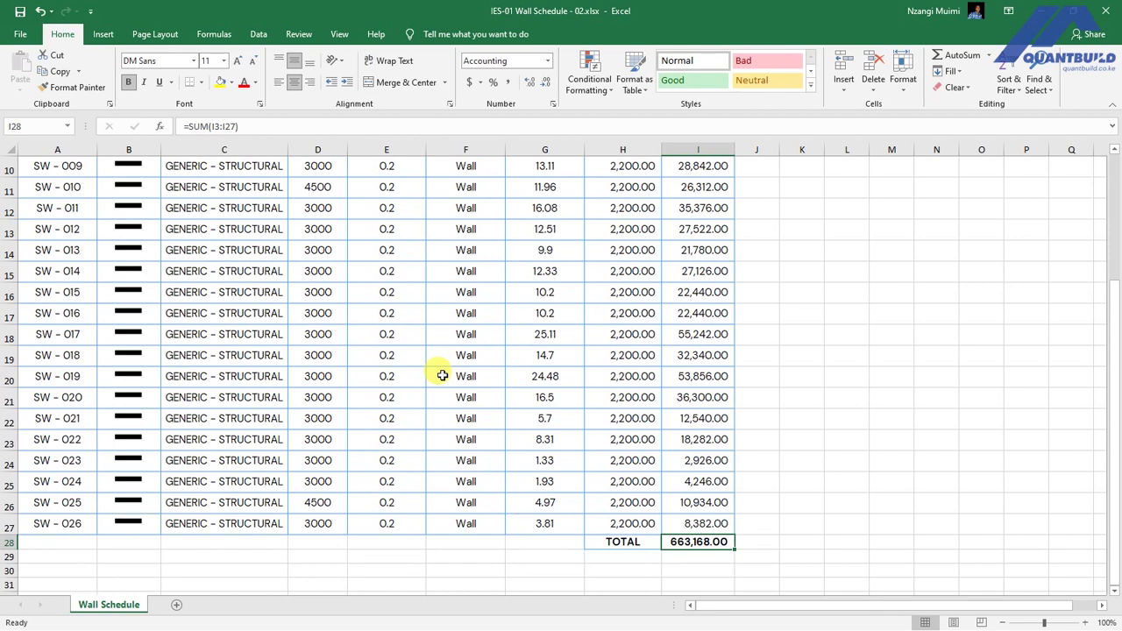
left_click(603, 396)
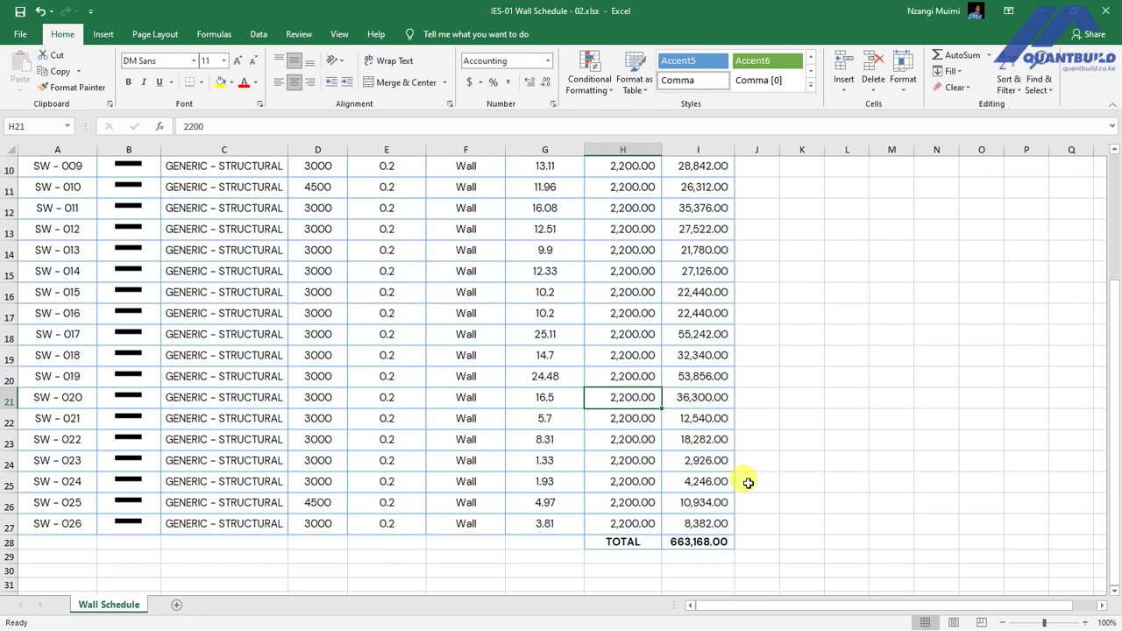
scroll(747, 482, "up", 3)
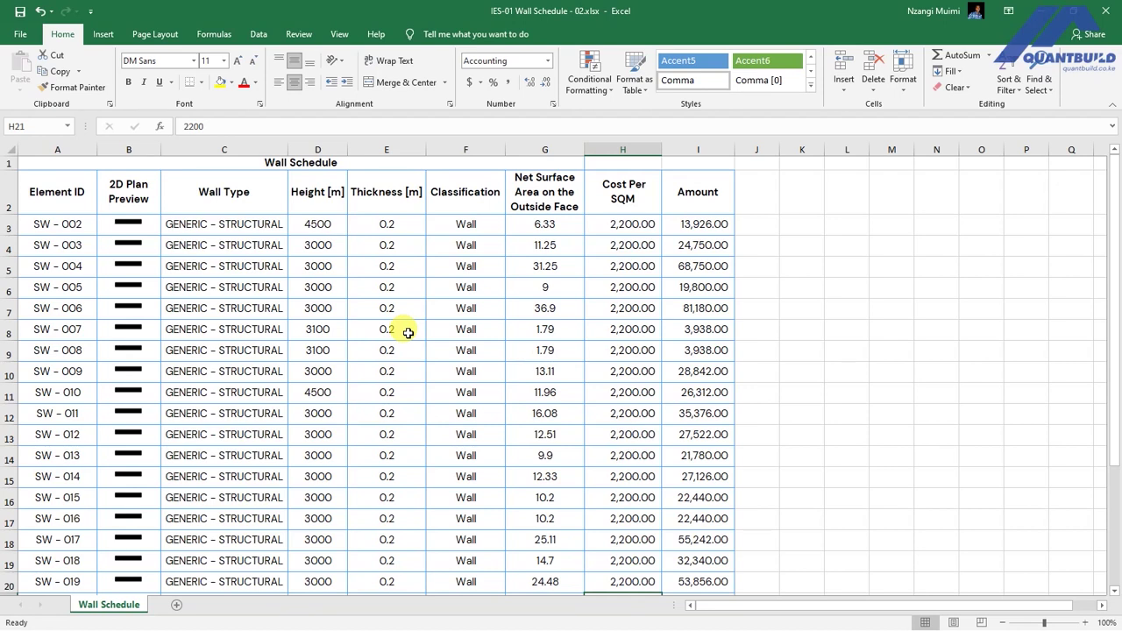
left_click(649, 201)
scroll(601, 253, "down", 4)
scroll(631, 309, "up", 2)
scroll(633, 312, "up", 2)
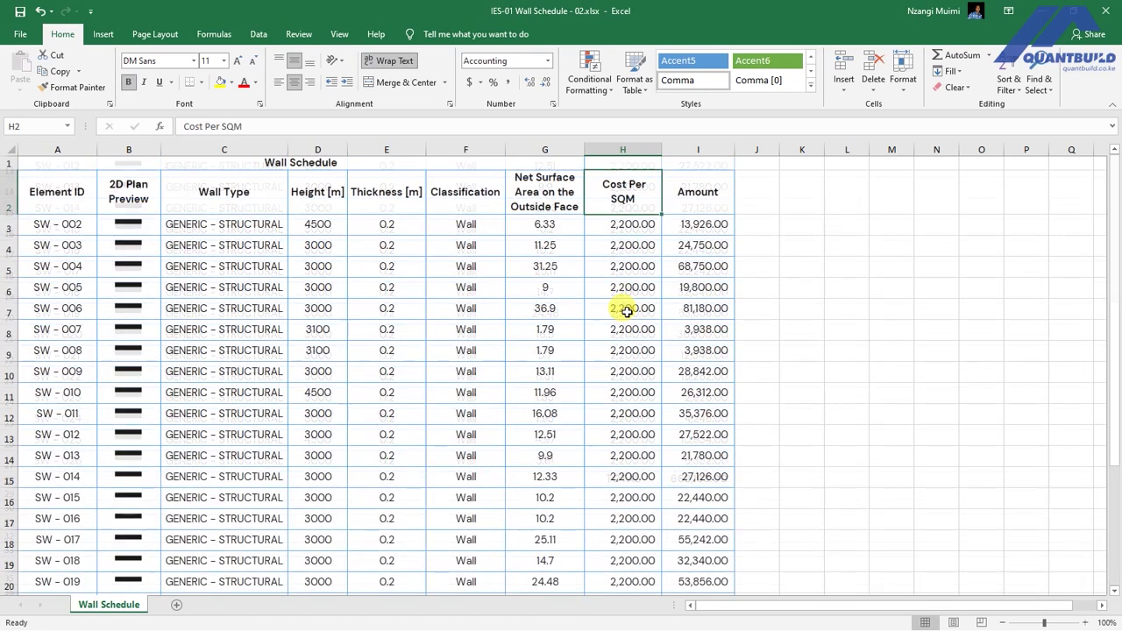
left_click(702, 190)
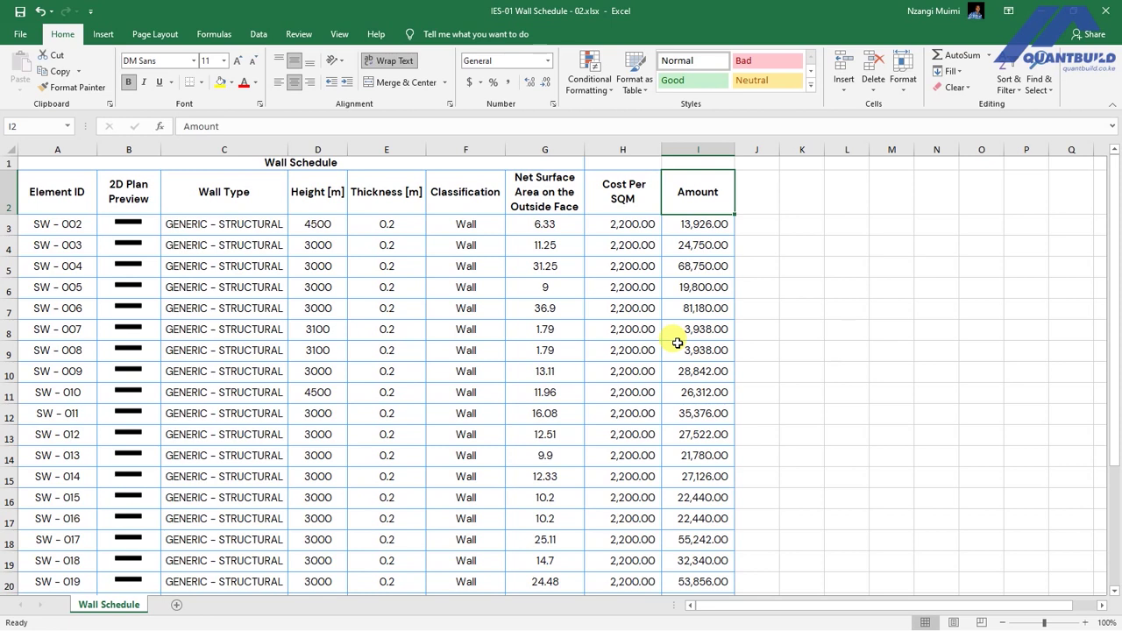